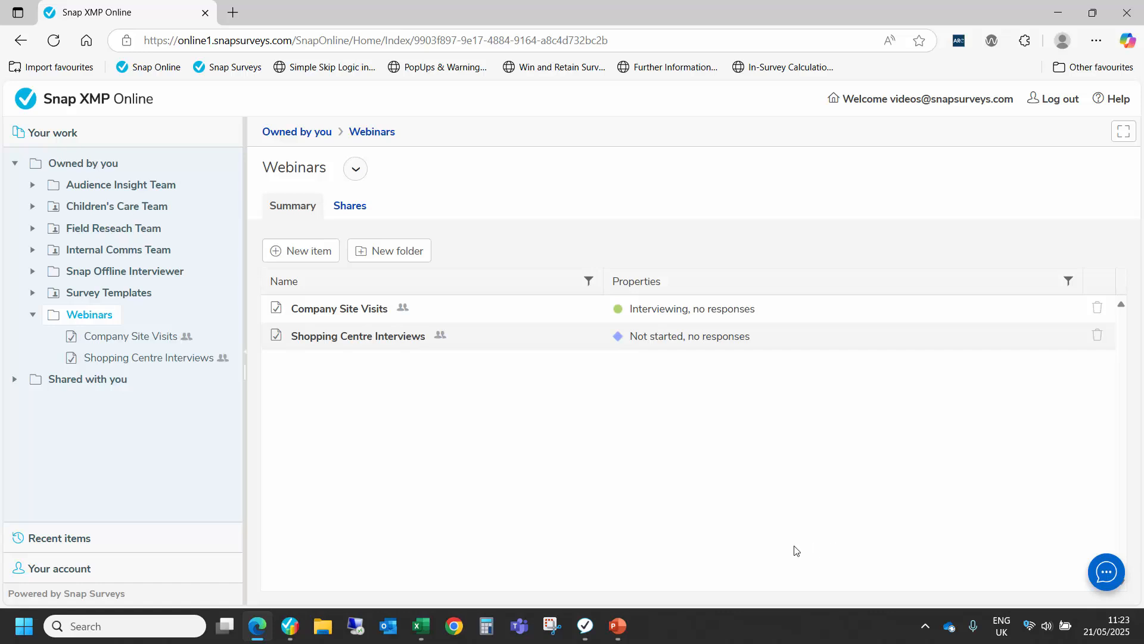
Step: Open the Shopping Centre Interviews survey in its build view and read through the questionnaire's pages and questions
{"action": "left_click", "coordinate": [393, 337]}
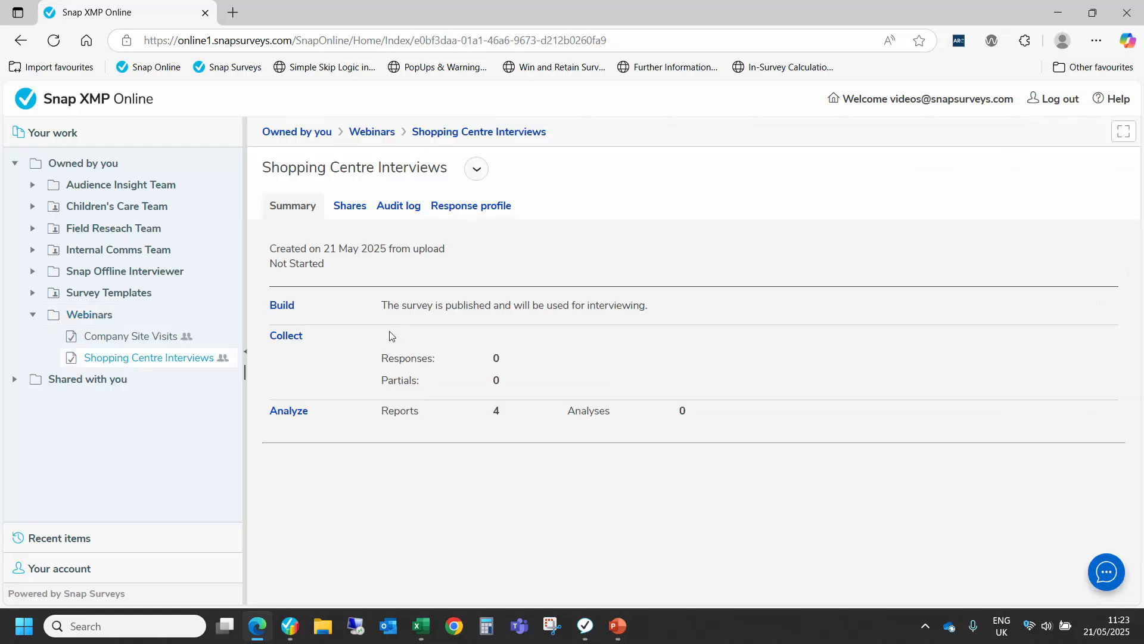
{"action": "left_click", "coordinate": [277, 308]}
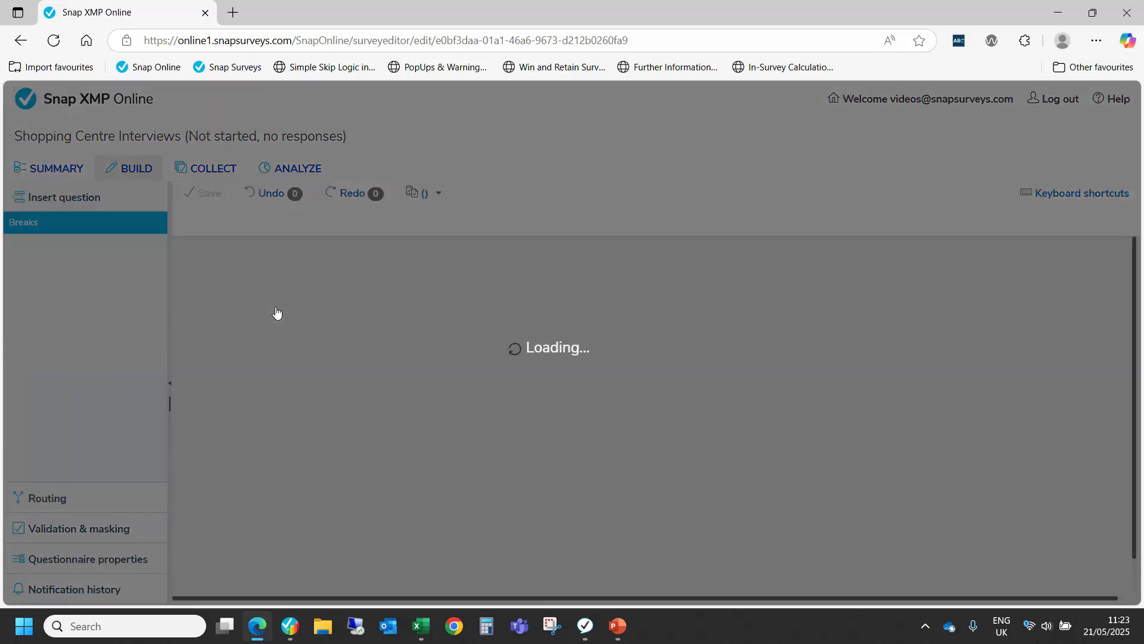
{"action": "scroll", "coordinate": [395, 369], "scroll_direction": "down", "scroll_amount": 4}
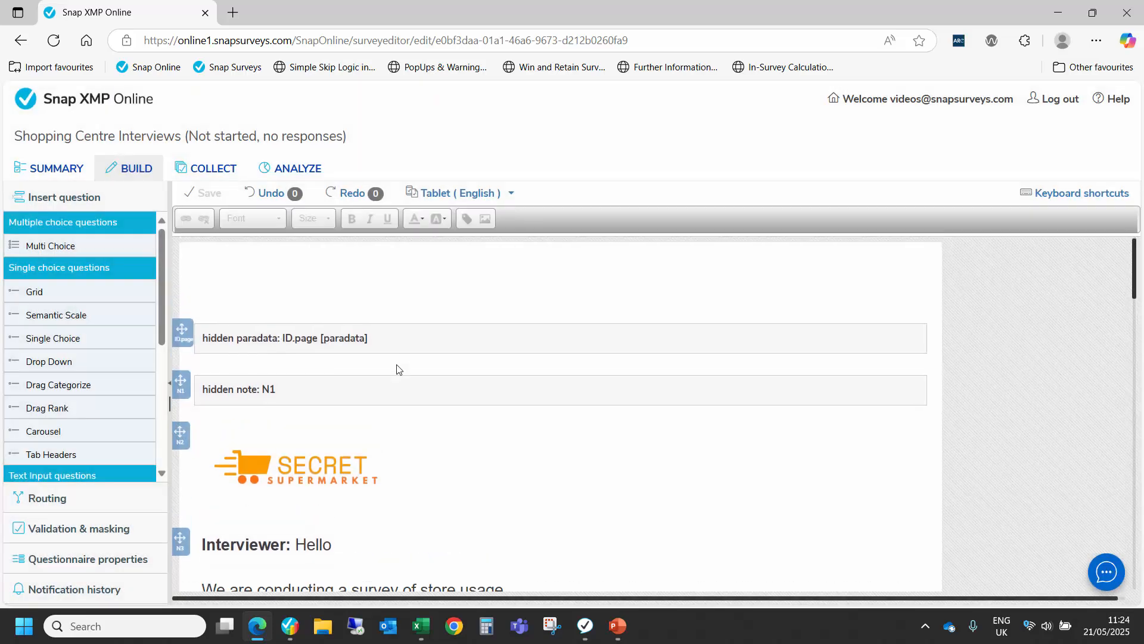
{"action": "scroll", "coordinate": [396, 365], "scroll_direction": "down", "scroll_amount": 3}
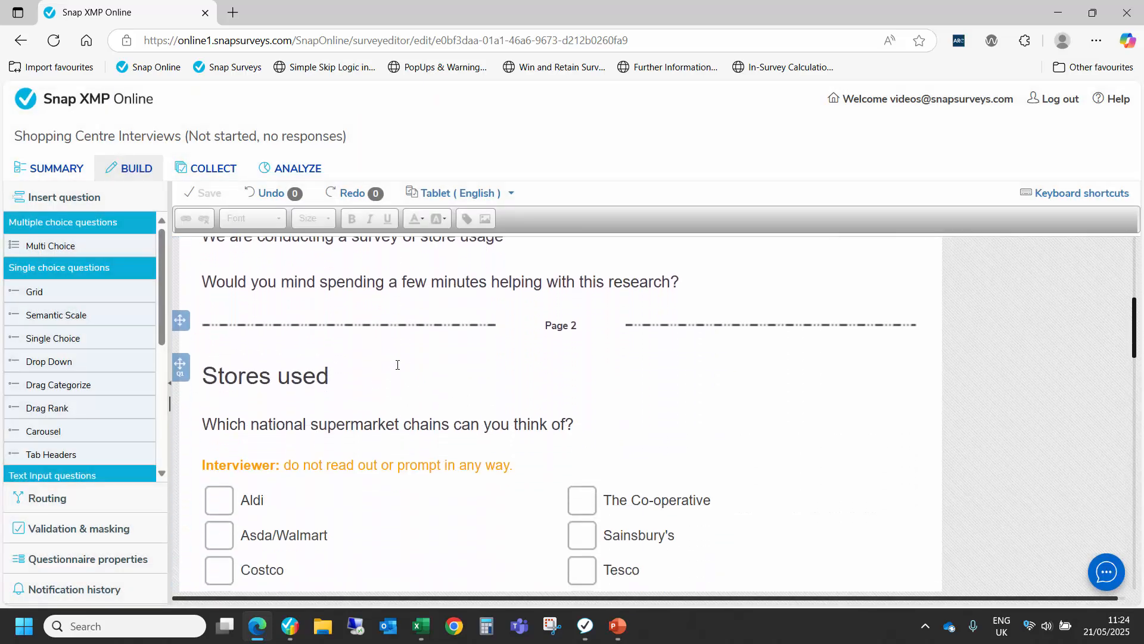
{"action": "scroll", "coordinate": [397, 367], "scroll_direction": "down", "scroll_amount": 2}
{"action": "scroll", "coordinate": [398, 369], "scroll_direction": "down", "scroll_amount": 5}
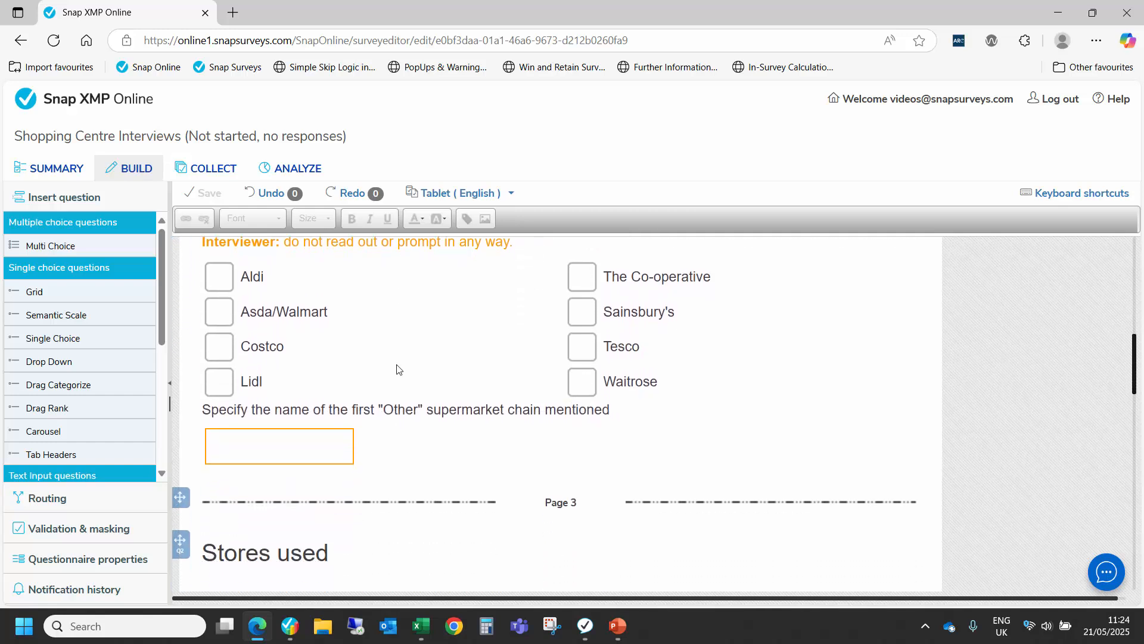
{"action": "scroll", "coordinate": [397, 364], "scroll_direction": "down", "scroll_amount": 6}
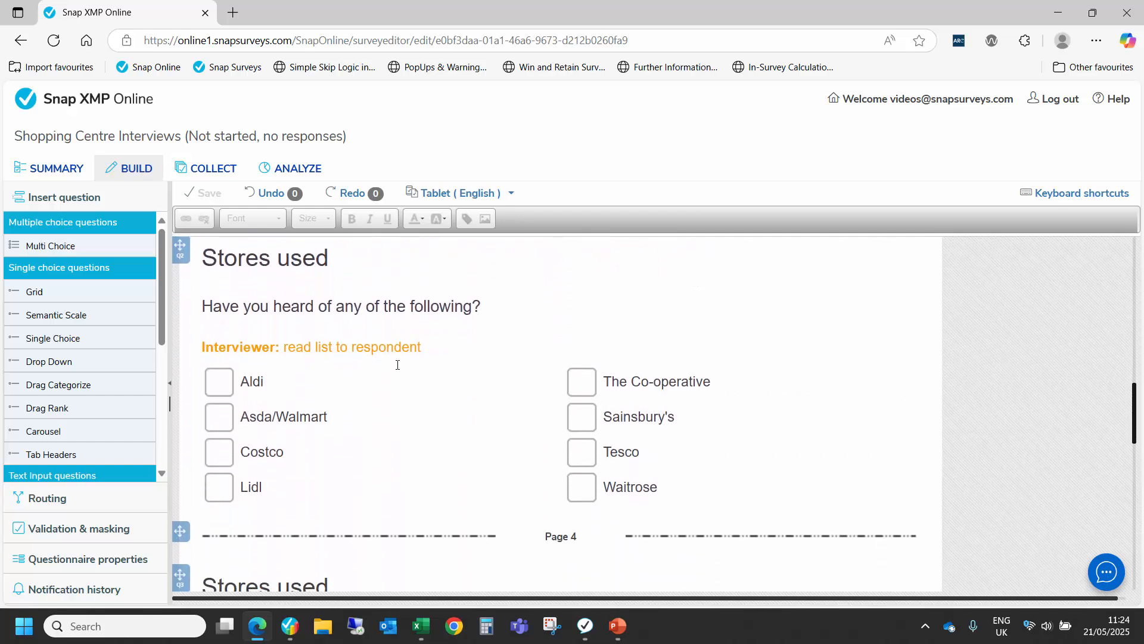
{"action": "scroll", "coordinate": [397, 364], "scroll_direction": "down", "scroll_amount": 6}
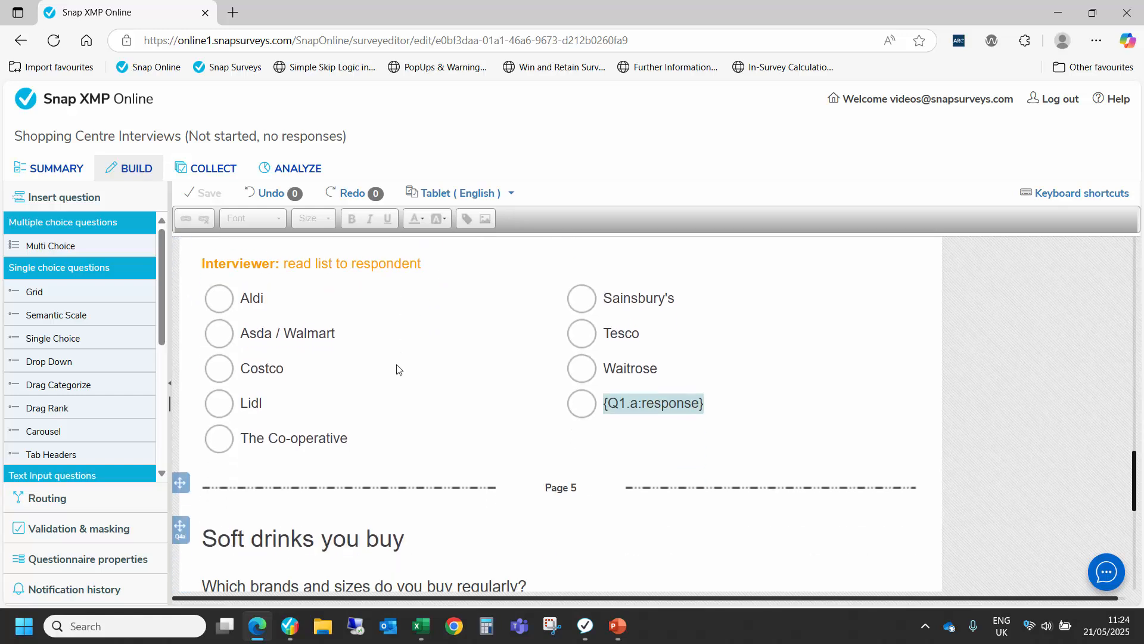
{"action": "scroll", "coordinate": [397, 368], "scroll_direction": "down", "scroll_amount": 3}
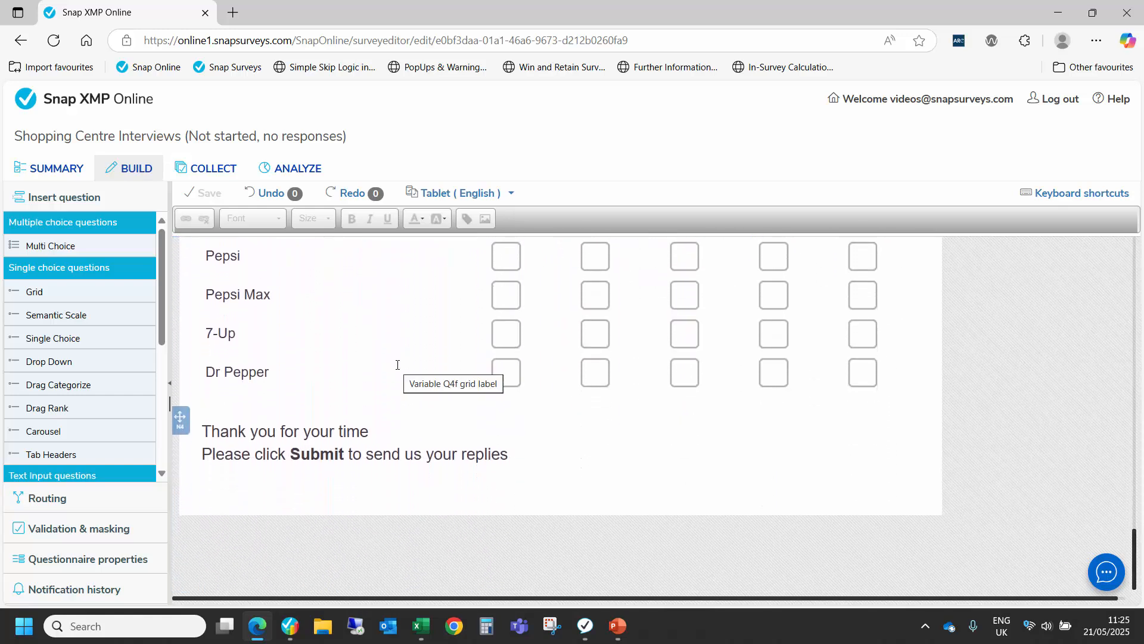
{"action": "scroll", "coordinate": [397, 365], "scroll_direction": "up", "scroll_amount": 5}
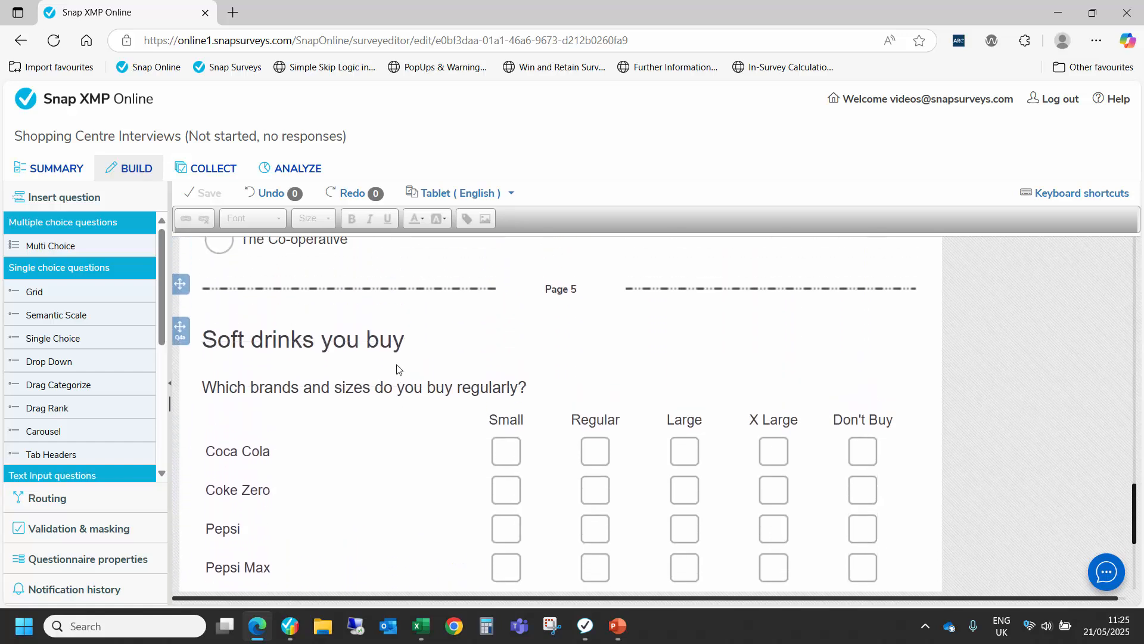
{"action": "scroll", "coordinate": [396, 364], "scroll_direction": "up", "scroll_amount": 6}
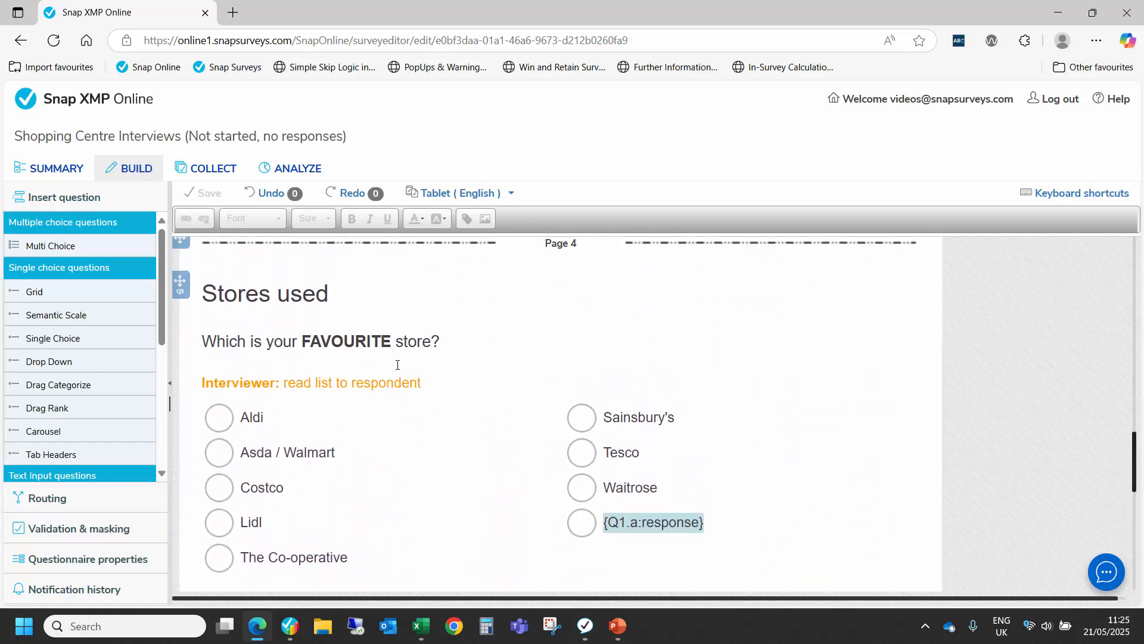
{"action": "scroll", "coordinate": [397, 364], "scroll_direction": "up", "scroll_amount": 1}
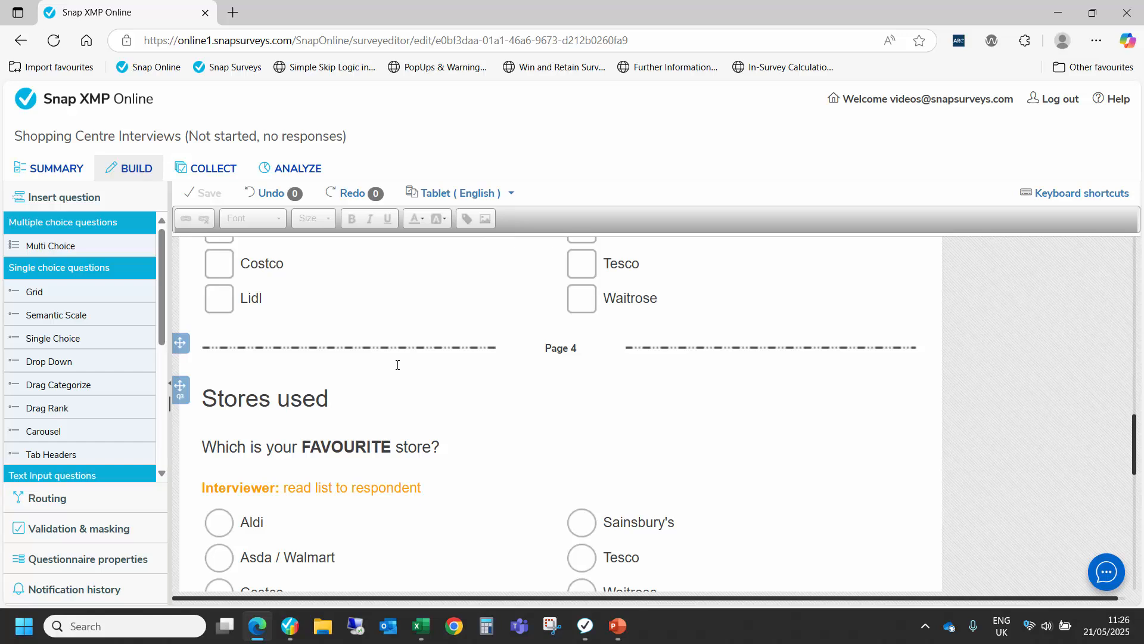
Step: Allow mobile interviewing in Snap Offline Interviewer (SOI) in the survey's interviewing options and start interviewing immediately
{"action": "left_click", "coordinate": [217, 173]}
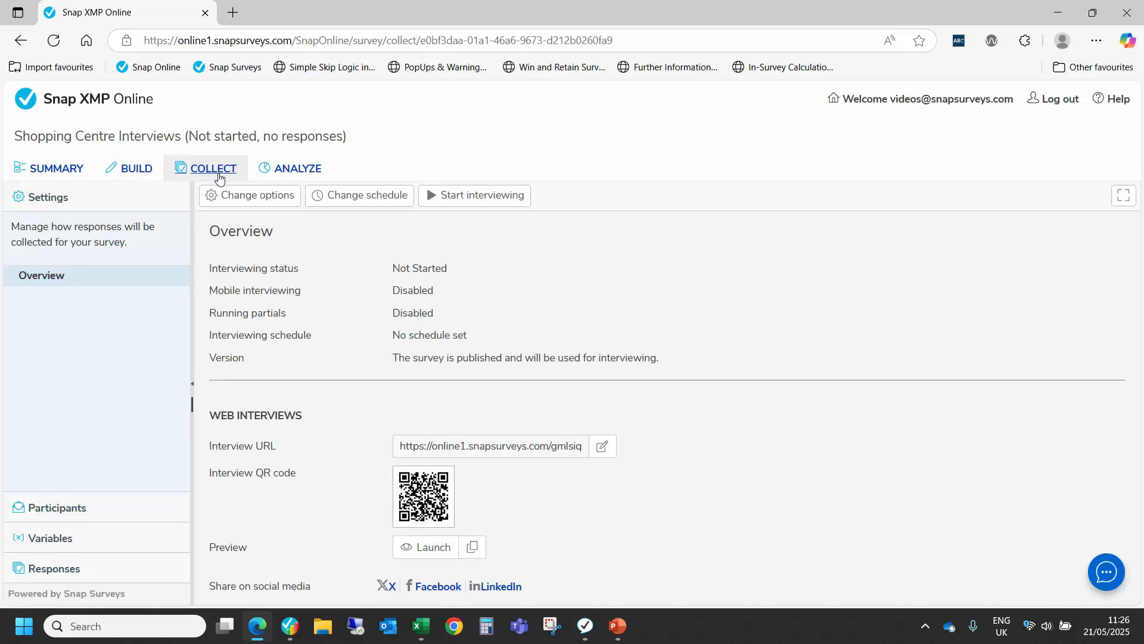
{"action": "left_click", "coordinate": [248, 201]}
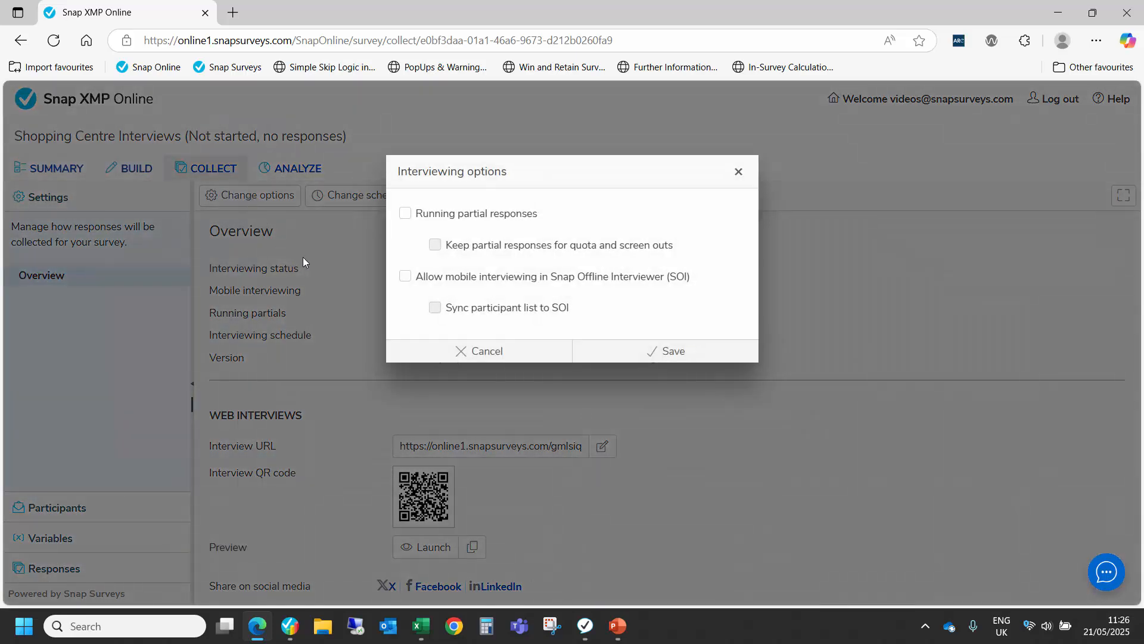
{"action": "left_click", "coordinate": [404, 277]}
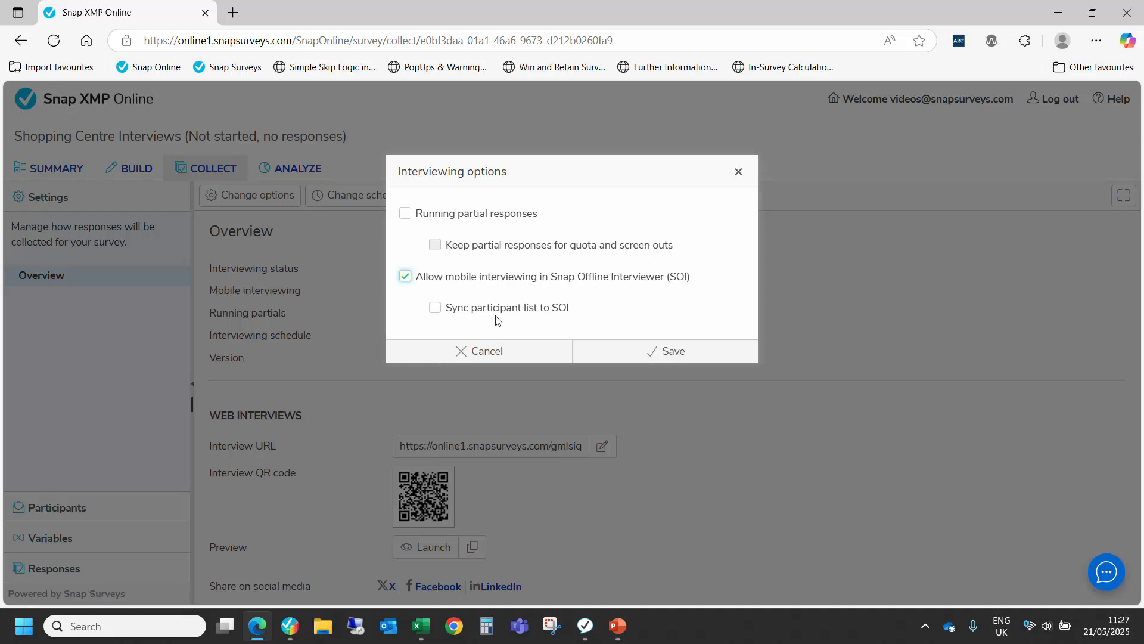
{"action": "left_click", "coordinate": [670, 357]}
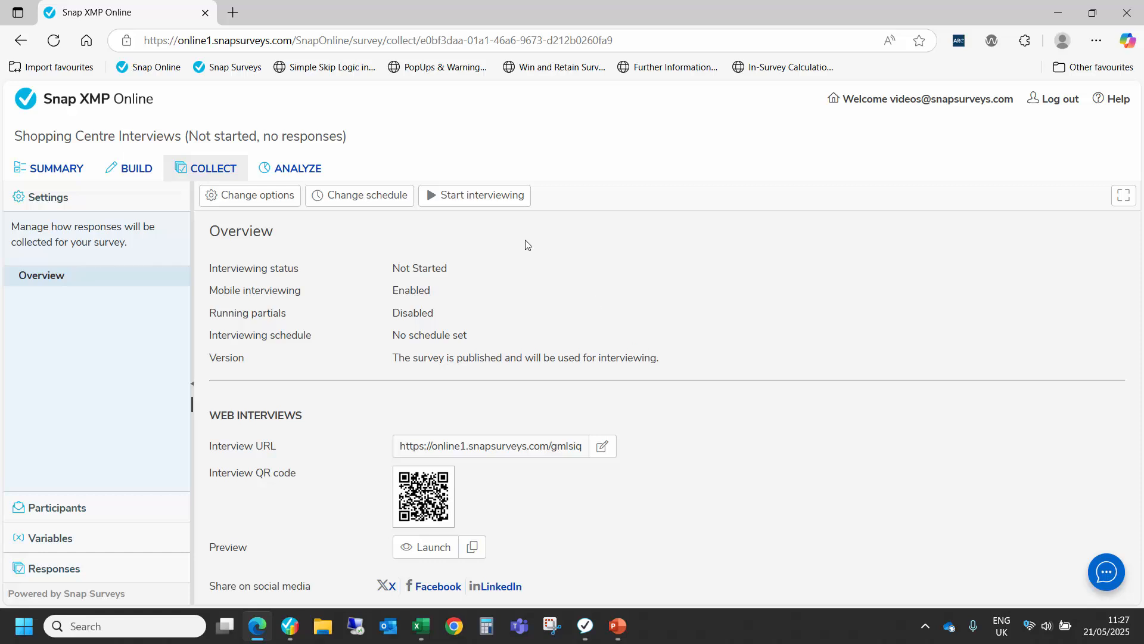
{"action": "left_click", "coordinate": [477, 201]}
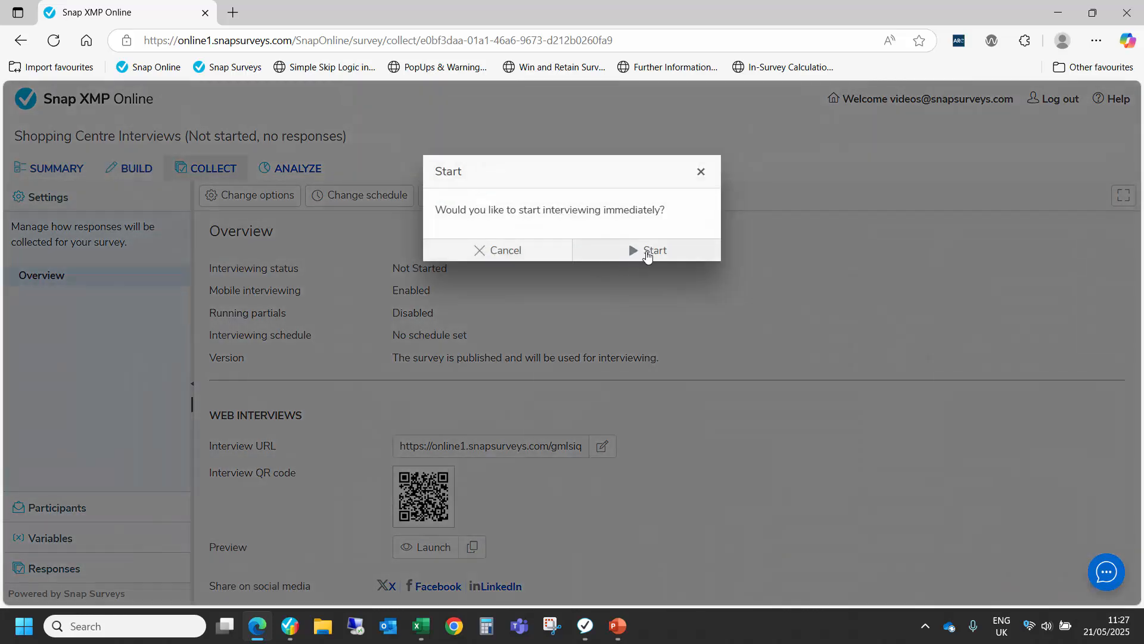
{"action": "left_click", "coordinate": [647, 255]}
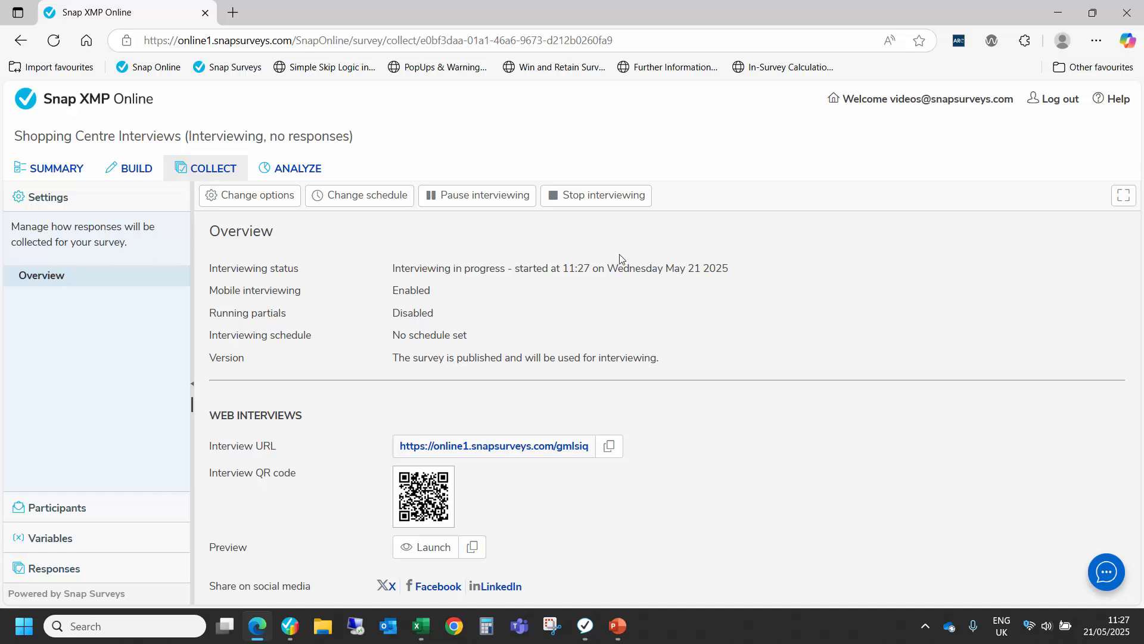
Step: Show who the Shopping Centre Interviews survey is shared with and widen the User column to fit the full addresses
{"action": "left_click", "coordinate": [56, 171]}
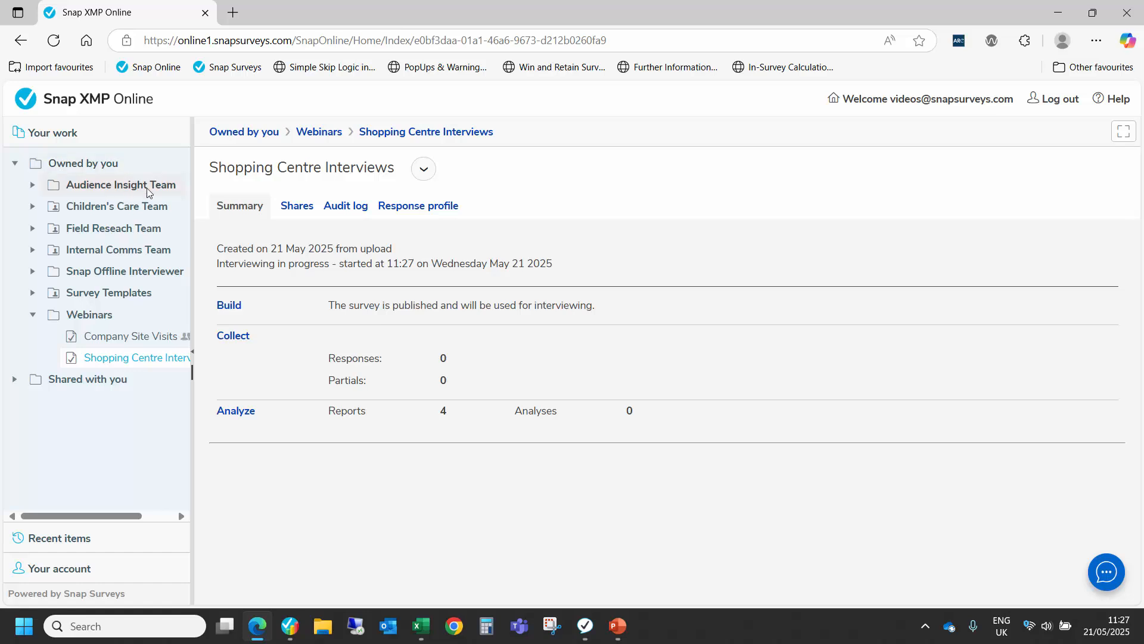
{"action": "left_click", "coordinate": [303, 206]}
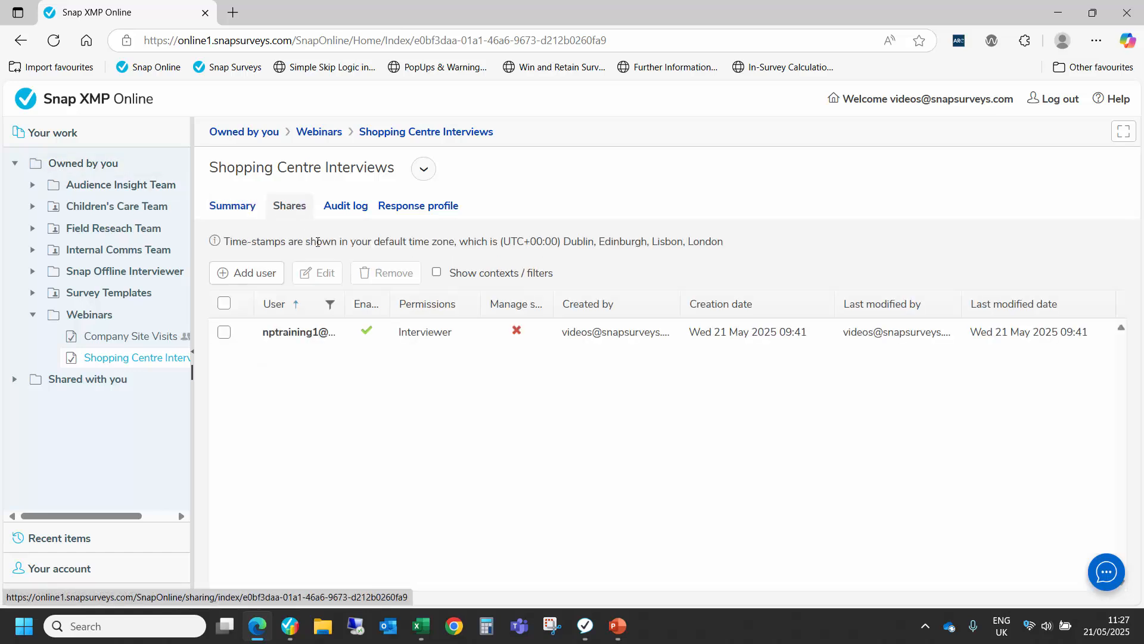
{"action": "left_click_drag", "start_coordinate": [351, 304], "coordinate": [431, 305]}
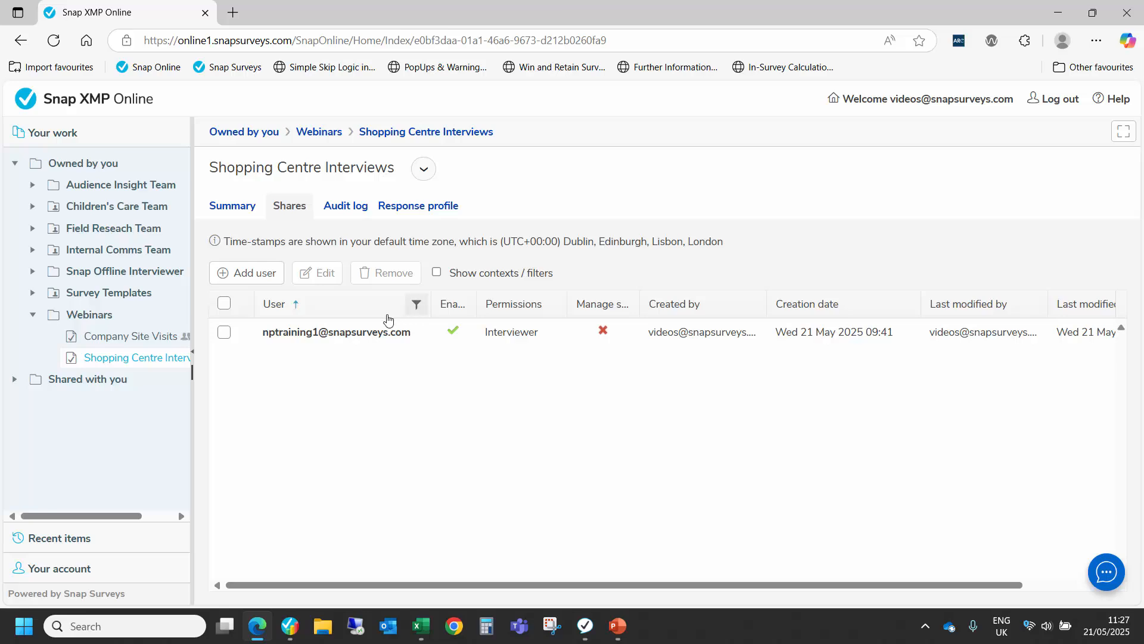
Step: Share the survey with another user by entering their e-mail address and granting Interviewer permissions
{"action": "left_click", "coordinate": [266, 284]}
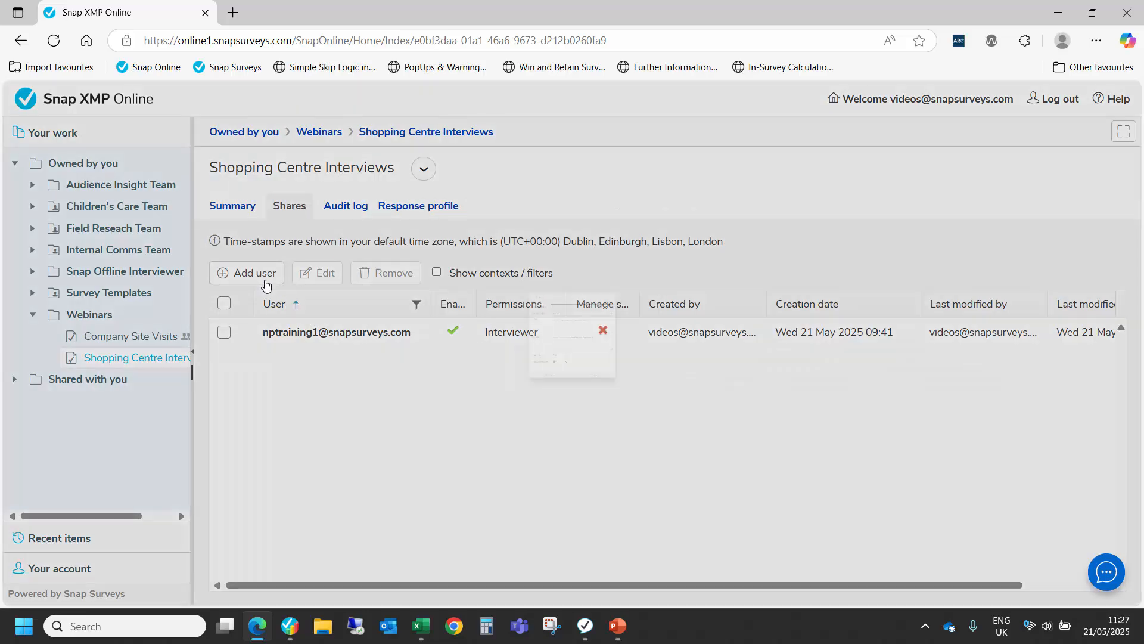
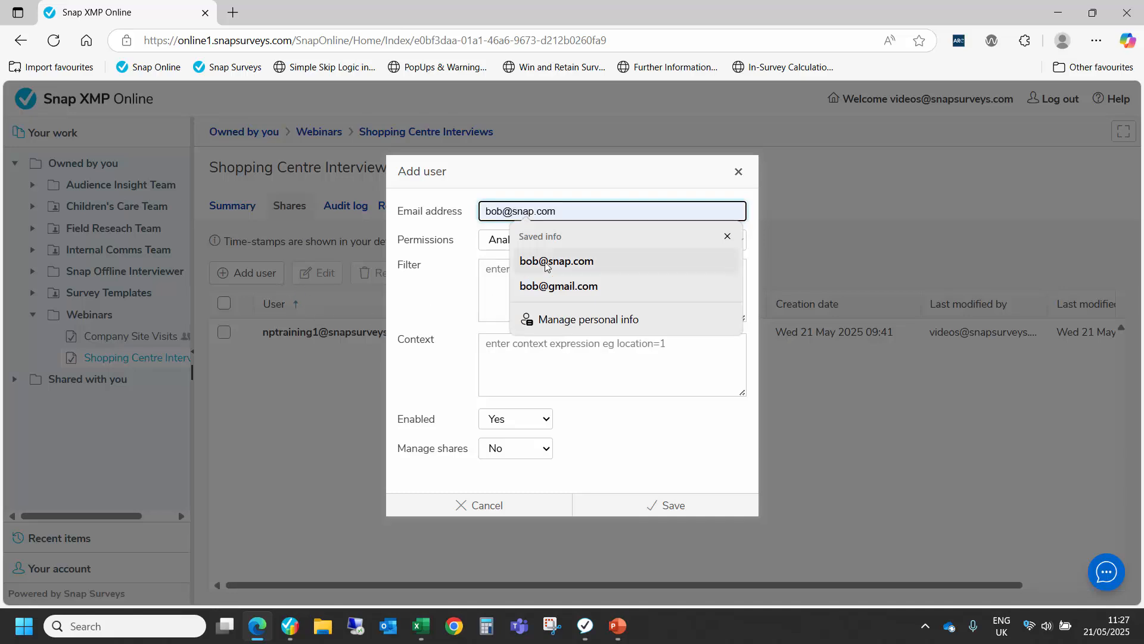
{"action": "left_click", "coordinate": [545, 263]}
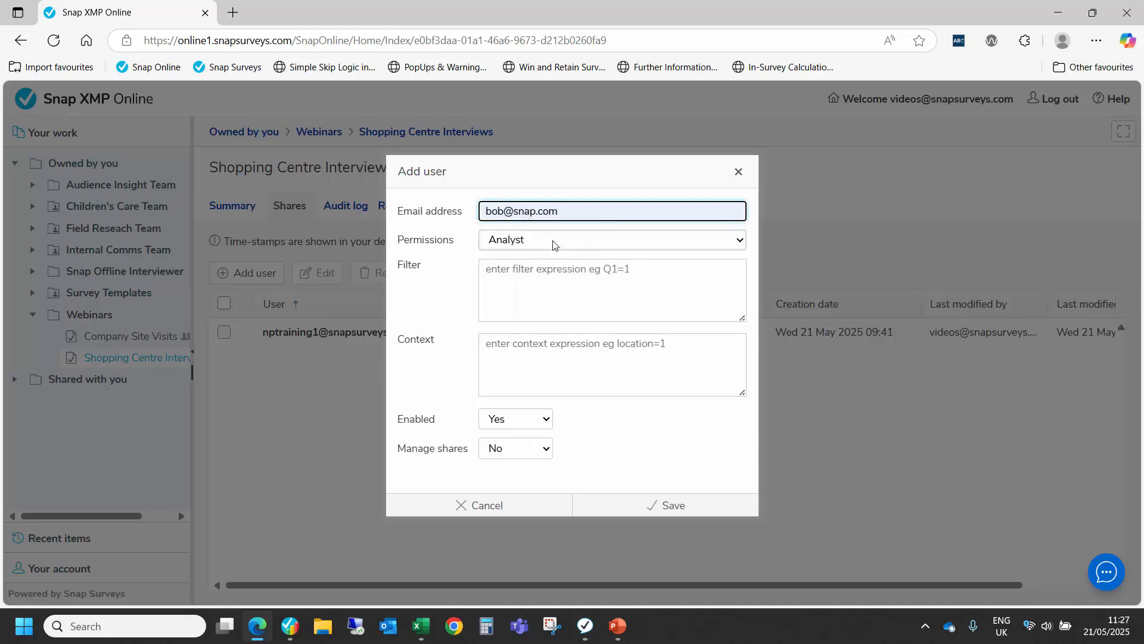
{"action": "left_click", "coordinate": [553, 243]}
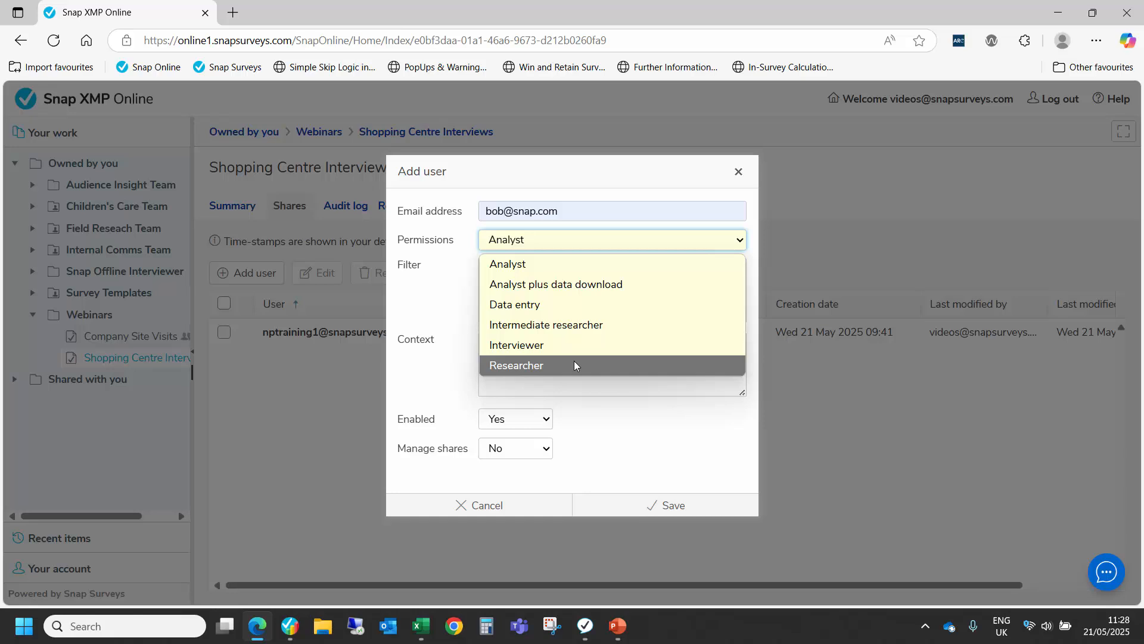
{"action": "left_click", "coordinate": [593, 345]}
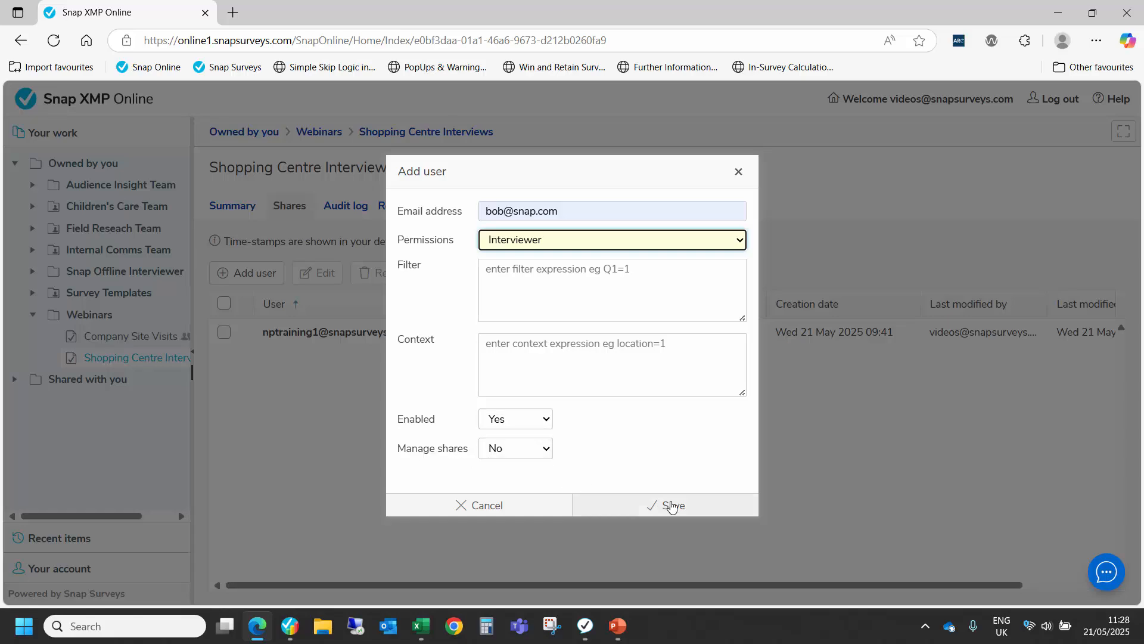
{"action": "left_click", "coordinate": [672, 506]}
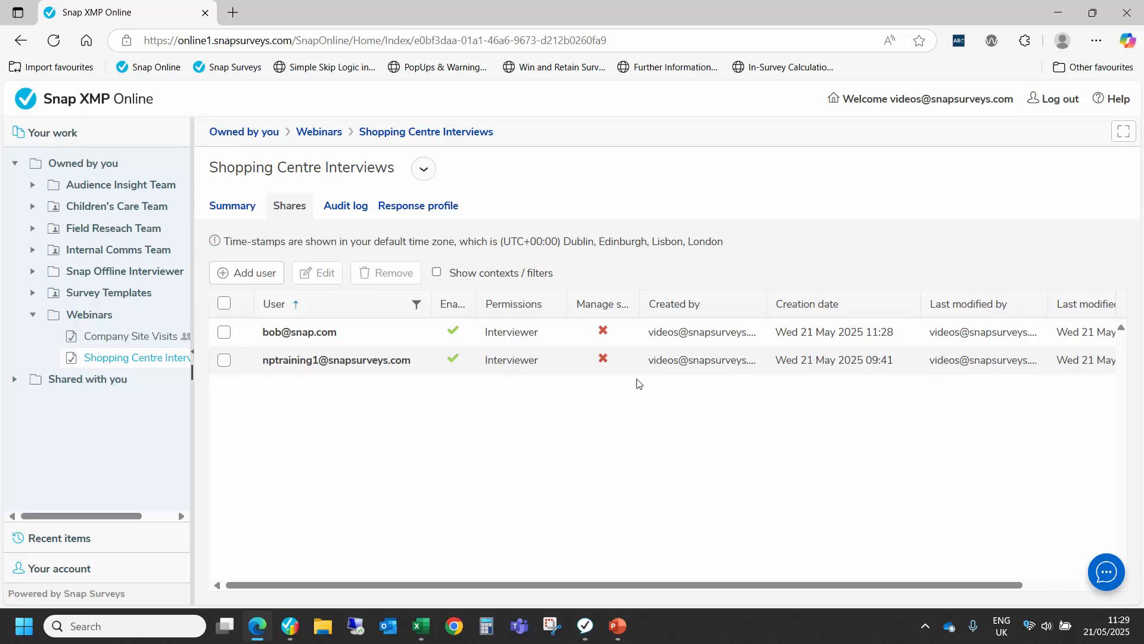
Step: Switch to the Interviewer app, try its alternative server options, and save the server settings with UK Datacentre selected
{"action": "left_click", "coordinate": [585, 626]}
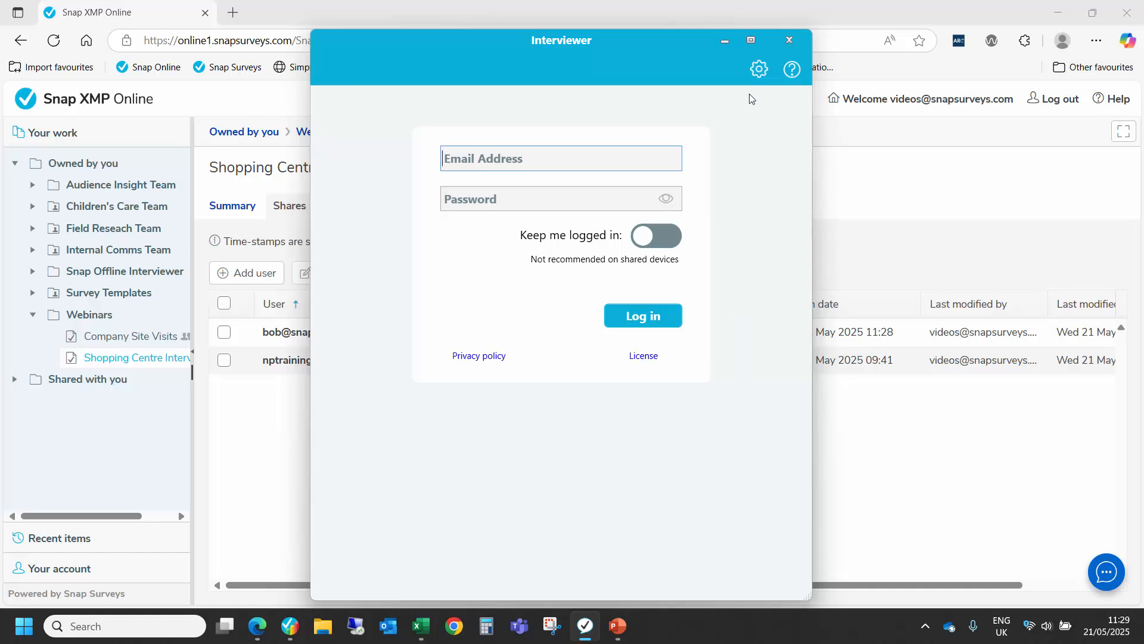
{"action": "left_click", "coordinate": [758, 71]}
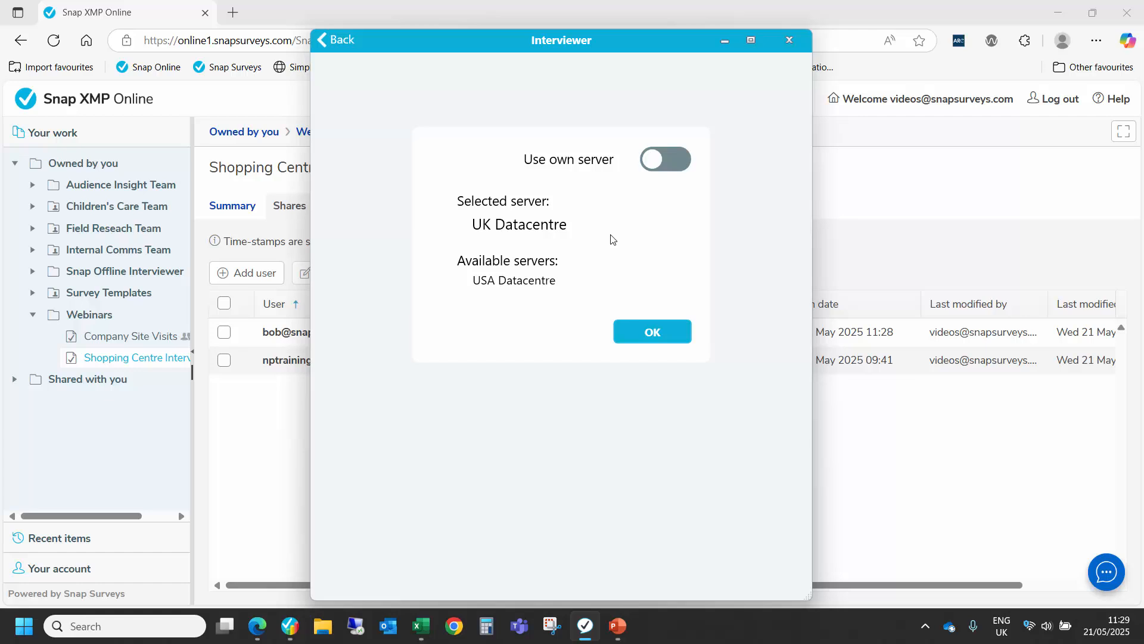
{"action": "left_click", "coordinate": [513, 283]}
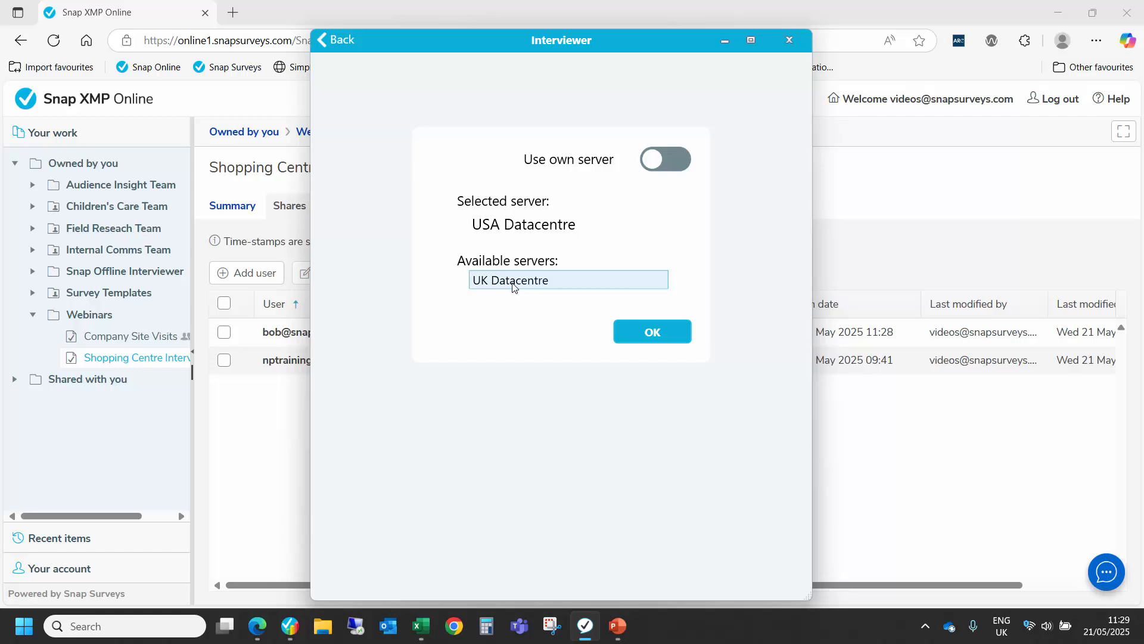
{"action": "left_click", "coordinate": [515, 285]}
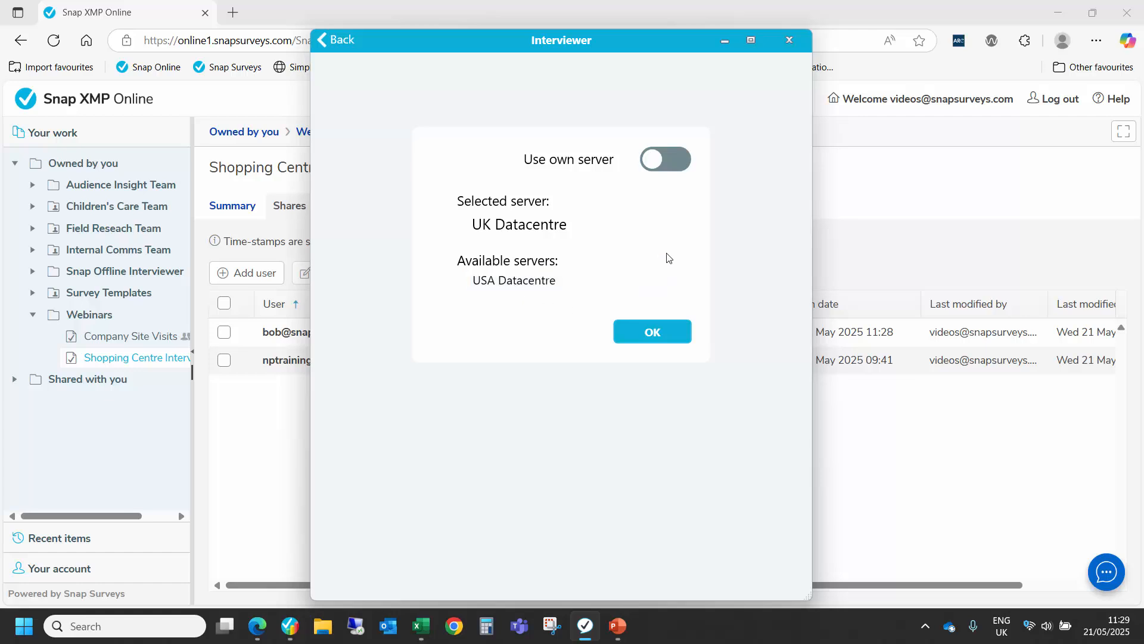
{"action": "left_click", "coordinate": [670, 159]}
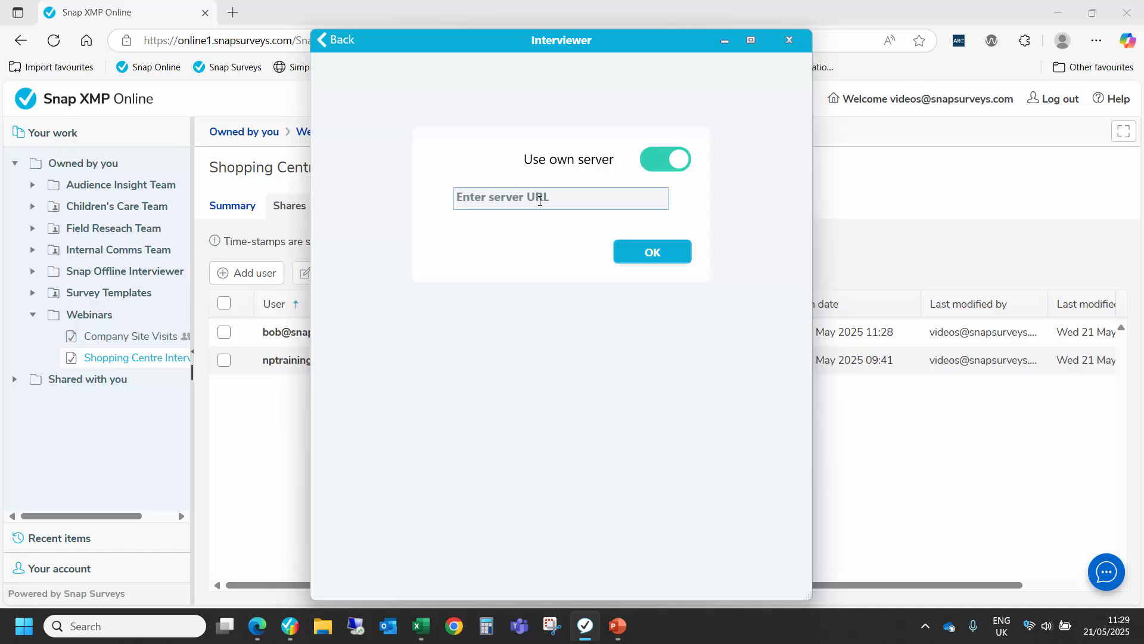
{"action": "left_click", "coordinate": [670, 160]}
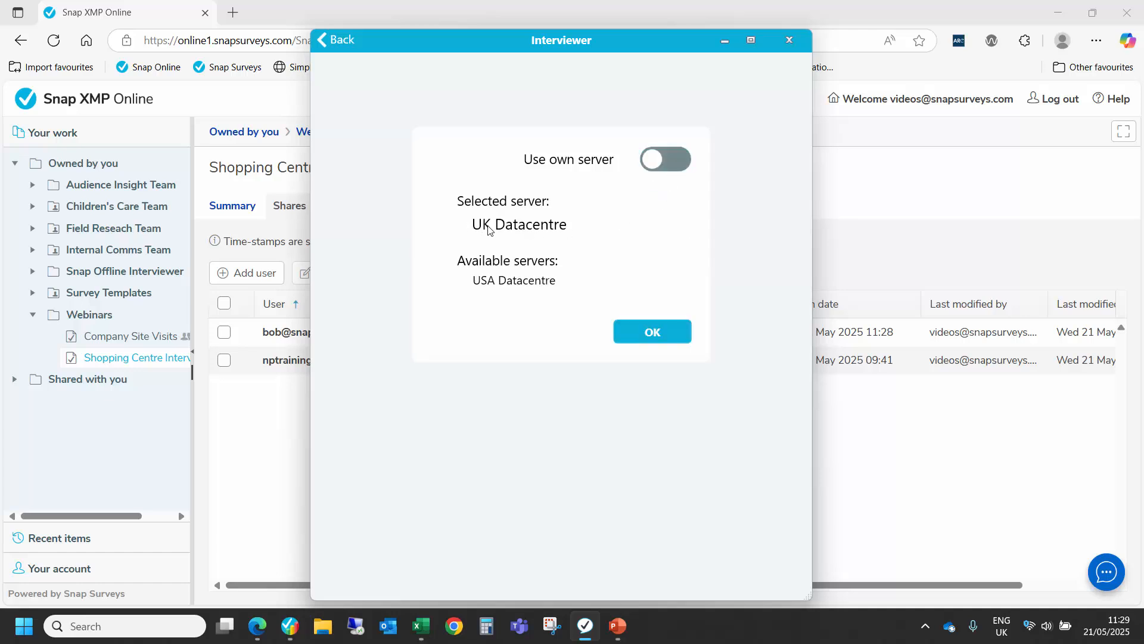
{"action": "left_click", "coordinate": [663, 330]}
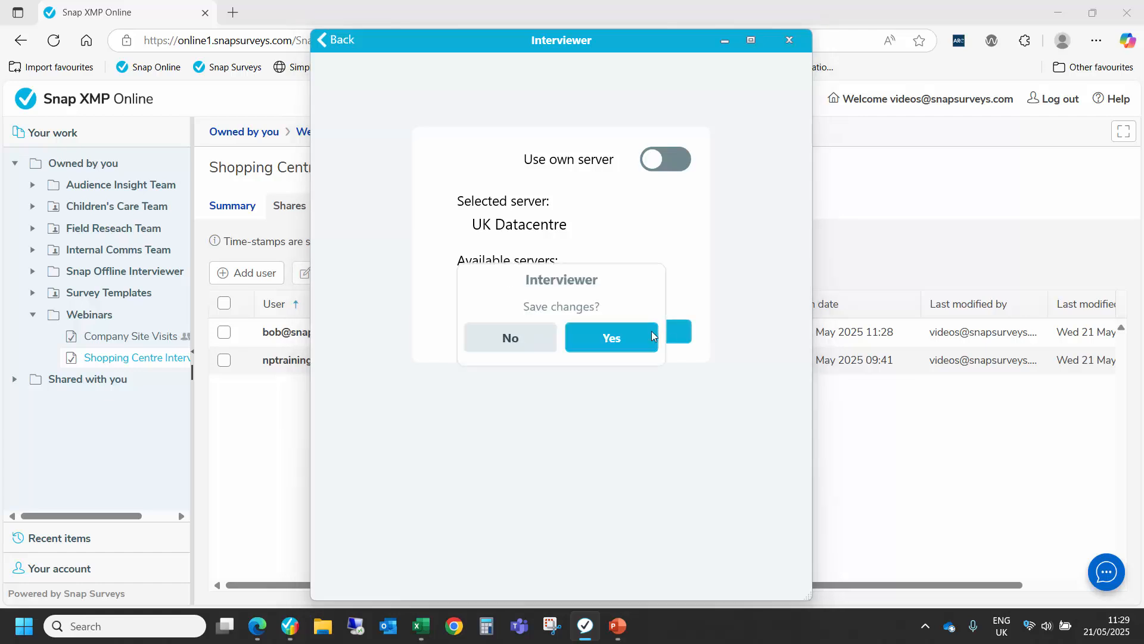
{"action": "left_click", "coordinate": [587, 345]}
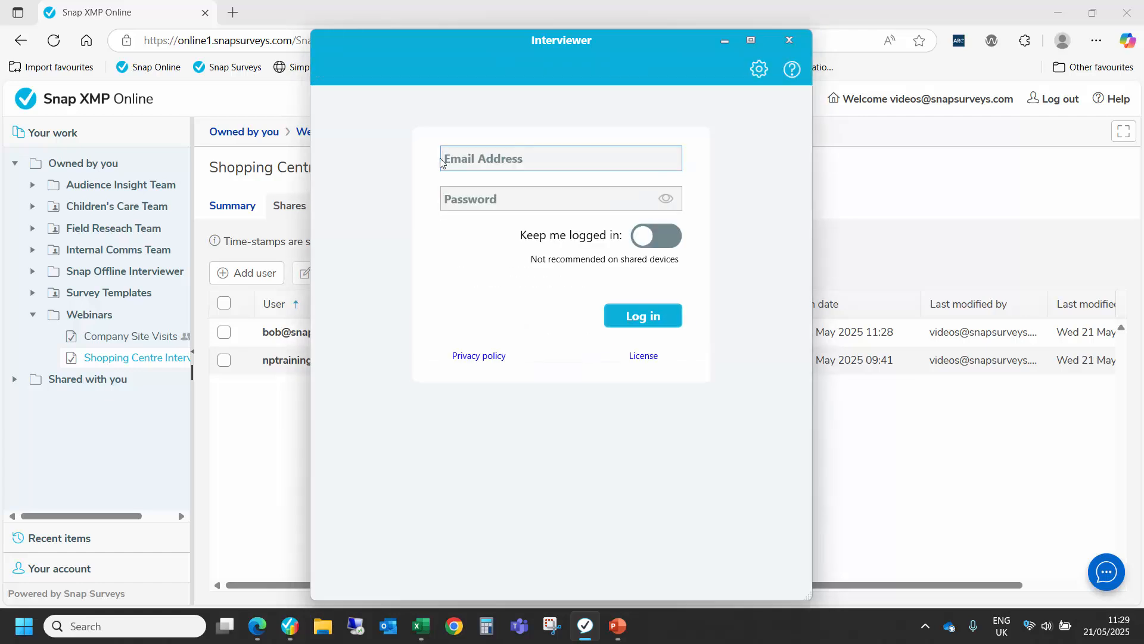
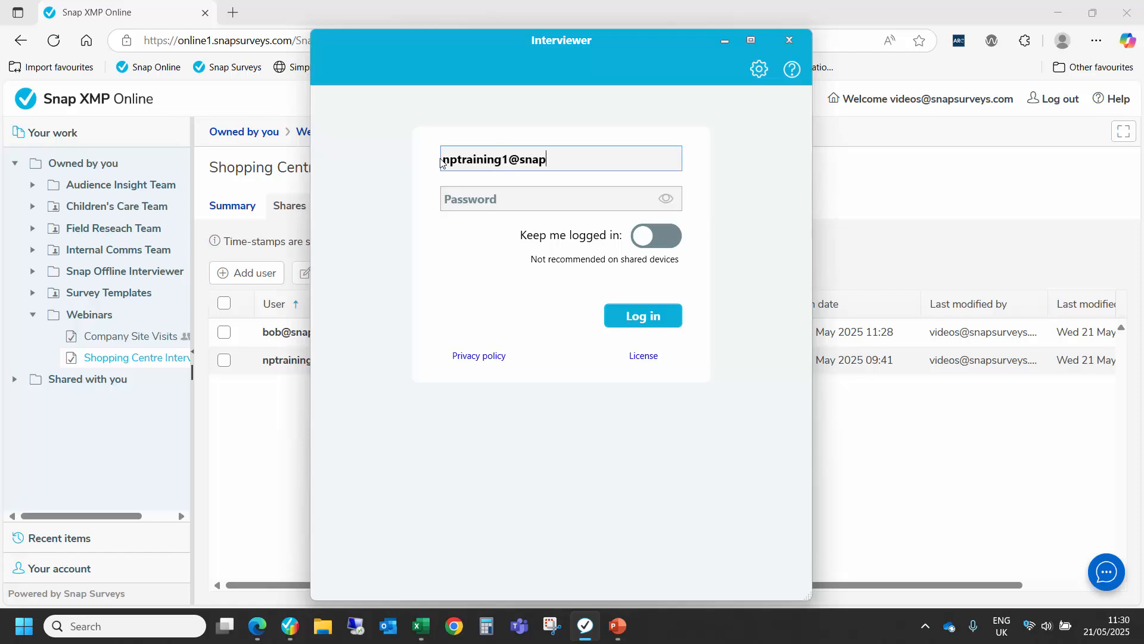
Step: Log in to the Interviewer app with the interviewer's e-mail address and account password, keeping the account logged in
{"action": "key", "text": "Tab"}
{"action": "type", "text": "********"}
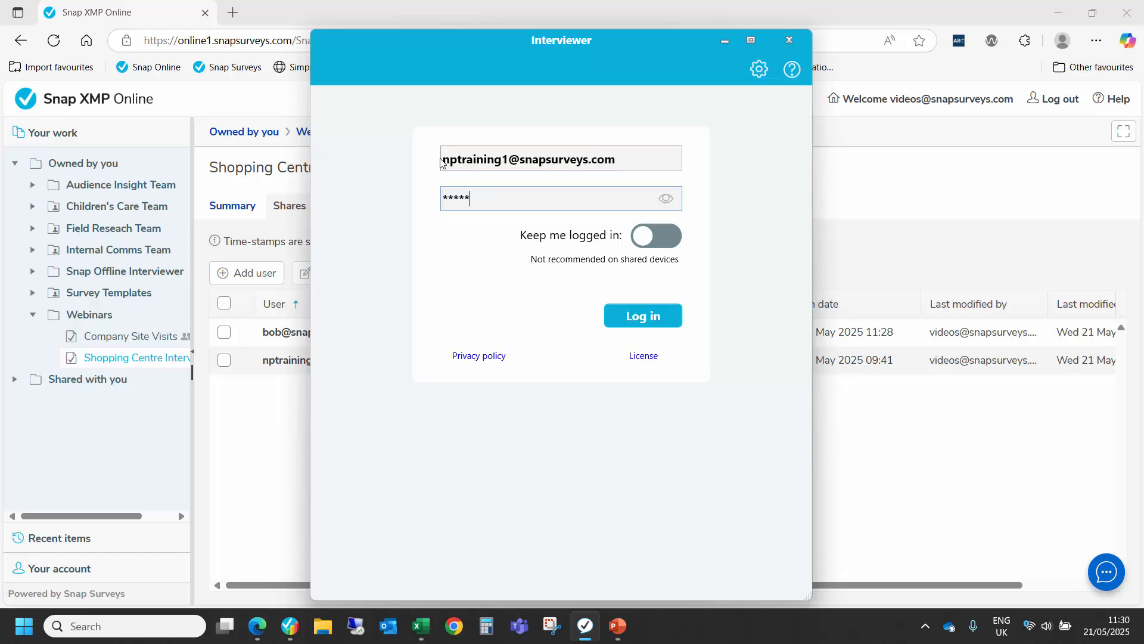
{"action": "type", "text": "*"}
{"action": "left_click", "coordinate": [672, 239]}
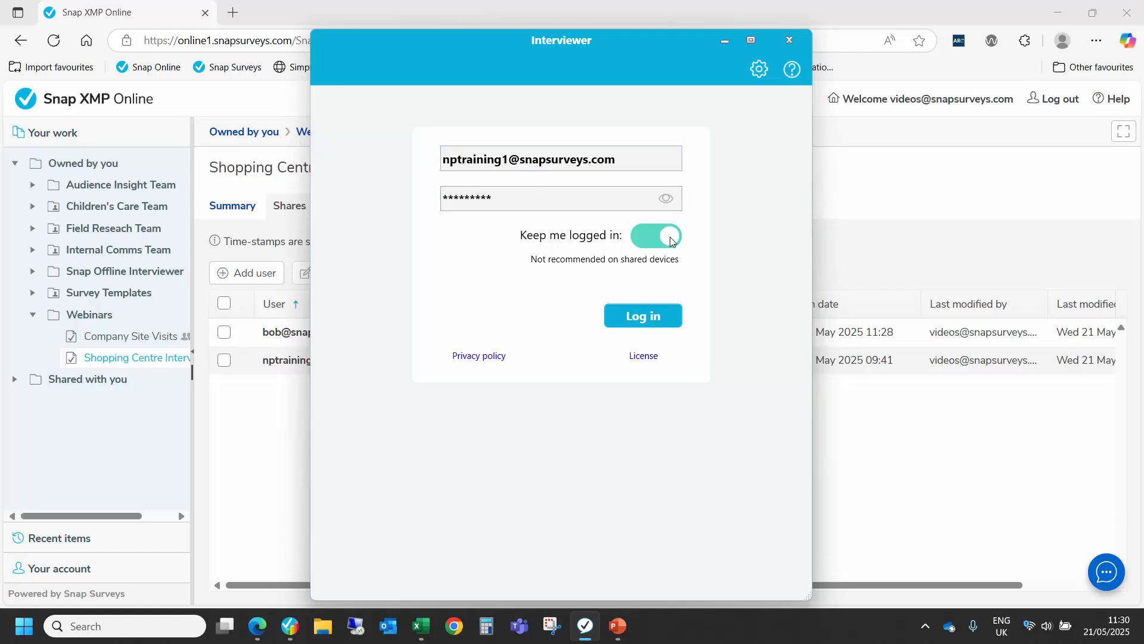
{"action": "left_click", "coordinate": [653, 325]}
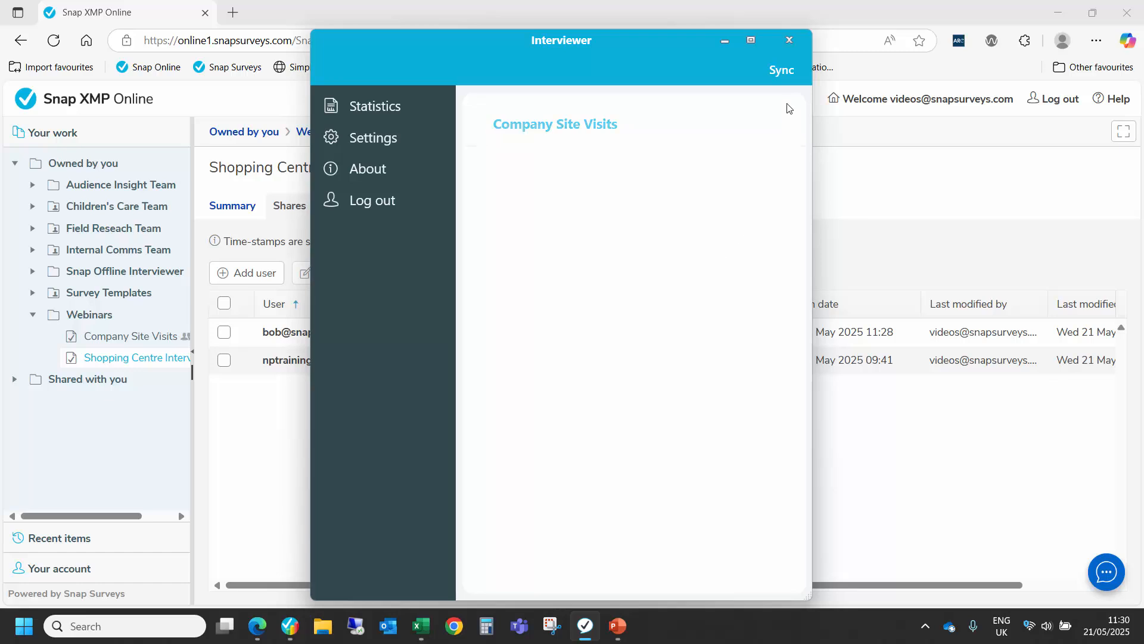
Step: Sync the surveys to the device and start a Shopping Centre Interviews interview past its introduction page
{"action": "left_click", "coordinate": [785, 73]}
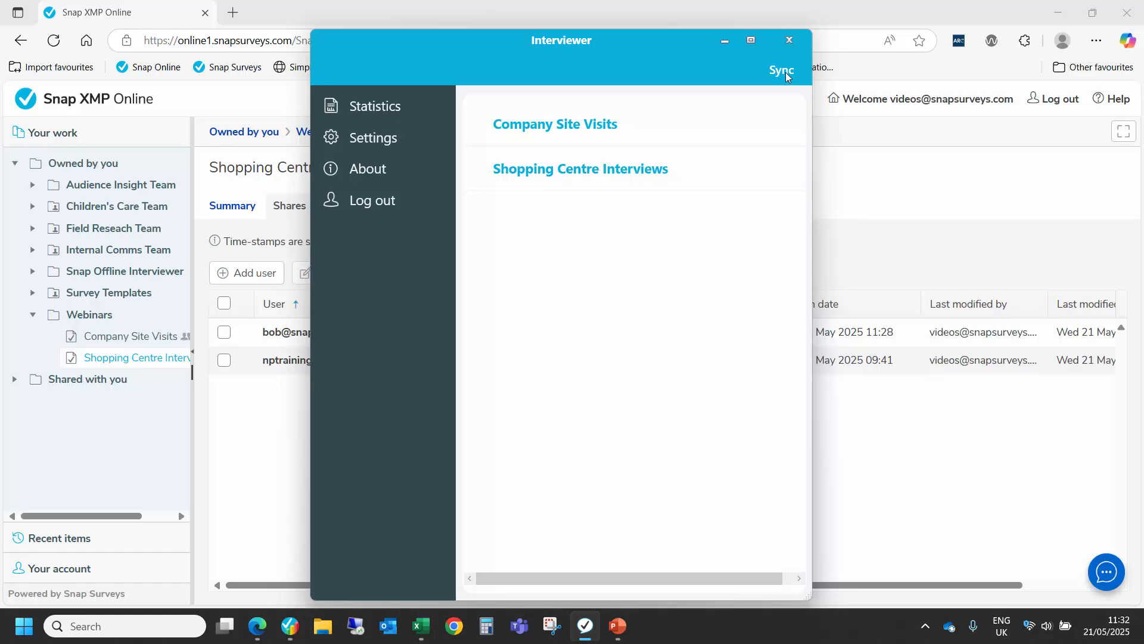
{"action": "left_click", "coordinate": [603, 182]}
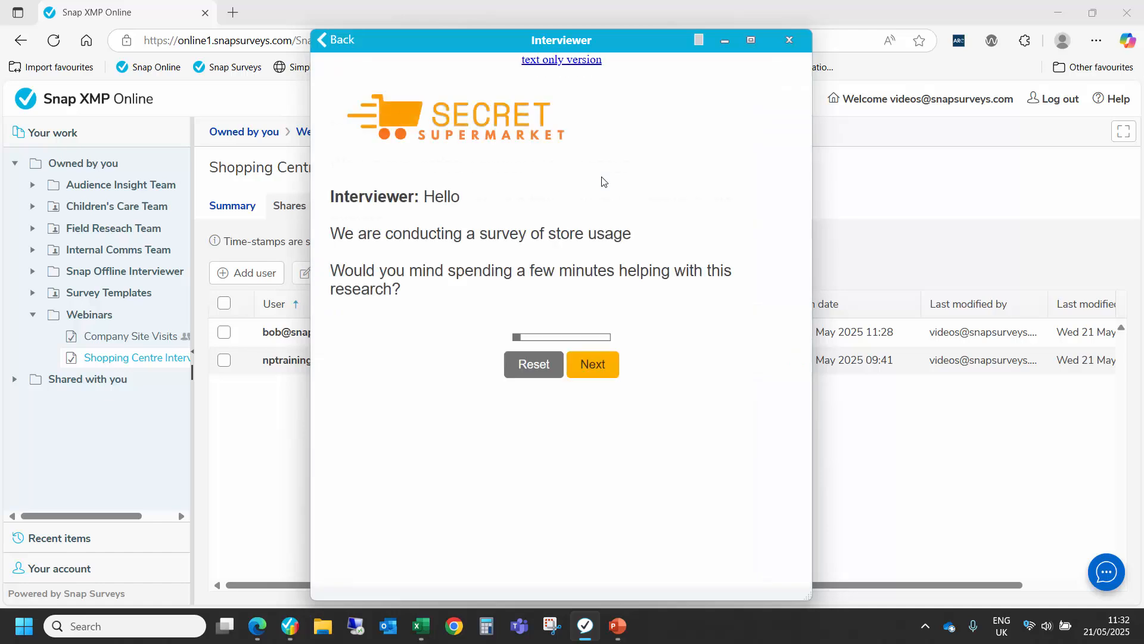
{"action": "left_click", "coordinate": [591, 364]}
Step: Record Asda/Walmart, Costco and the other chain "City Market" as the supermarkets the respondent can think of
{"action": "left_click", "coordinate": [360, 345]}
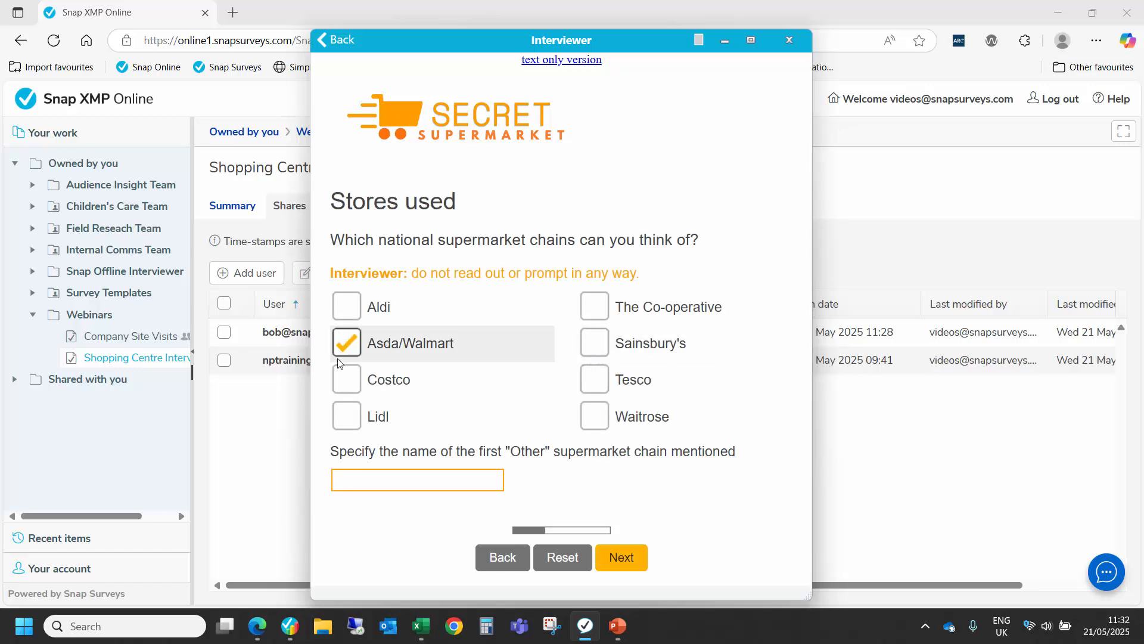
{"action": "left_click", "coordinate": [339, 391]}
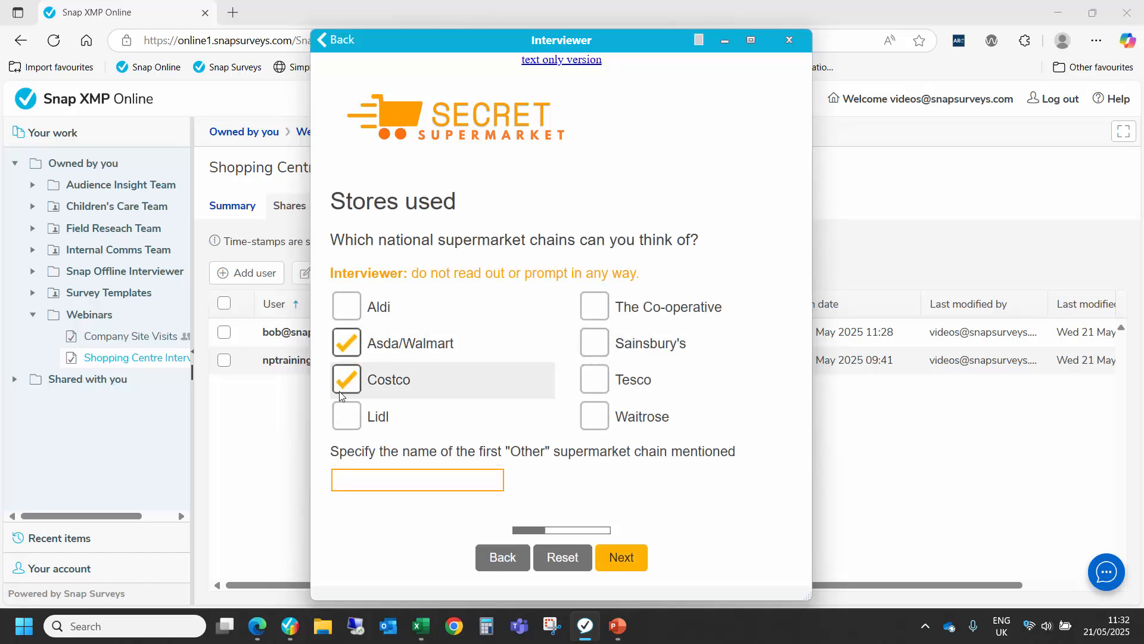
{"action": "left_click", "coordinate": [365, 474]}
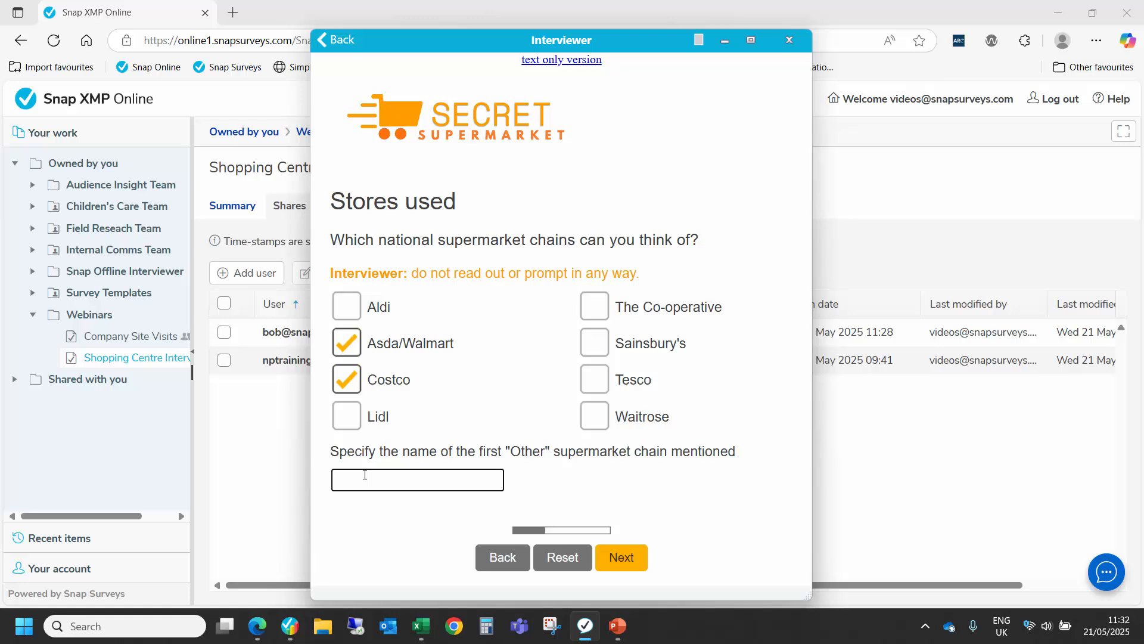
{"action": "type", "text": "City Market"}
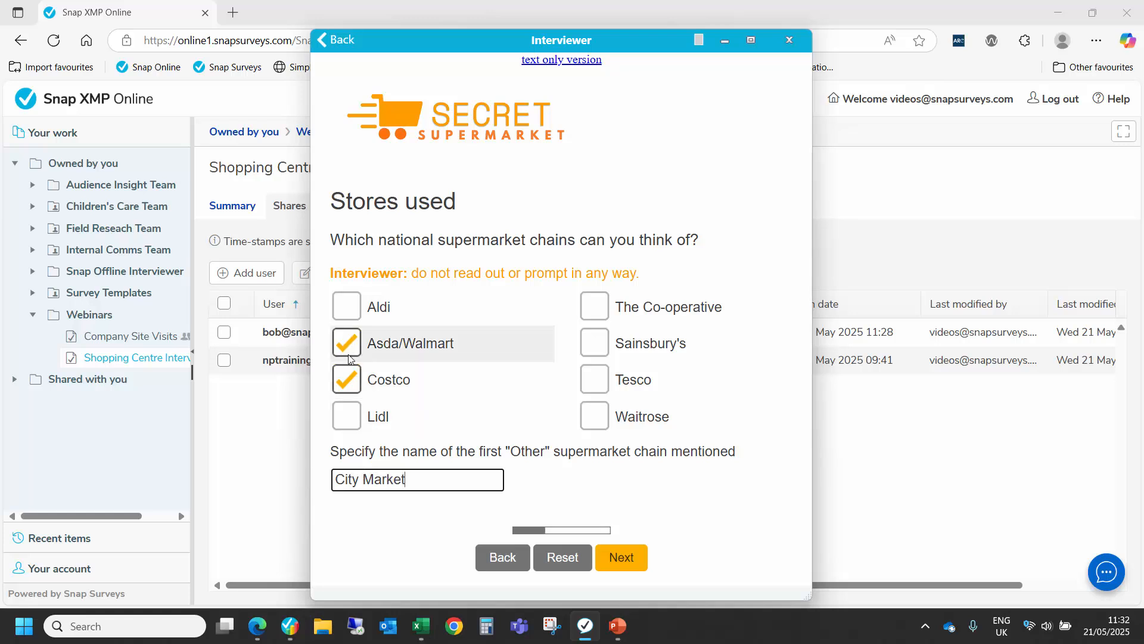
{"action": "left_click", "coordinate": [621, 566]}
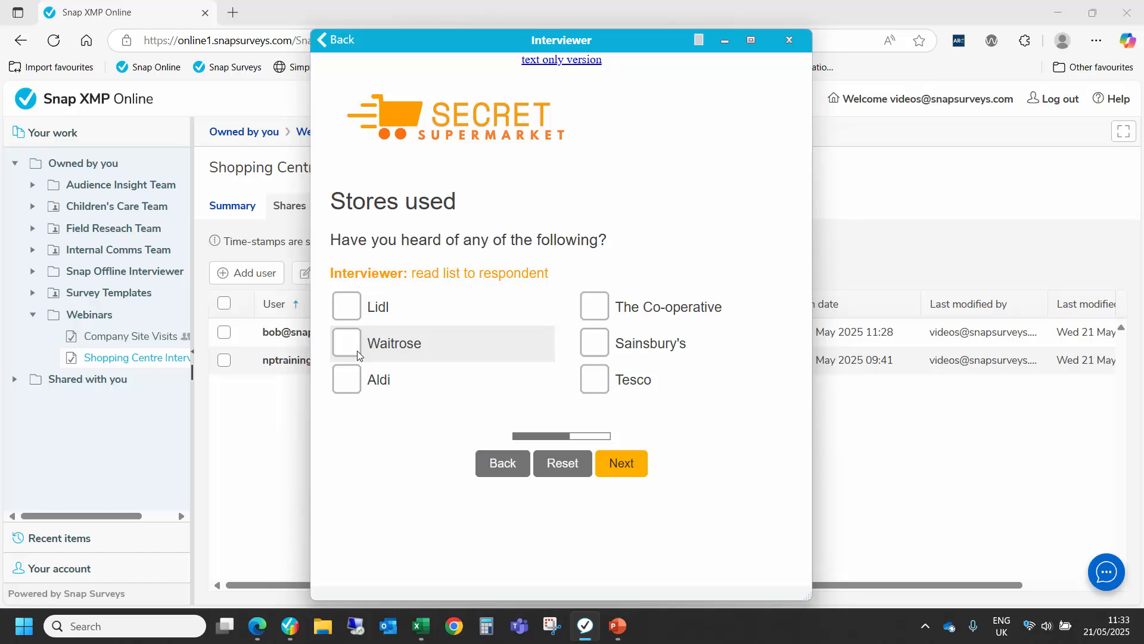
Step: Record that the respondent has heard of Aldi and proceed past the favourite store question
{"action": "left_click", "coordinate": [352, 381]}
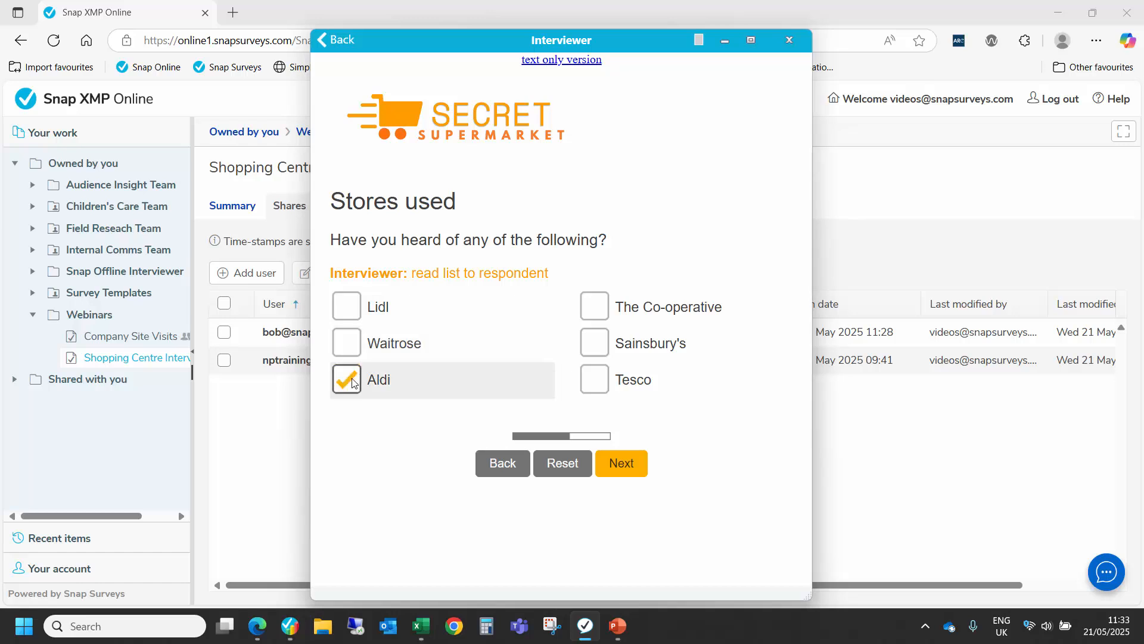
{"action": "left_click", "coordinate": [623, 463]}
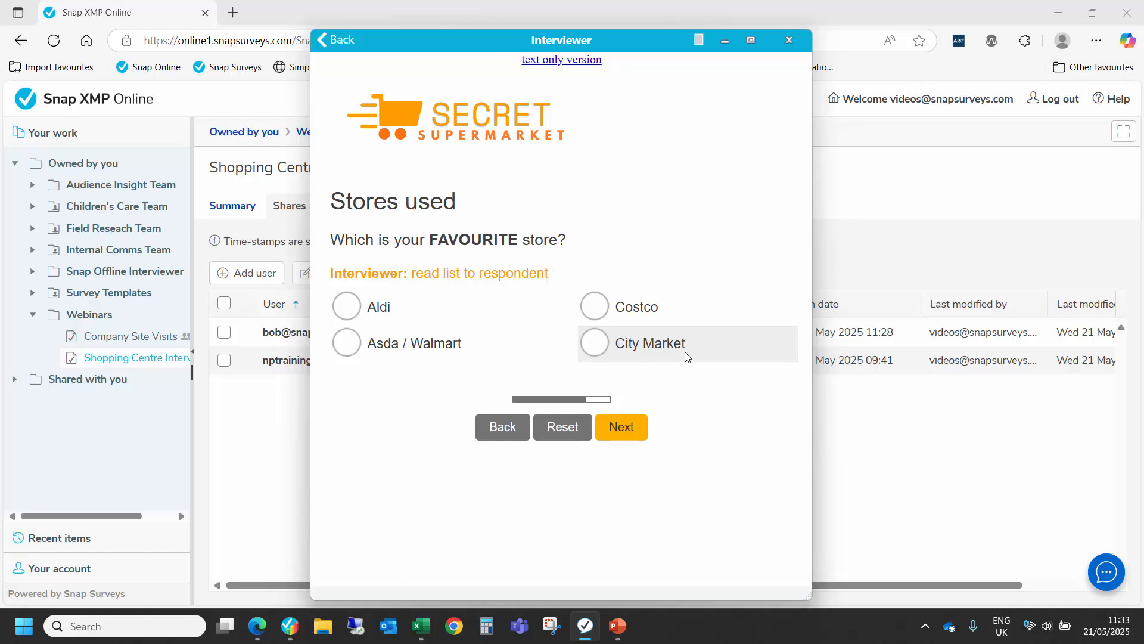
{"action": "left_click", "coordinate": [621, 427]}
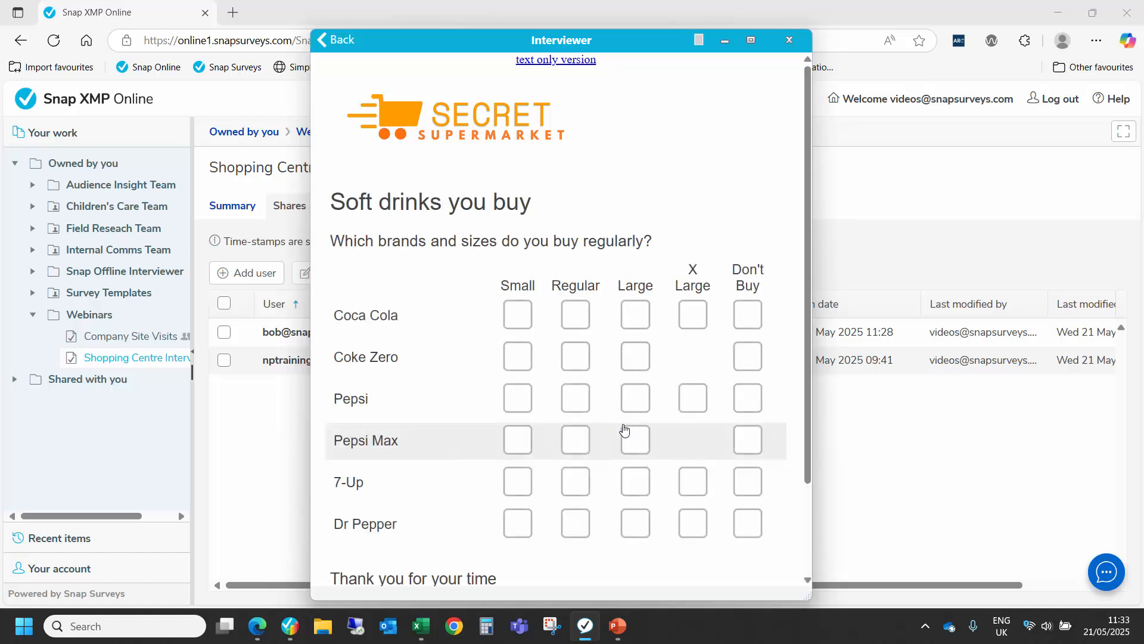
Step: Record Large for Coca Cola, Pepsi and 7-Up, Don't Buy for Pepsi Max and X Large for Dr Pepper, and submit the interview
{"action": "left_click", "coordinate": [638, 319]}
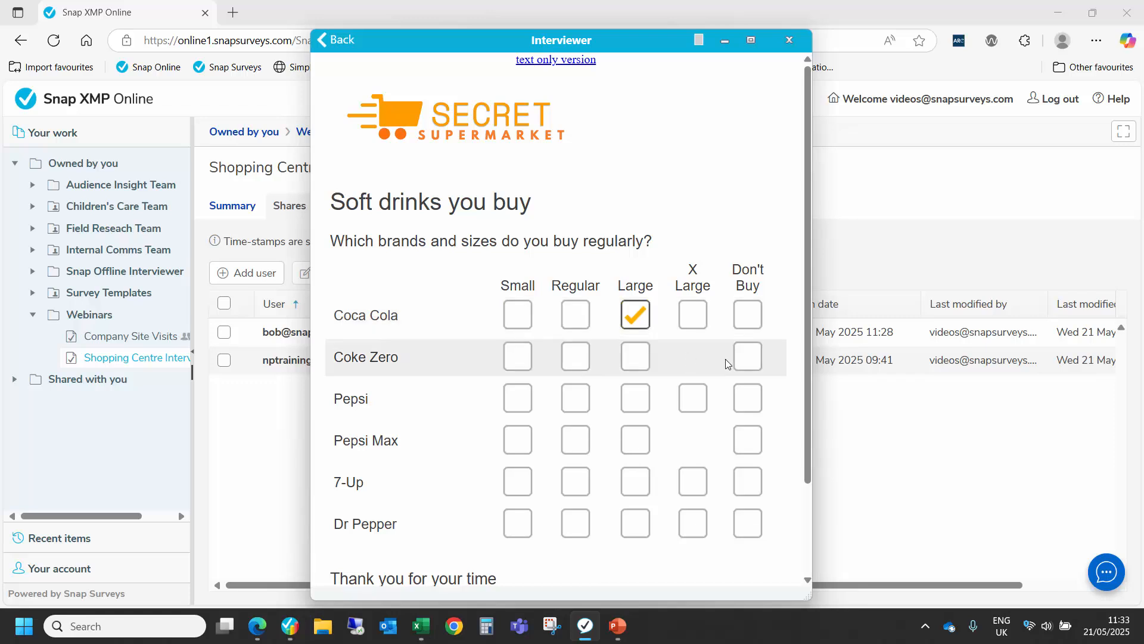
{"action": "left_click", "coordinate": [639, 400]}
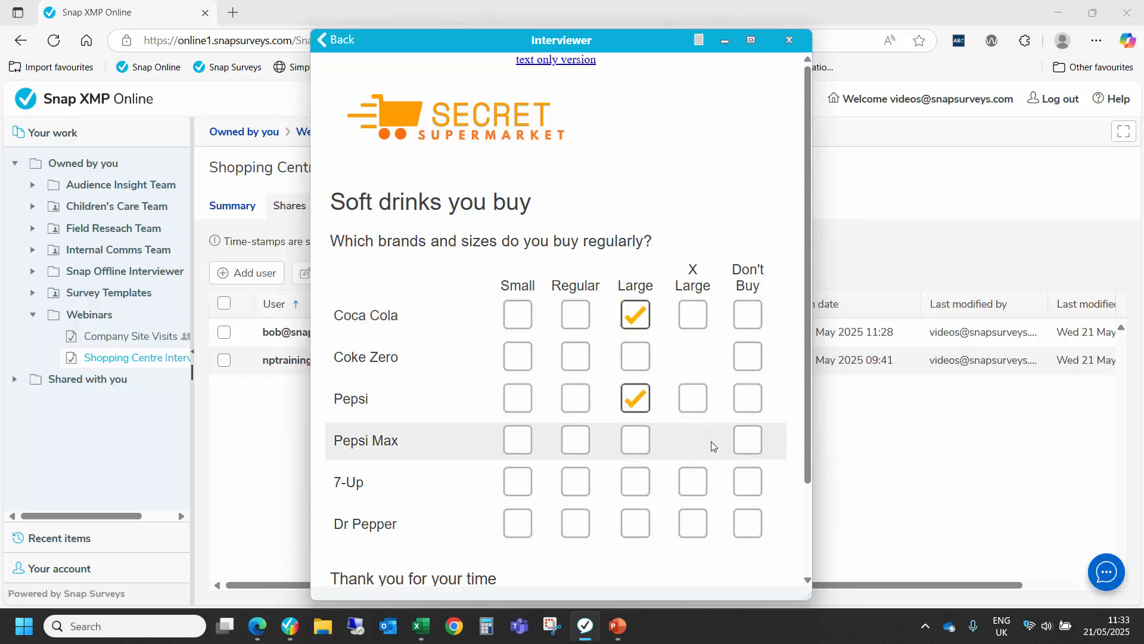
{"action": "left_click", "coordinate": [743, 453]}
{"action": "left_click", "coordinate": [693, 523]}
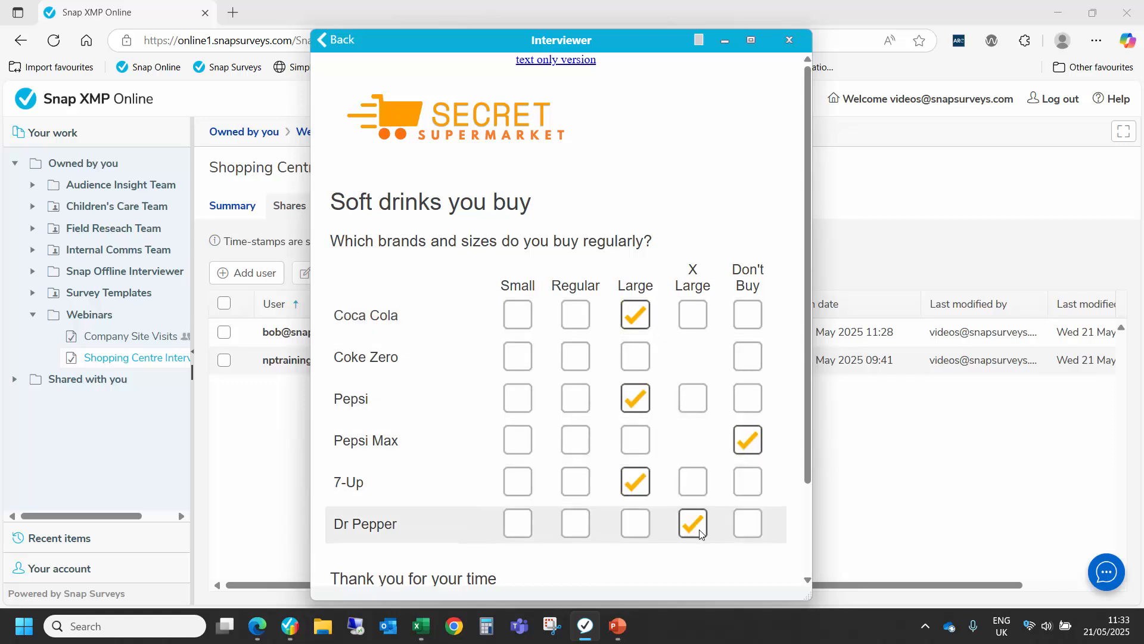
{"action": "scroll", "coordinate": [596, 513], "scroll_direction": "down", "scroll_amount": 2}
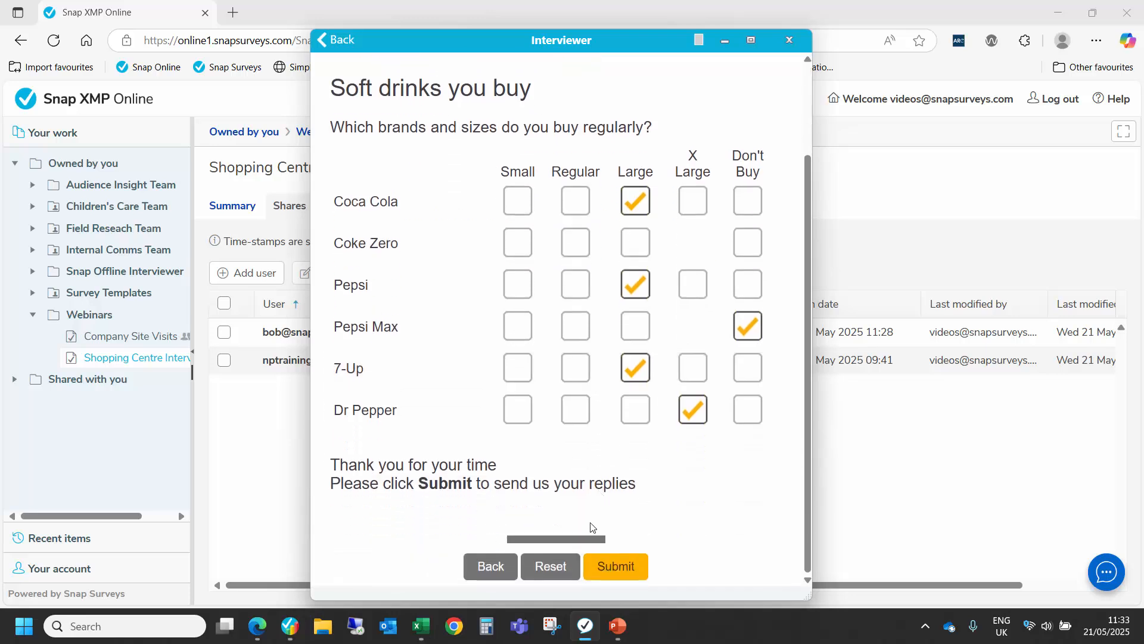
{"action": "left_click", "coordinate": [606, 565]}
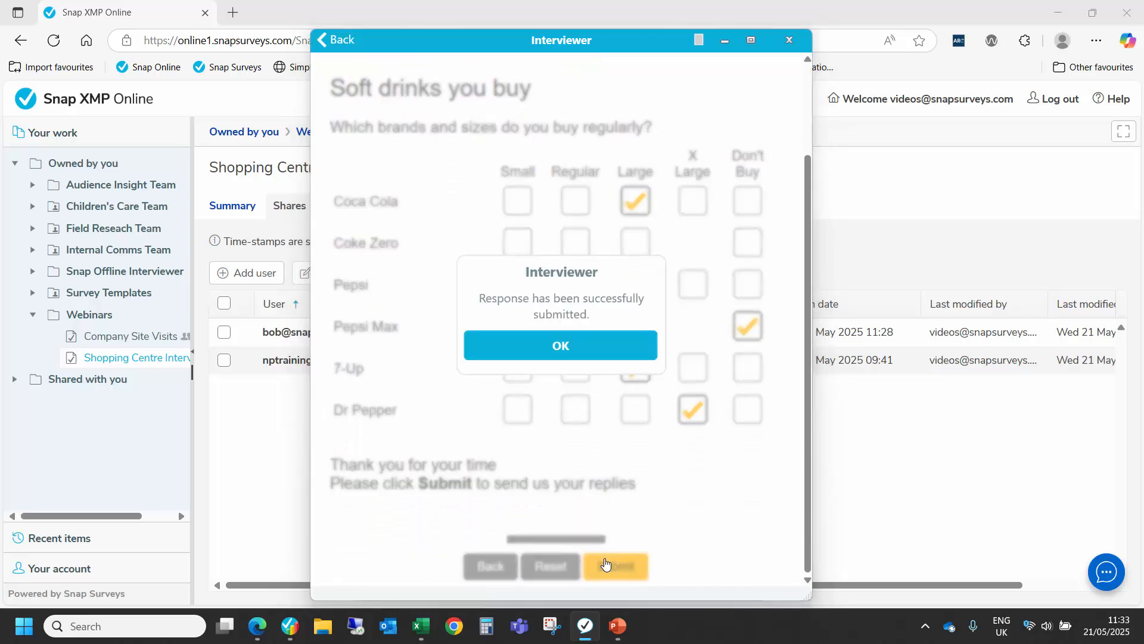
{"action": "left_click", "coordinate": [565, 349]}
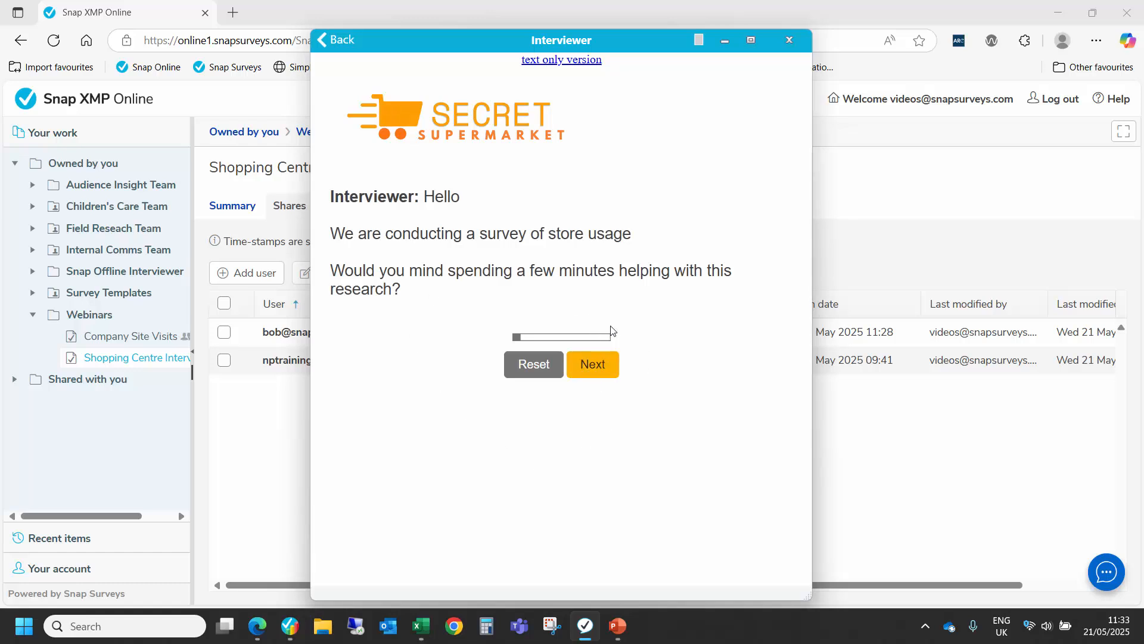
Step: Begin a second interview and record Aldi, Asda/Walmart and the other chain "Safeway" as the supermarkets thought of
{"action": "left_click", "coordinate": [592, 364]}
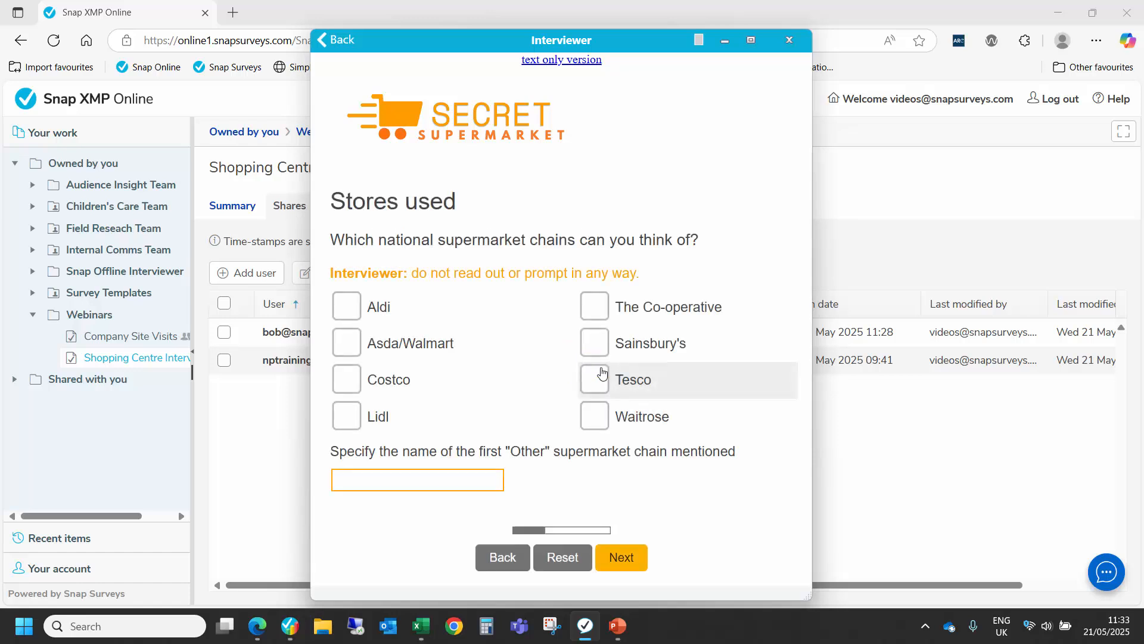
{"action": "left_click", "coordinate": [352, 308]}
{"action": "left_click", "coordinate": [352, 345]}
{"action": "left_click", "coordinate": [365, 476]}
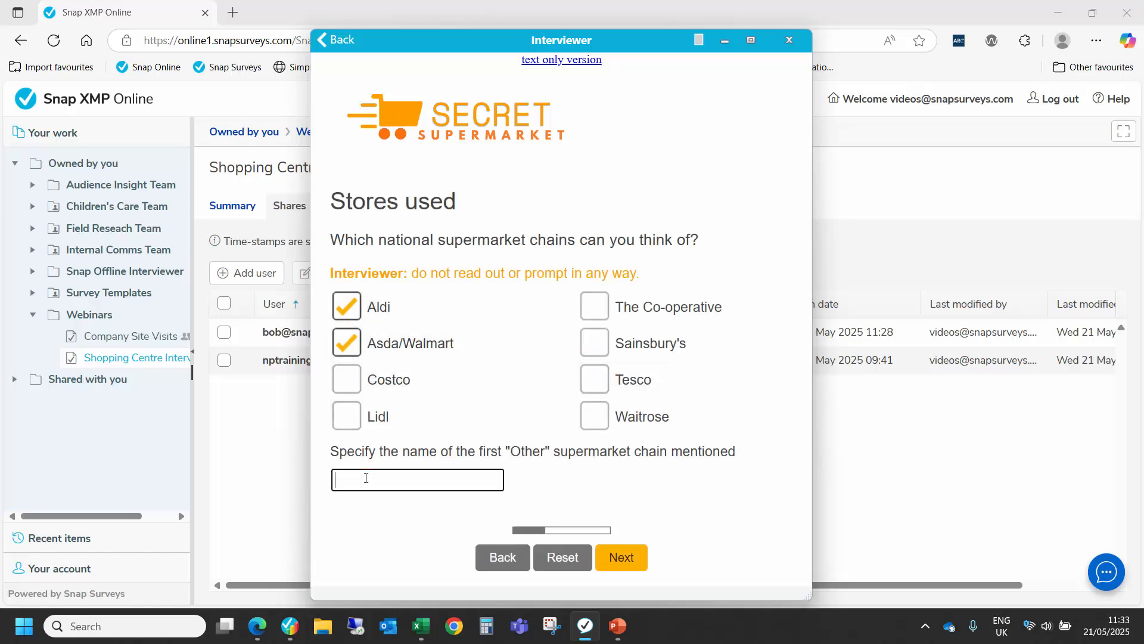
{"action": "type", "text": "safe"}
{"action": "type", "text": "y"}
{"action": "left_click", "coordinate": [622, 559]}
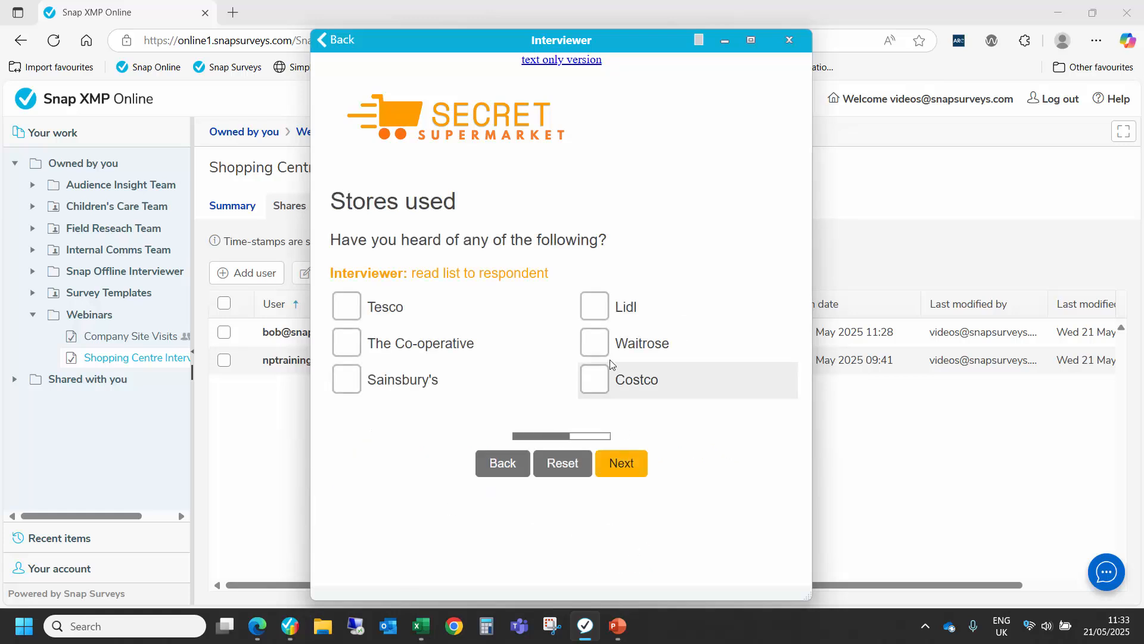
Step: Record Lidl and Costco as stores the respondent has heard of and Lidl as the favourite store
{"action": "left_click", "coordinate": [599, 307]}
{"action": "left_click", "coordinate": [603, 380]}
{"action": "left_click", "coordinate": [622, 463]}
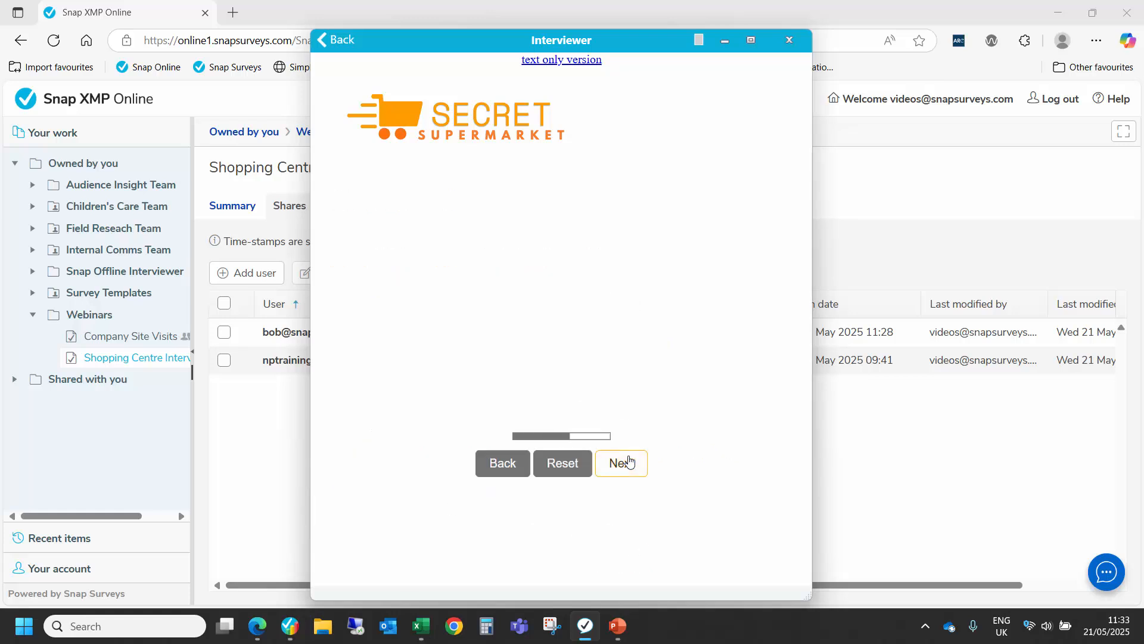
{"action": "left_click", "coordinate": [600, 308]}
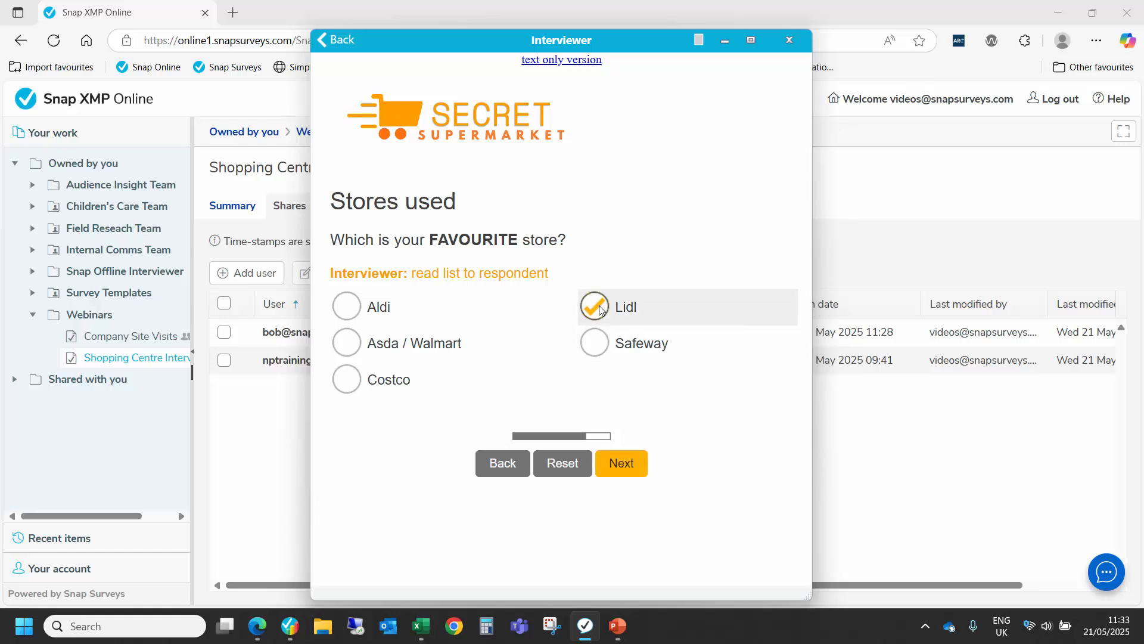
{"action": "left_click", "coordinate": [623, 465]}
Step: Record Large for Coca Cola and Don't Buy for Pepsi and Pepsi Max, and submit the second interview
{"action": "left_click", "coordinate": [635, 325]}
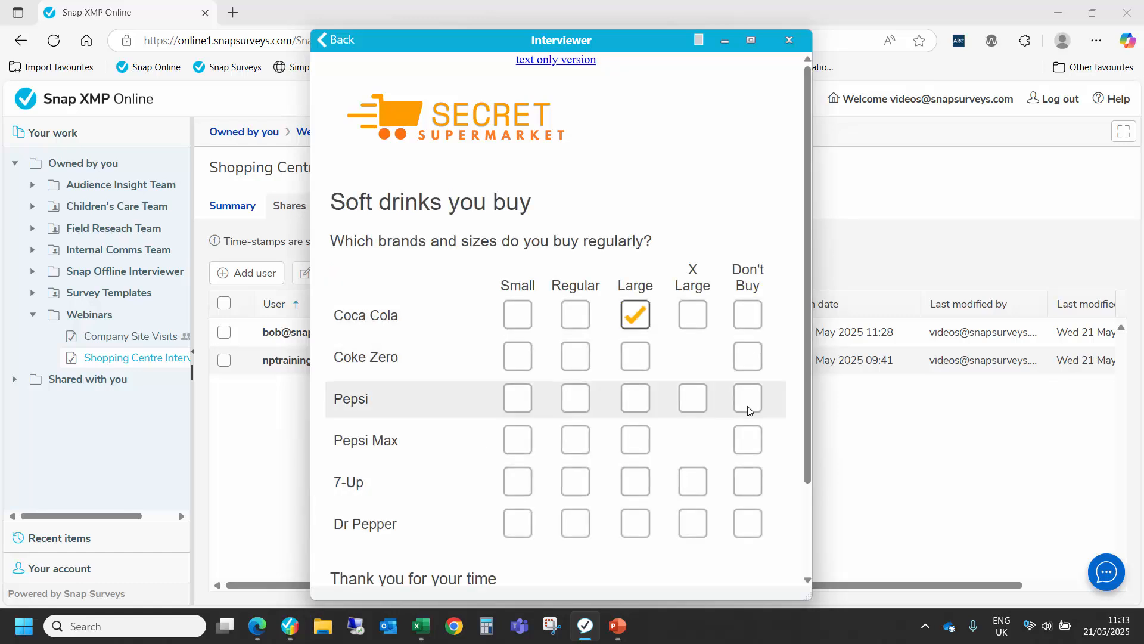
{"action": "left_click", "coordinate": [747, 401]}
{"action": "left_click", "coordinate": [747, 440]}
{"action": "scroll", "coordinate": [661, 509], "scroll_direction": "down", "scroll_amount": 2}
{"action": "scroll", "coordinate": [660, 510], "scroll_direction": "down", "scroll_amount": 1}
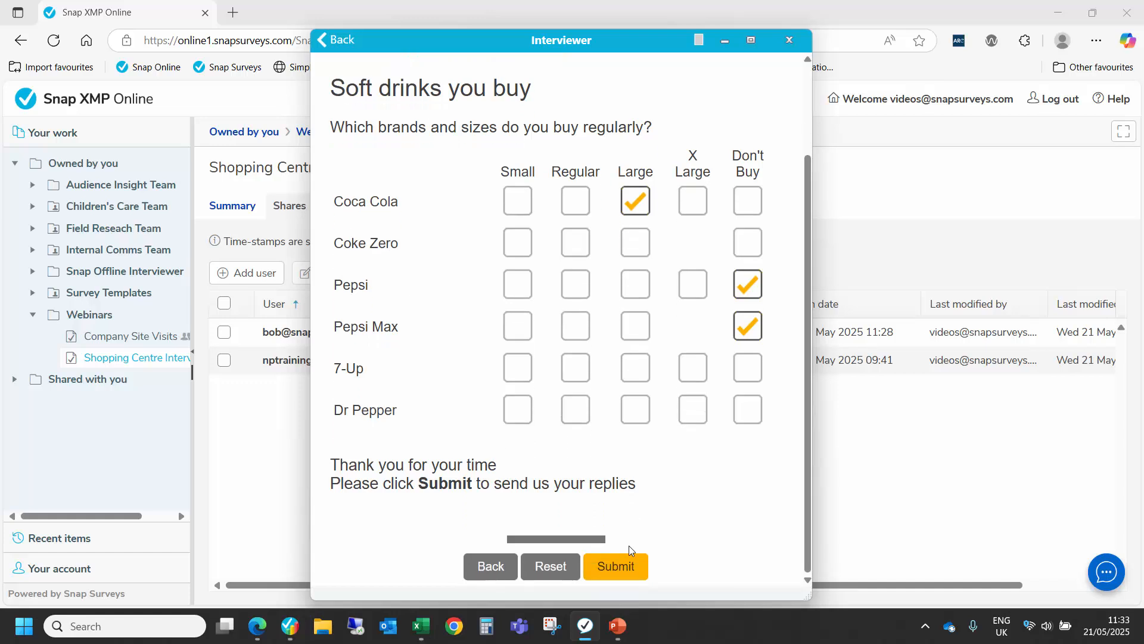
{"action": "left_click", "coordinate": [626, 566]}
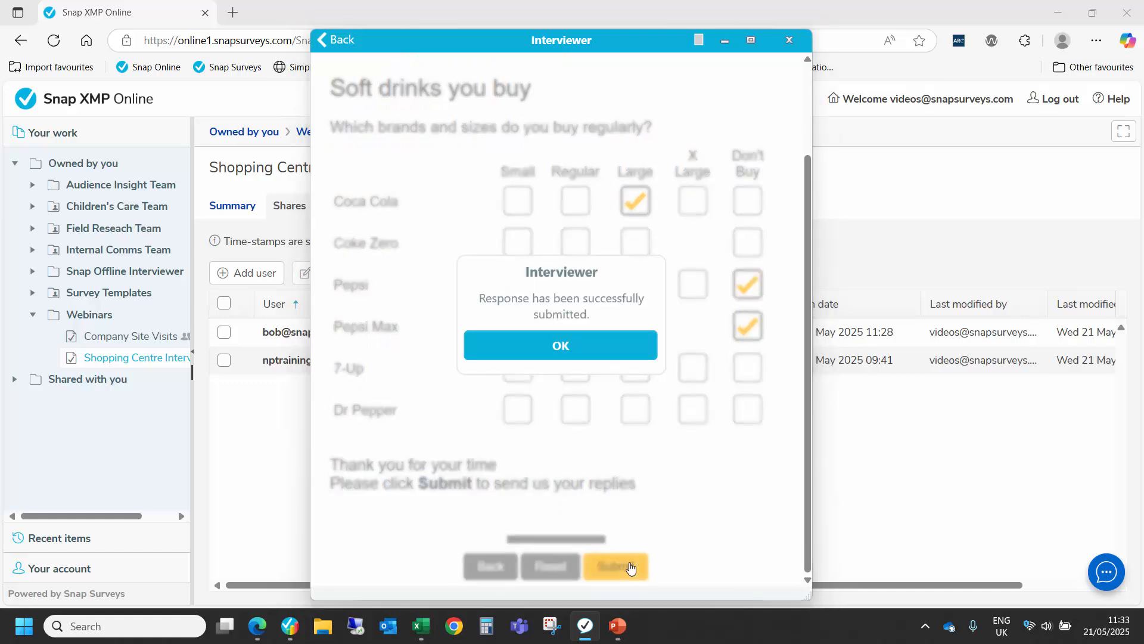
{"action": "left_click", "coordinate": [582, 359]}
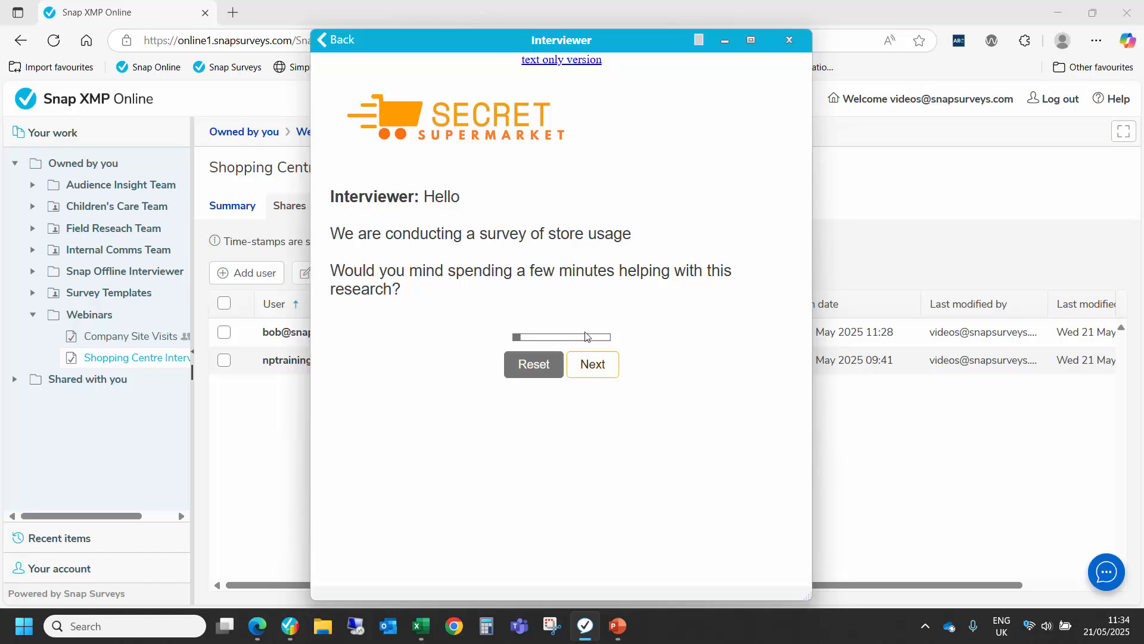
Step: Return to the survey list and sync the collected interview responses with the server
{"action": "left_click", "coordinate": [344, 40]}
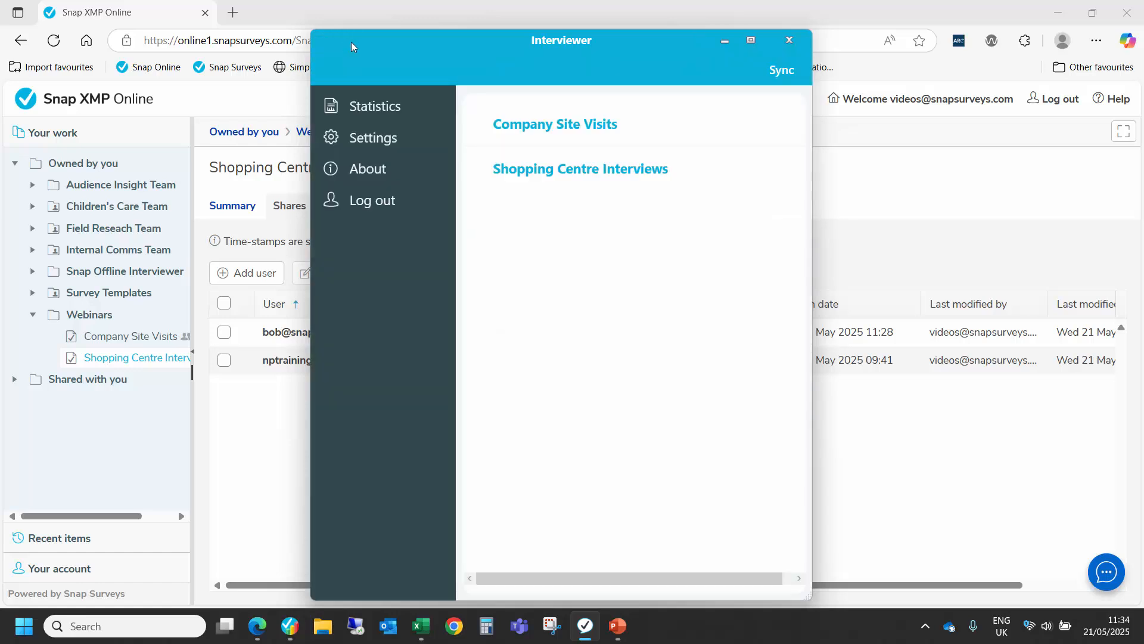
{"action": "left_click", "coordinate": [782, 72]}
Step: Switch to Snap Desktop, open the Company Site Visits survey and examine the opening pages of its questionnaire
{"action": "key", "text": "alt+Tab"}
{"action": "key", "text": "alt+Tab"}
{"action": "key", "text": "alt+Tab"}
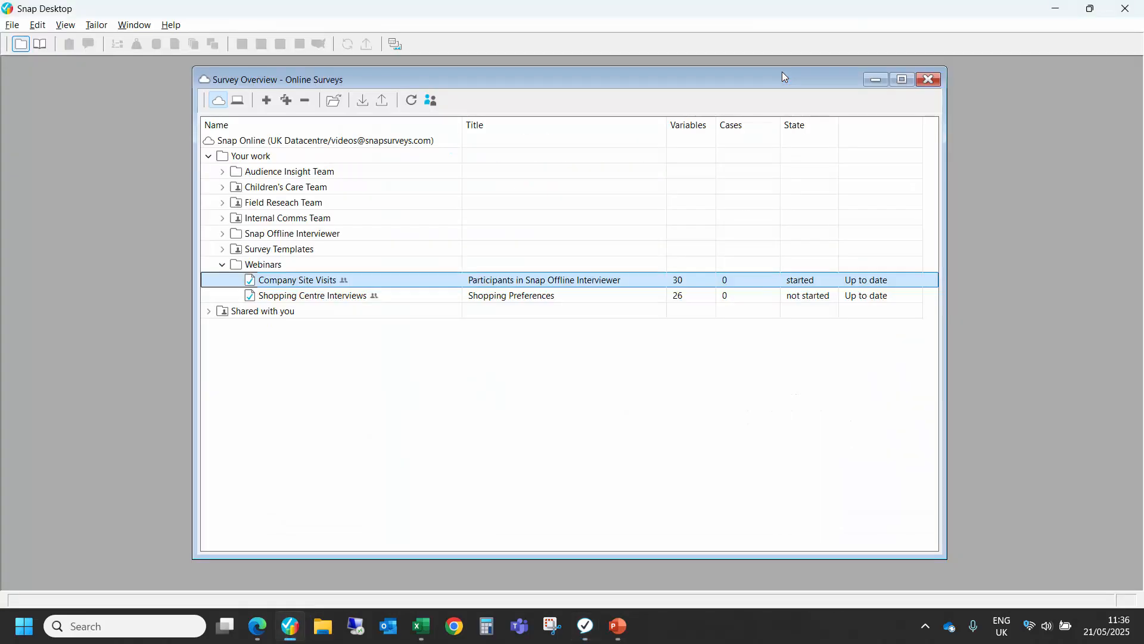
{"action": "double_click", "coordinate": [402, 281]}
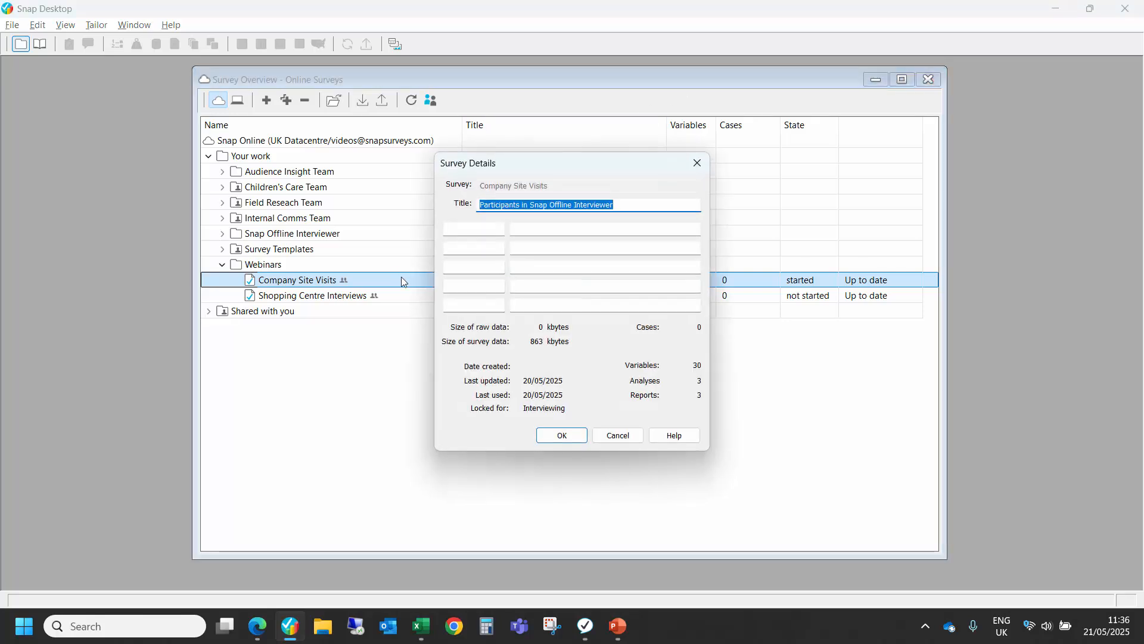
{"action": "left_click", "coordinate": [562, 436]}
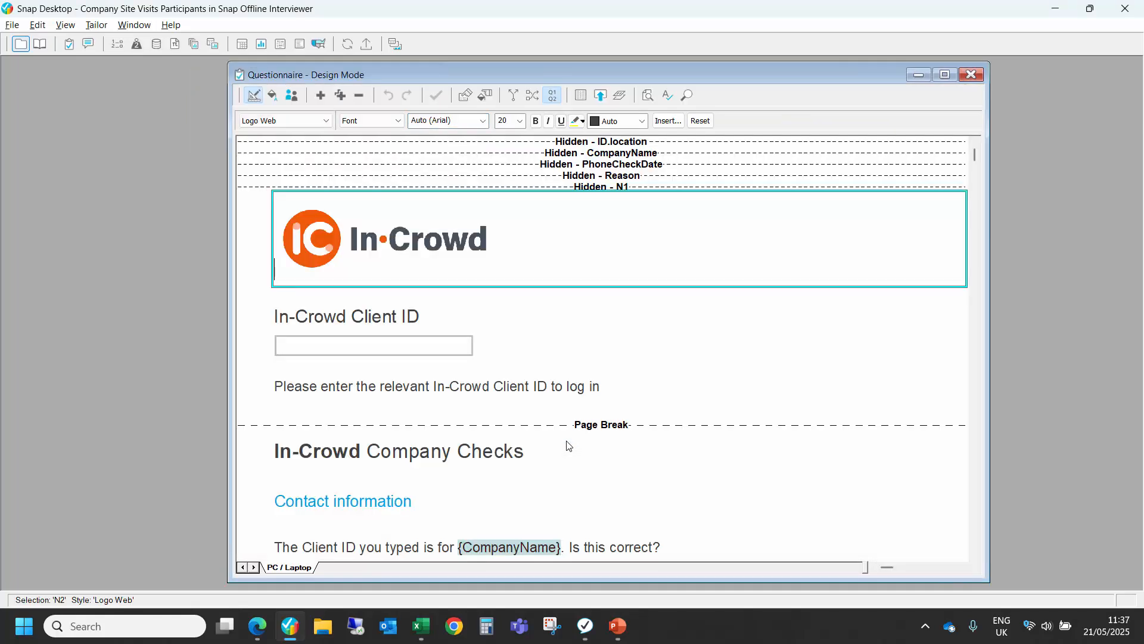
{"action": "scroll", "coordinate": [567, 446], "scroll_direction": "down", "scroll_amount": 3}
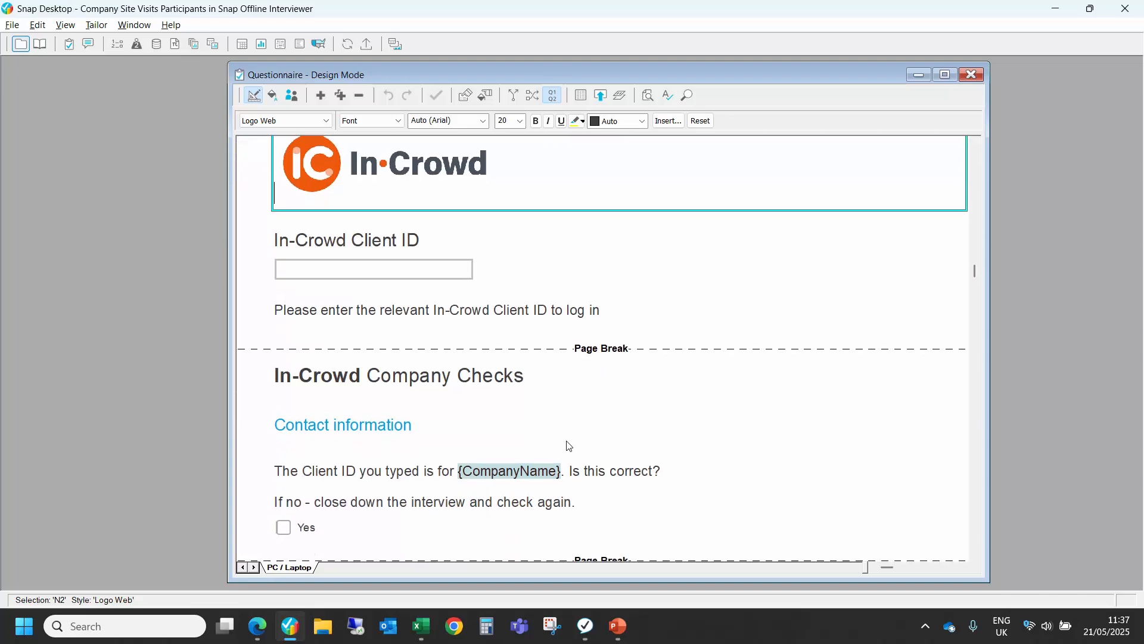
{"action": "scroll", "coordinate": [567, 446], "scroll_direction": "down", "scroll_amount": 5}
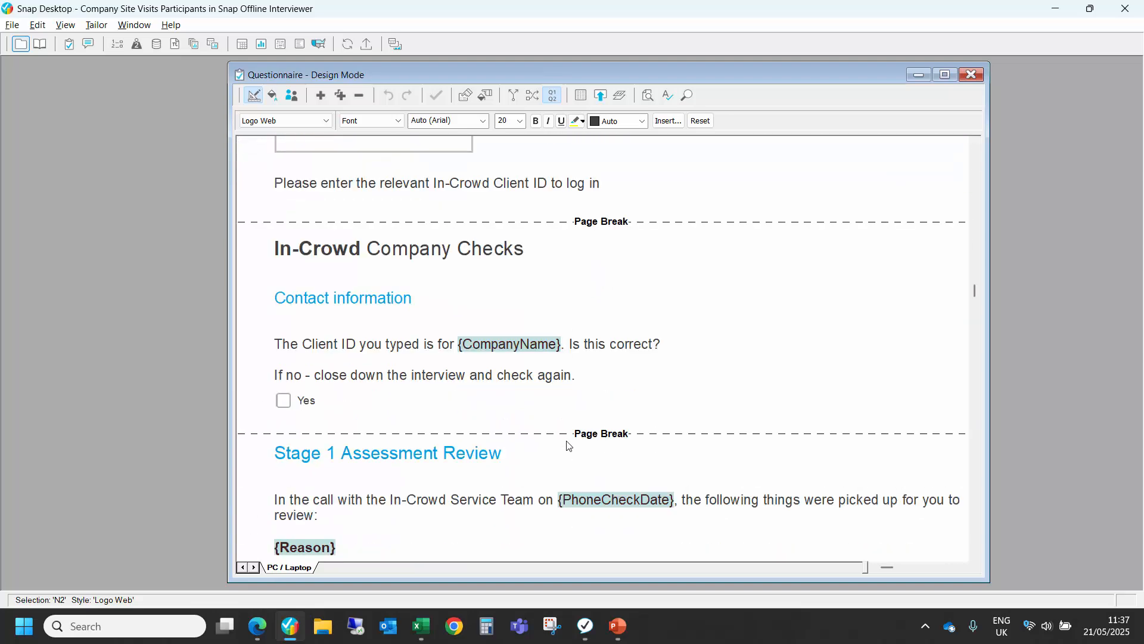
Step: Examine the rest of the Company Site Visits questionnaire, from the contact check to the interviewer-only follow-up visit section
{"action": "scroll", "coordinate": [567, 445], "scroll_direction": "down", "scroll_amount": 5}
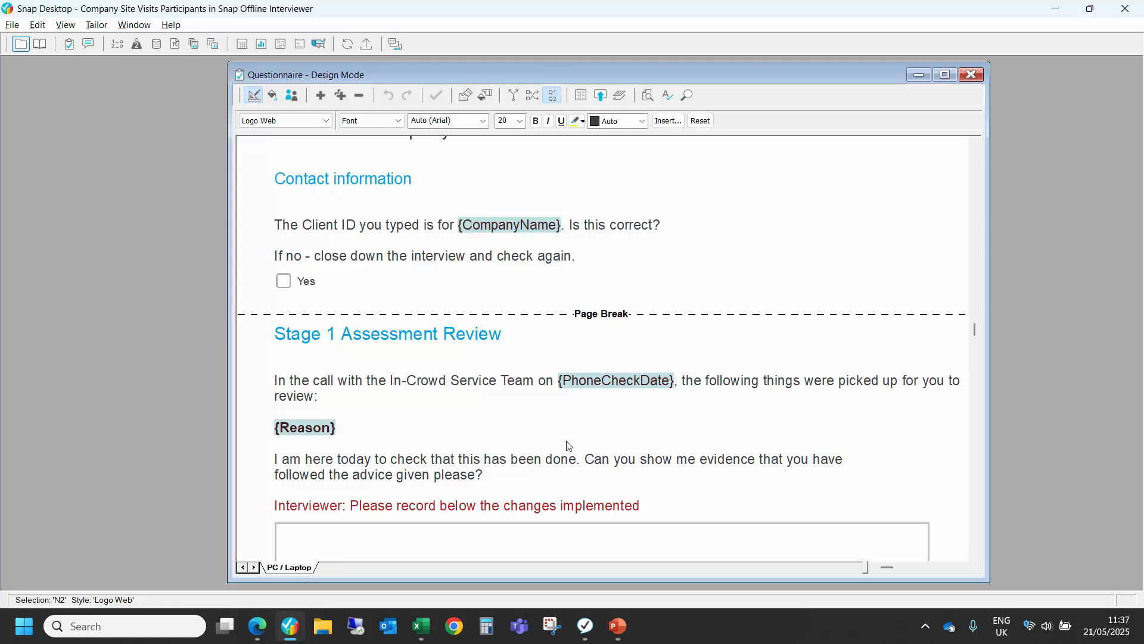
{"action": "scroll", "coordinate": [567, 445], "scroll_direction": "down", "scroll_amount": 6}
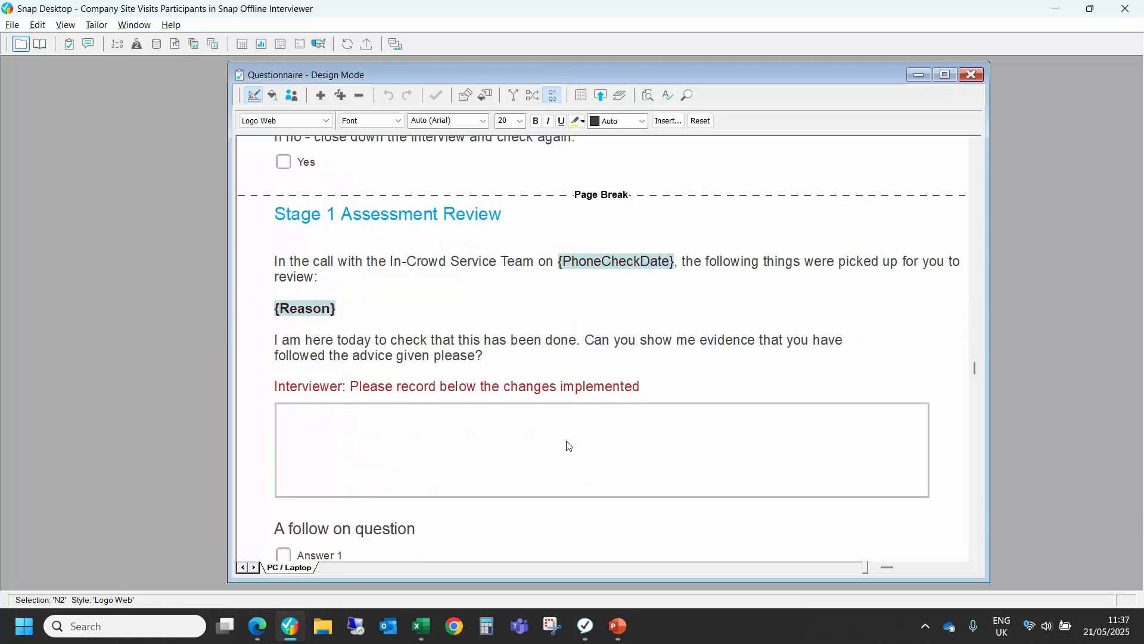
{"action": "scroll", "coordinate": [568, 445], "scroll_direction": "down", "scroll_amount": 1}
{"action": "scroll", "coordinate": [567, 446], "scroll_direction": "down", "scroll_amount": 5}
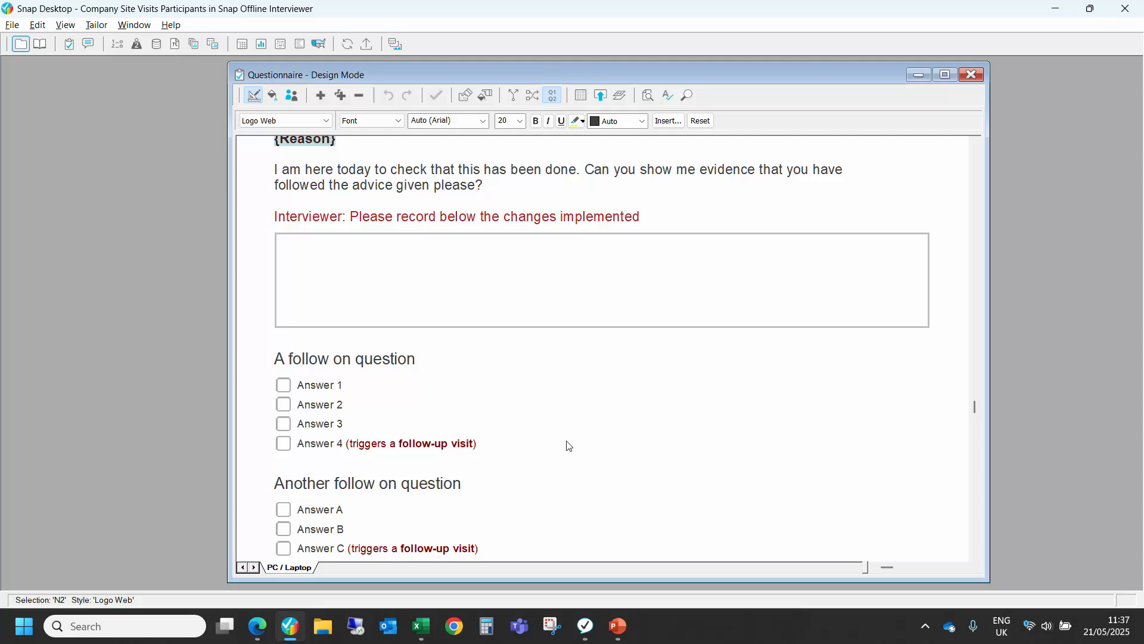
{"action": "scroll", "coordinate": [568, 446], "scroll_direction": "down", "scroll_amount": 5}
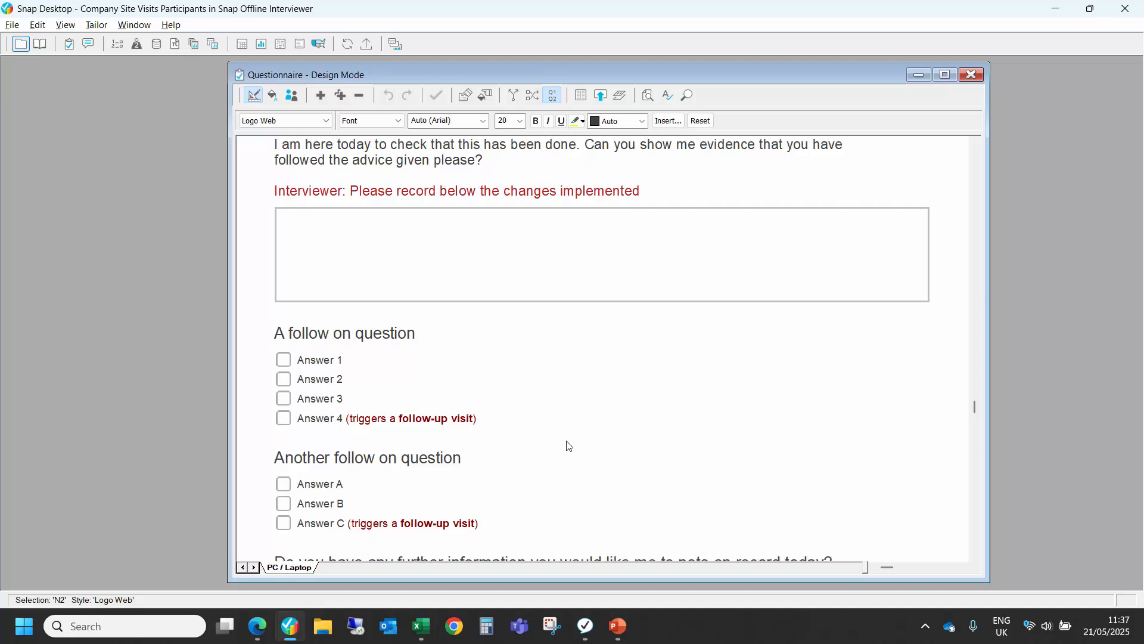
{"action": "scroll", "coordinate": [568, 444], "scroll_direction": "down", "scroll_amount": 2}
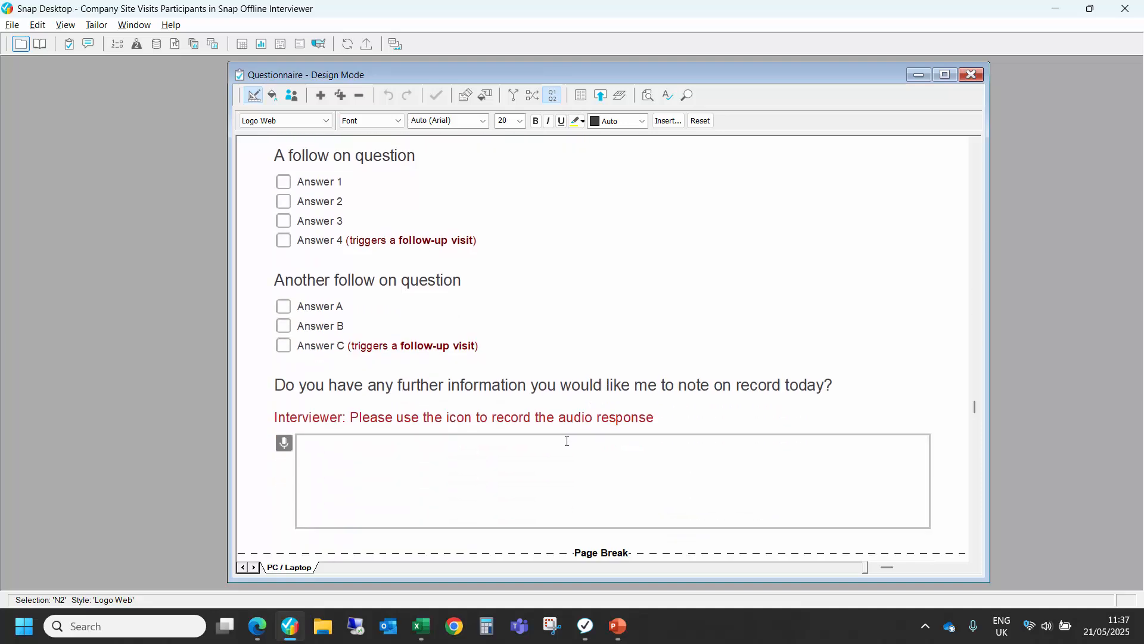
{"action": "scroll", "coordinate": [566, 441], "scroll_direction": "down", "scroll_amount": 8}
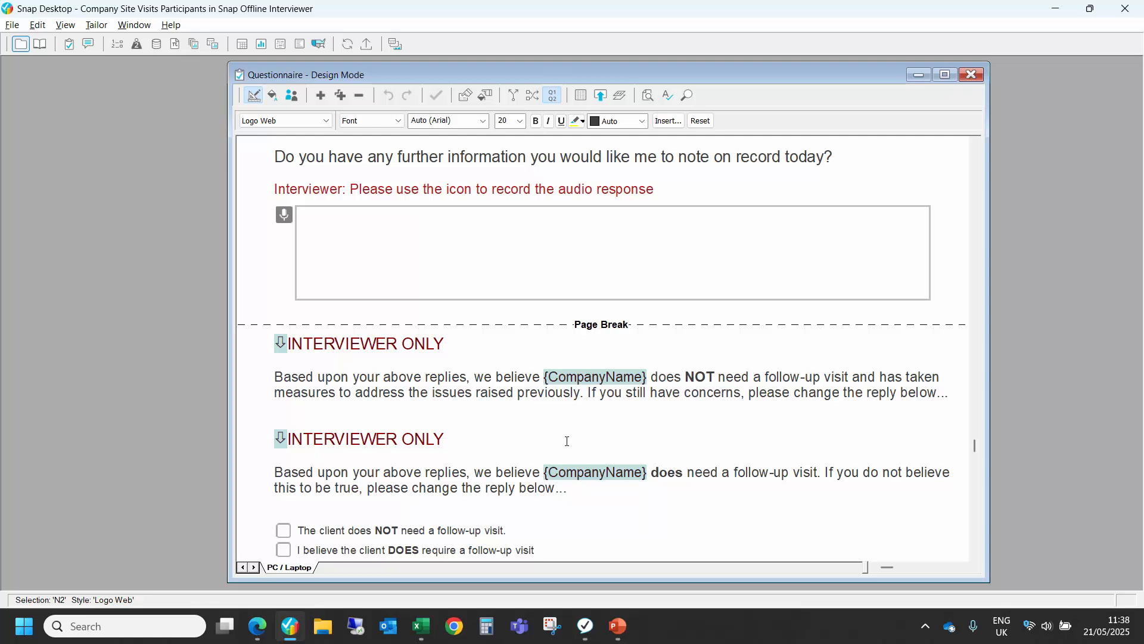
{"action": "scroll", "coordinate": [567, 444], "scroll_direction": "down", "scroll_amount": 2}
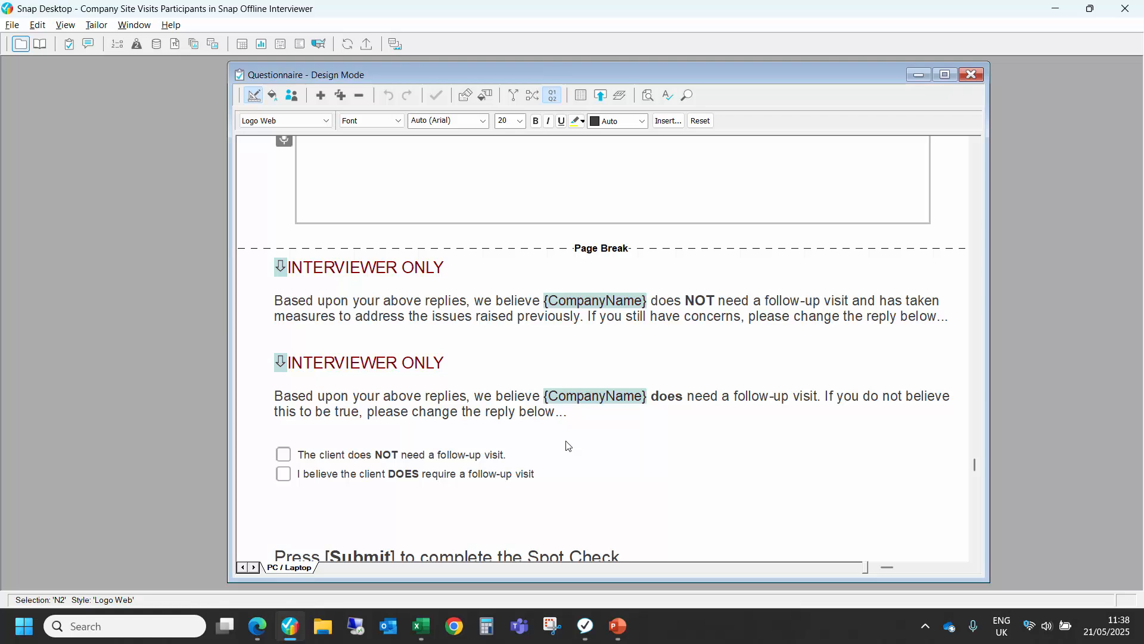
Step: Switch to the SOI Seeding workbook in Excel and examine which companies are assigned to each interviewer on the Company Info sheet
{"action": "key", "text": "alt+Tab"}
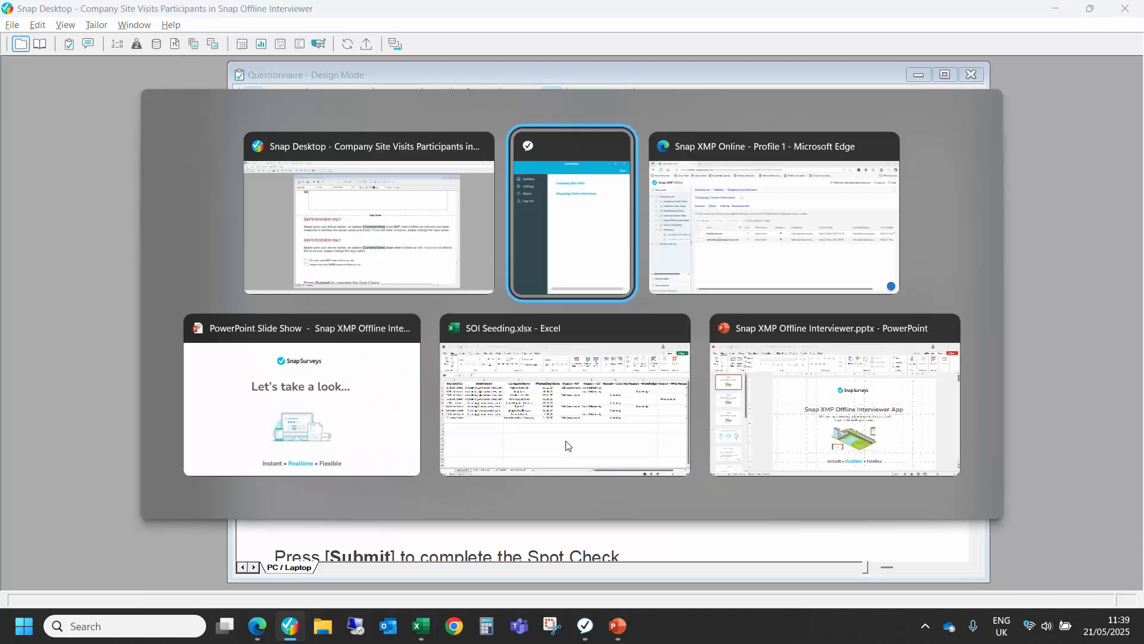
{"action": "key", "text": "alt+Tab"}
{"action": "key", "text": "alt+Tab"}
{"action": "key", "text": "alt+Tab"}
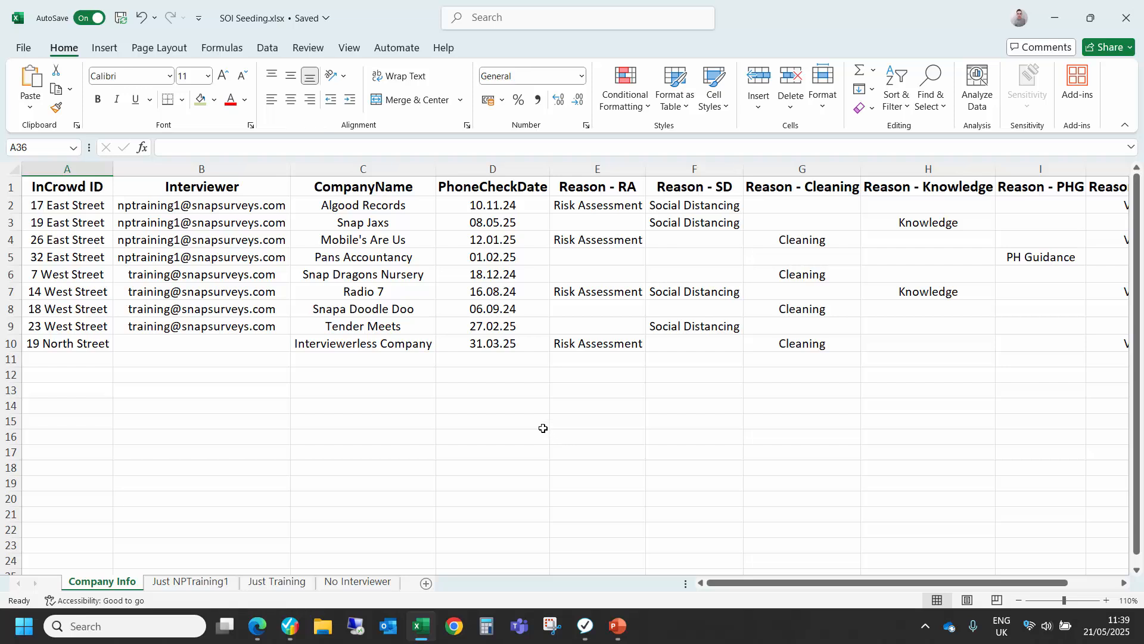
{"action": "left_click_drag", "start_coordinate": [262, 209], "coordinate": [244, 327]}
{"action": "left_click_drag", "start_coordinate": [352, 209], "coordinate": [383, 339]}
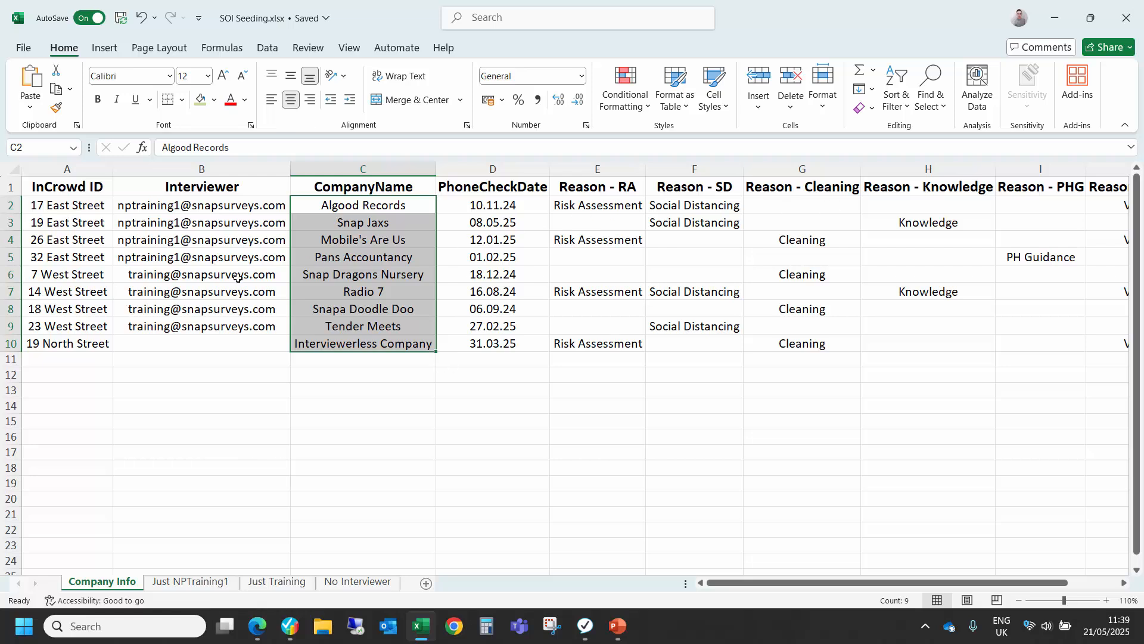
{"action": "left_click_drag", "start_coordinate": [238, 275], "coordinate": [238, 328]}
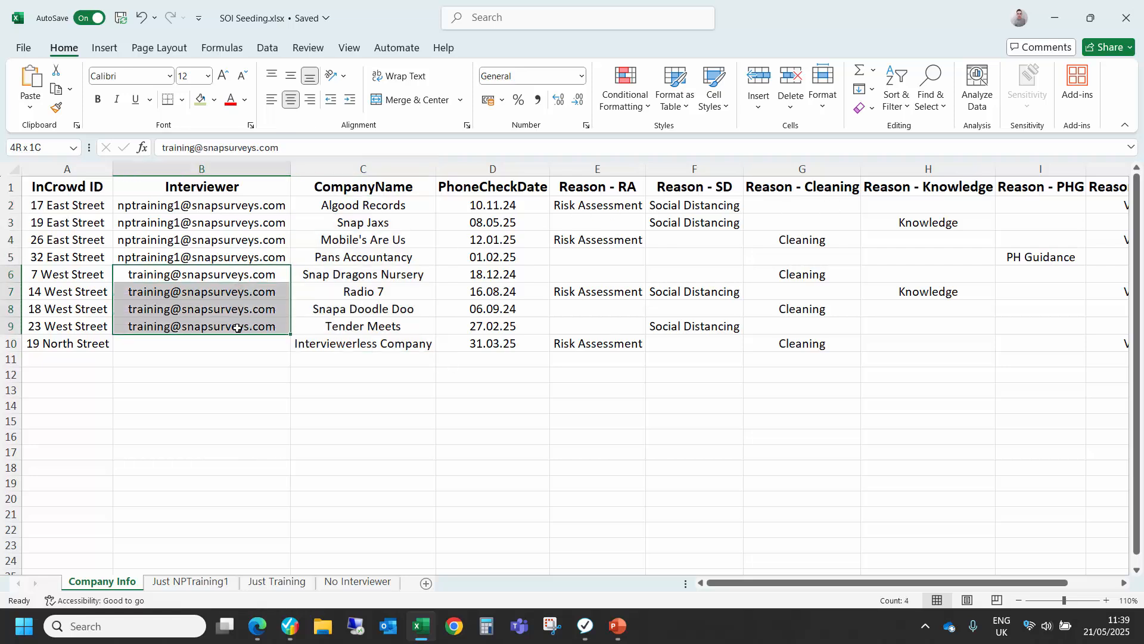
{"action": "left_click", "coordinate": [241, 207], "text": "ctrl"}
{"action": "left_click_drag", "start_coordinate": [242, 207], "coordinate": [237, 258]}
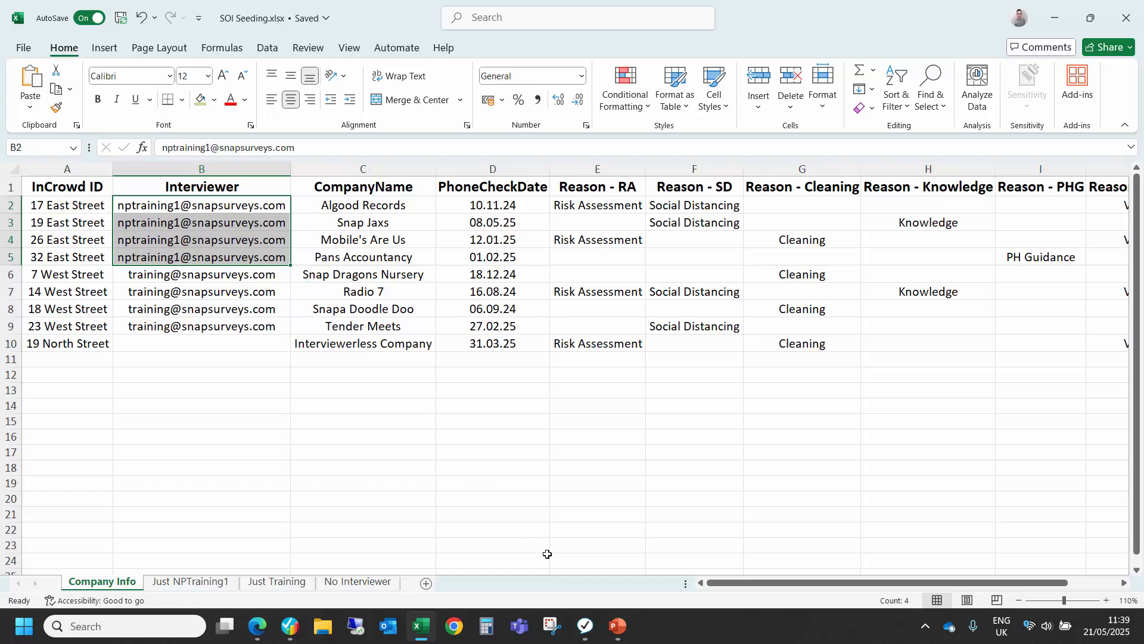
Step: Switch to the Interviewer app, open the Company Site Visits survey and enter the In-Crowd Client ID for Algood Records
{"action": "left_click", "coordinate": [583, 626]}
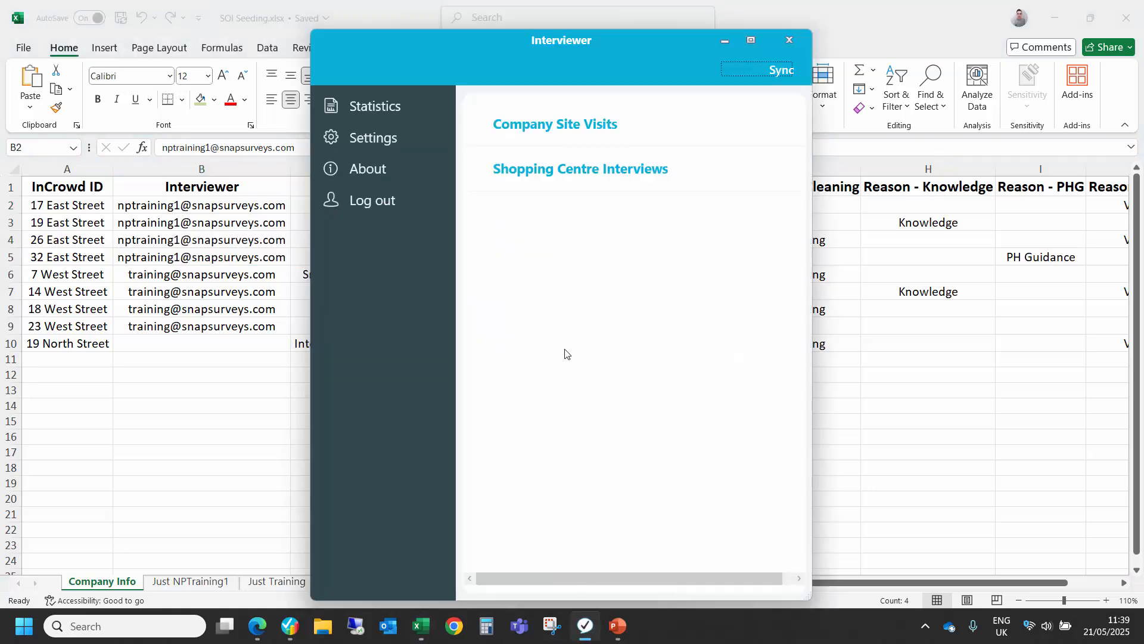
{"action": "left_click", "coordinate": [533, 130]}
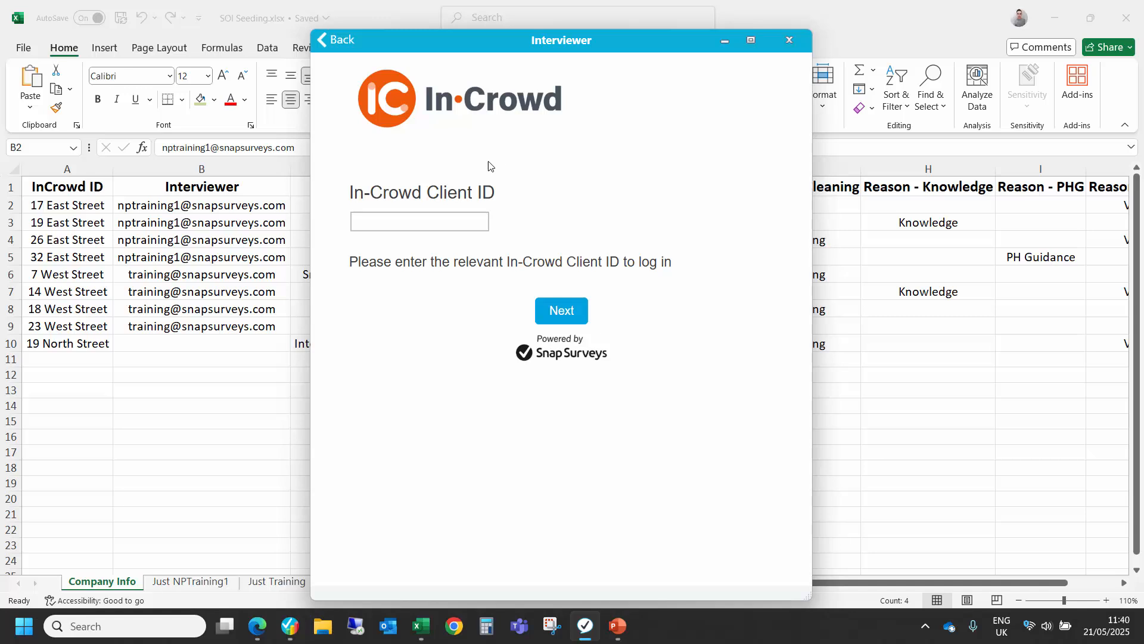
{"action": "left_click", "coordinate": [439, 218]}
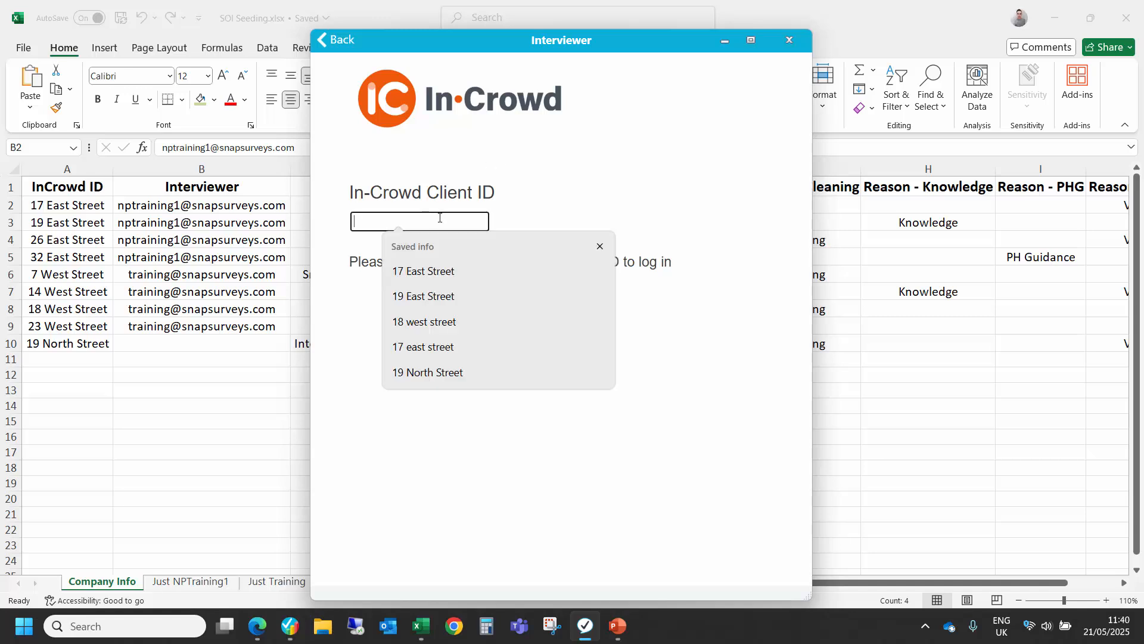
{"action": "left_click", "coordinate": [444, 270]}
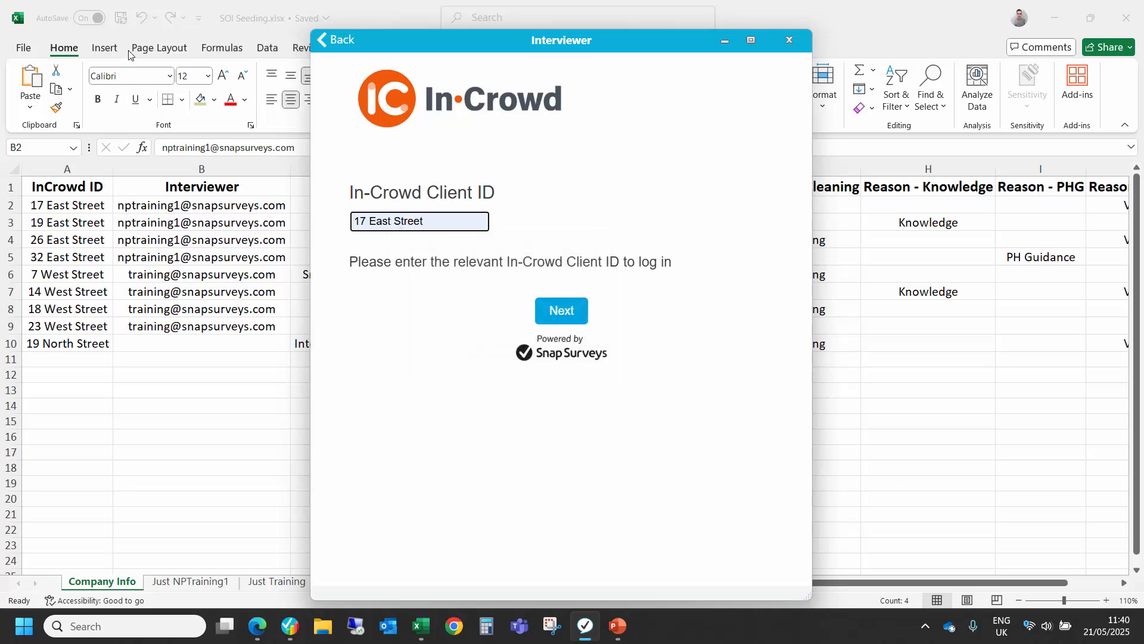
Step: Check the entered client ID against the Algood Records row in the SOI Seeding workbook, and return to the Interviewer app
{"action": "left_click", "coordinate": [95, 208]}
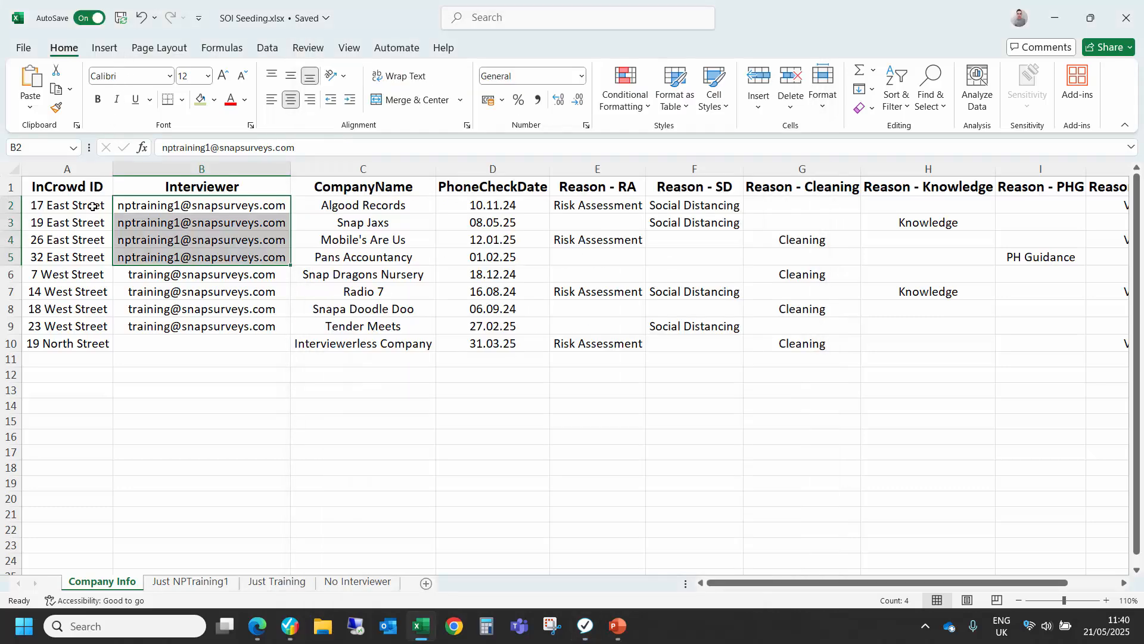
{"action": "left_click", "coordinate": [91, 208]}
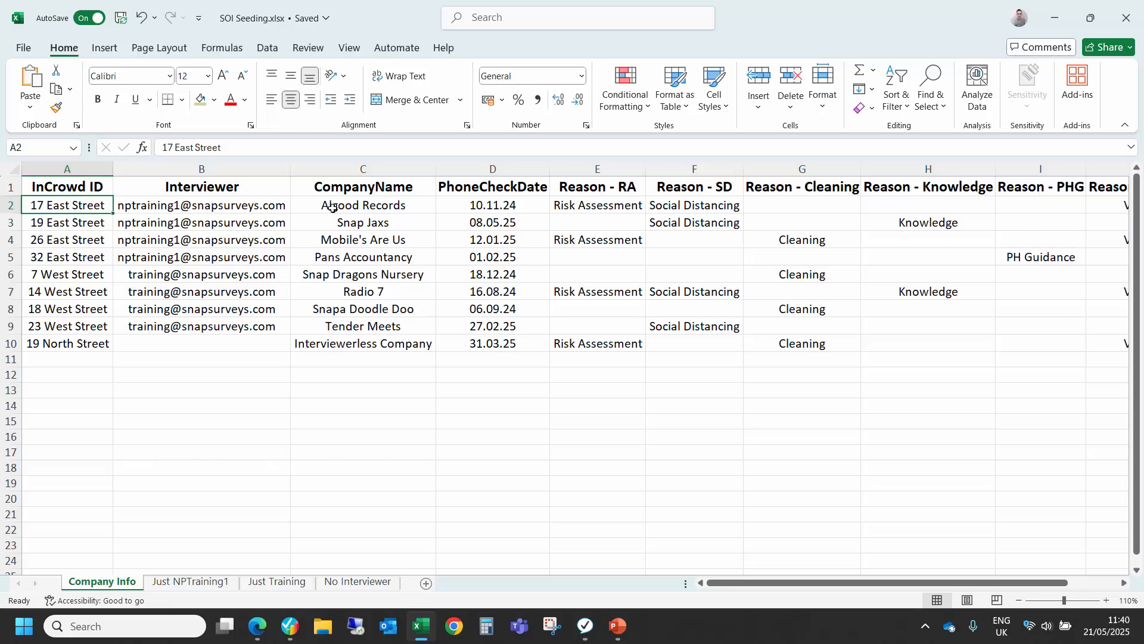
{"action": "key", "text": "alt+Tab"}
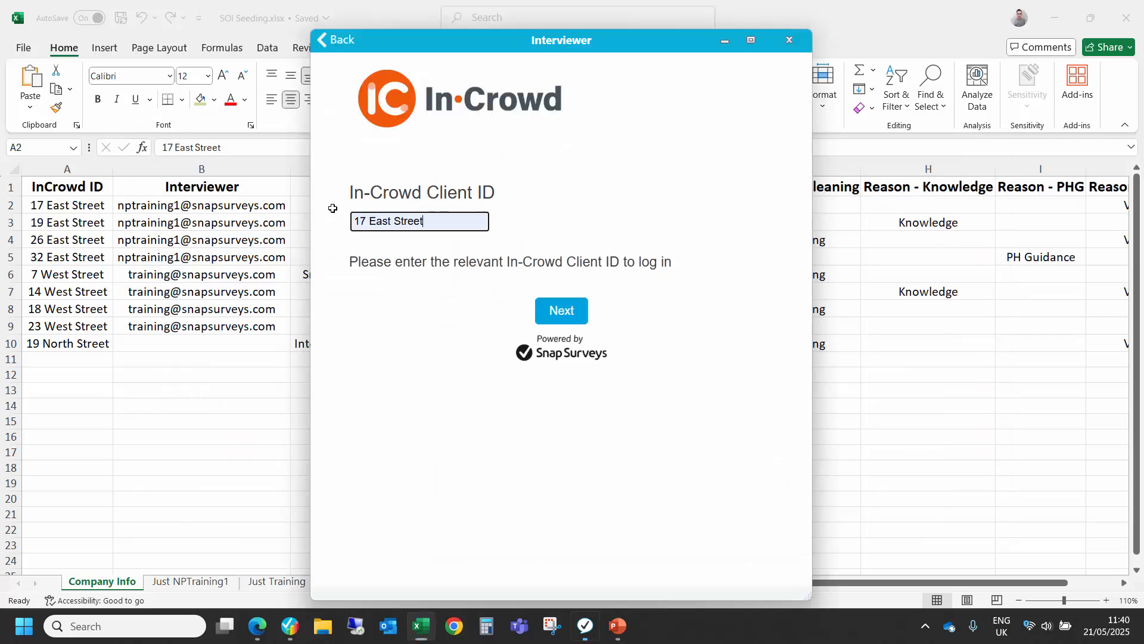
Step: Log in with the entered client ID and confirm with Yes that it is for Algood Records
{"action": "left_click", "coordinate": [574, 312]}
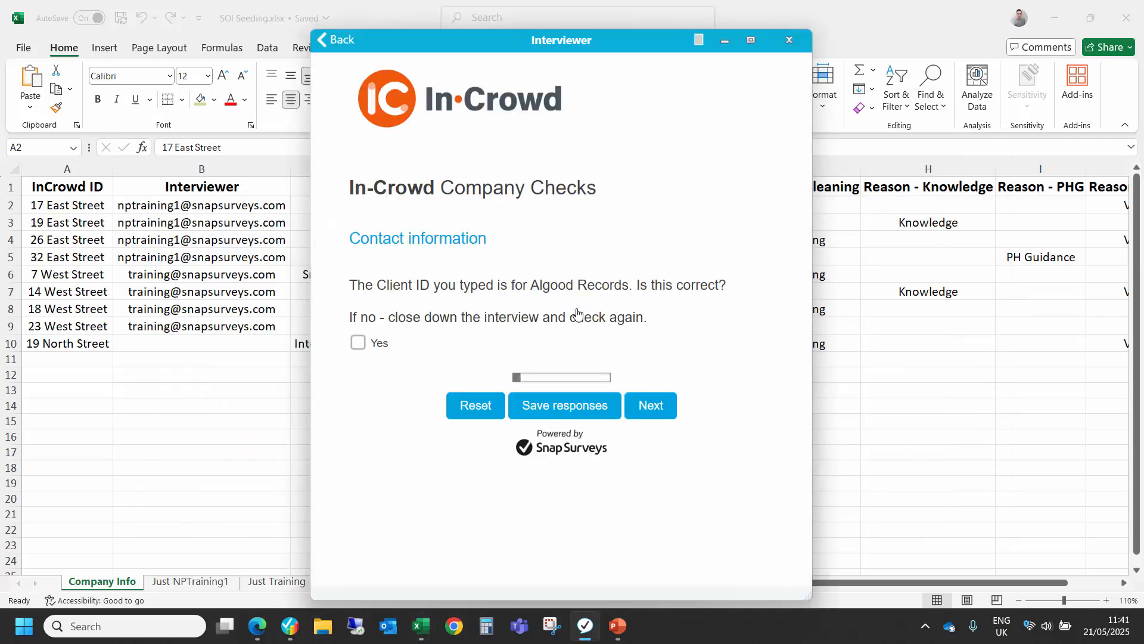
{"action": "left_click_drag", "start_coordinate": [531, 285], "coordinate": [629, 290]}
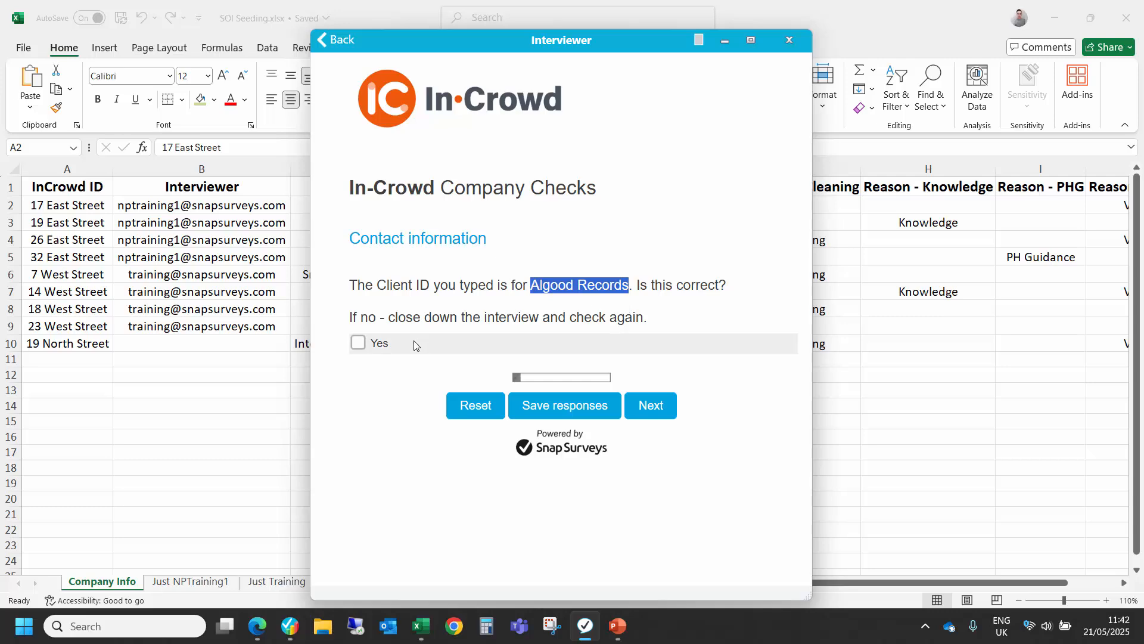
{"action": "left_click", "coordinate": [358, 342]}
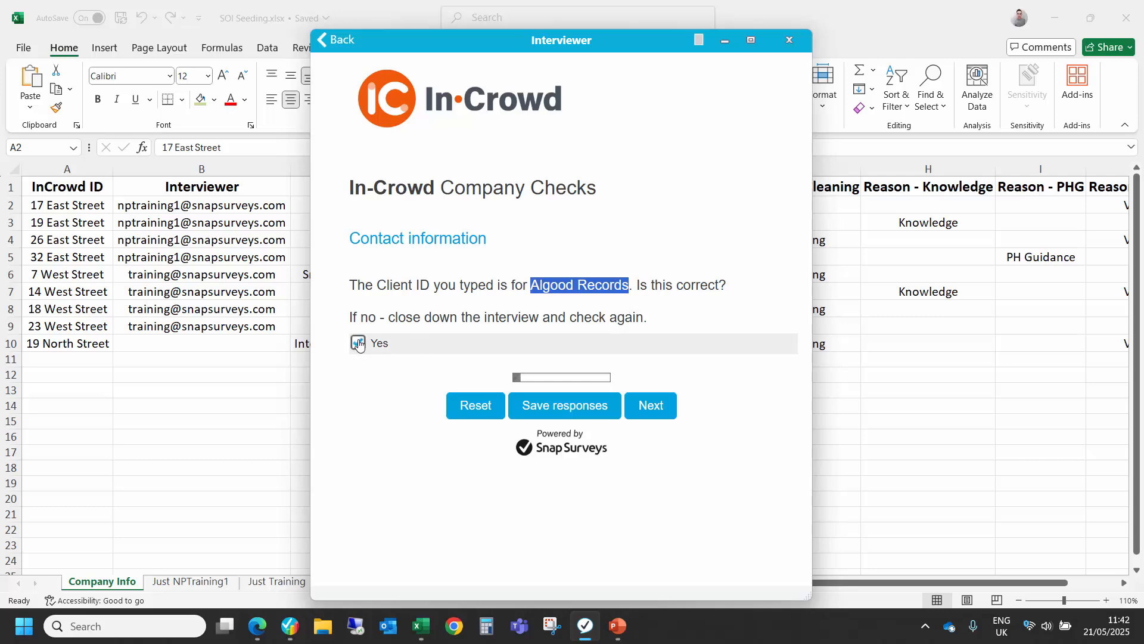
{"action": "left_click", "coordinate": [642, 406]}
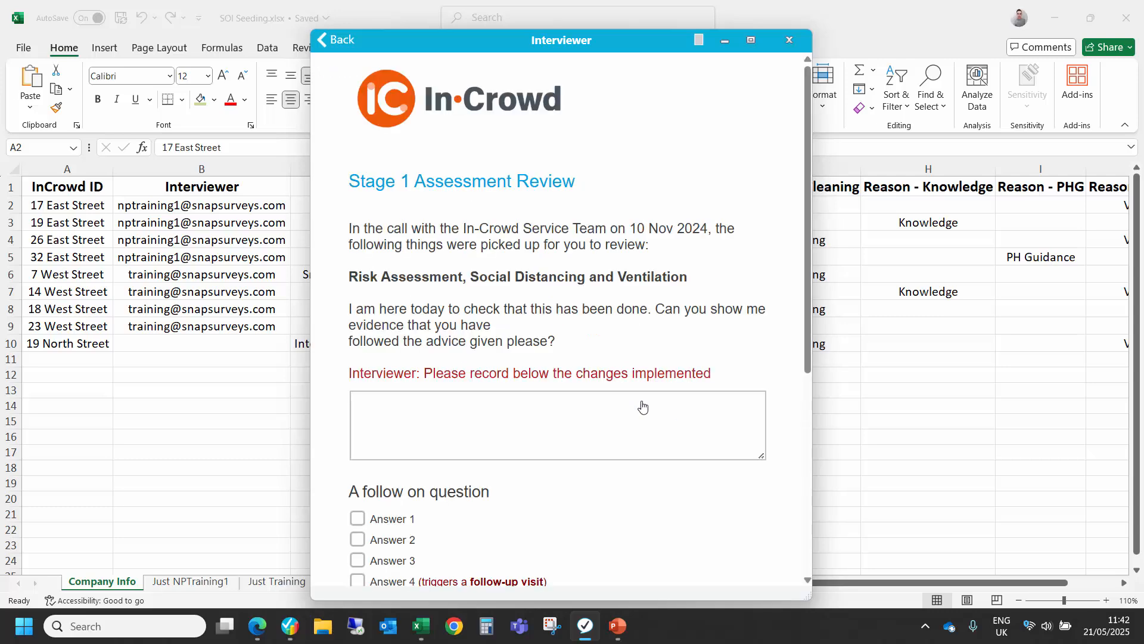
Step: Review the Stage 1 Assessment reasons, record Answer 1 and Answer B for the follow-on questions, and continue to the final page
{"action": "scroll", "coordinate": [642, 406], "scroll_direction": "down", "scroll_amount": 2}
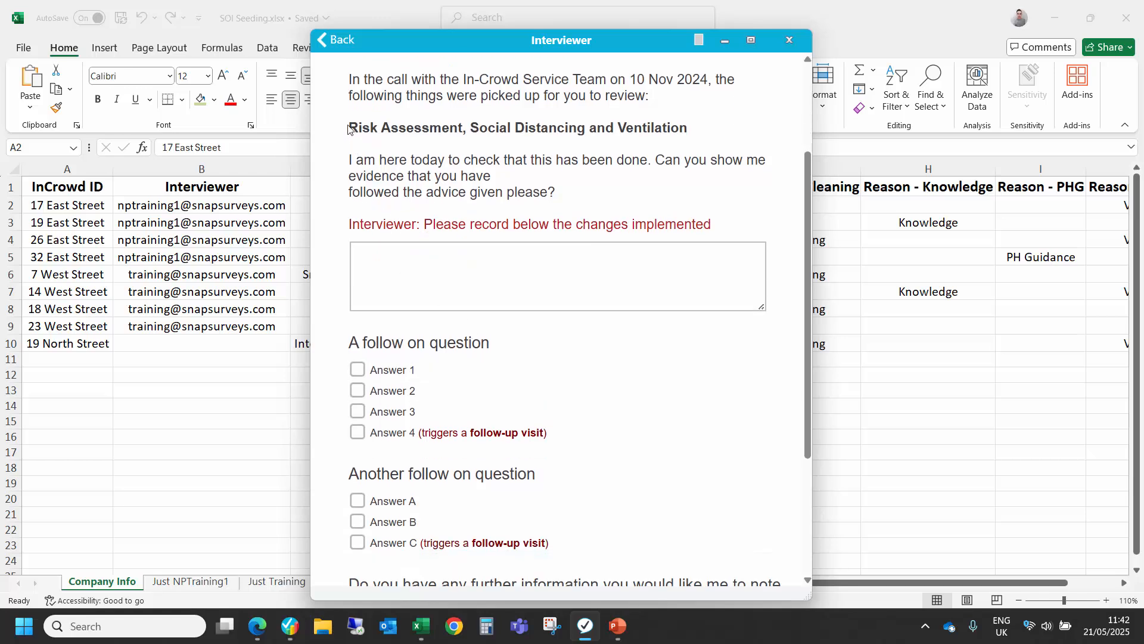
{"action": "left_click_drag", "start_coordinate": [349, 128], "coordinate": [703, 132]}
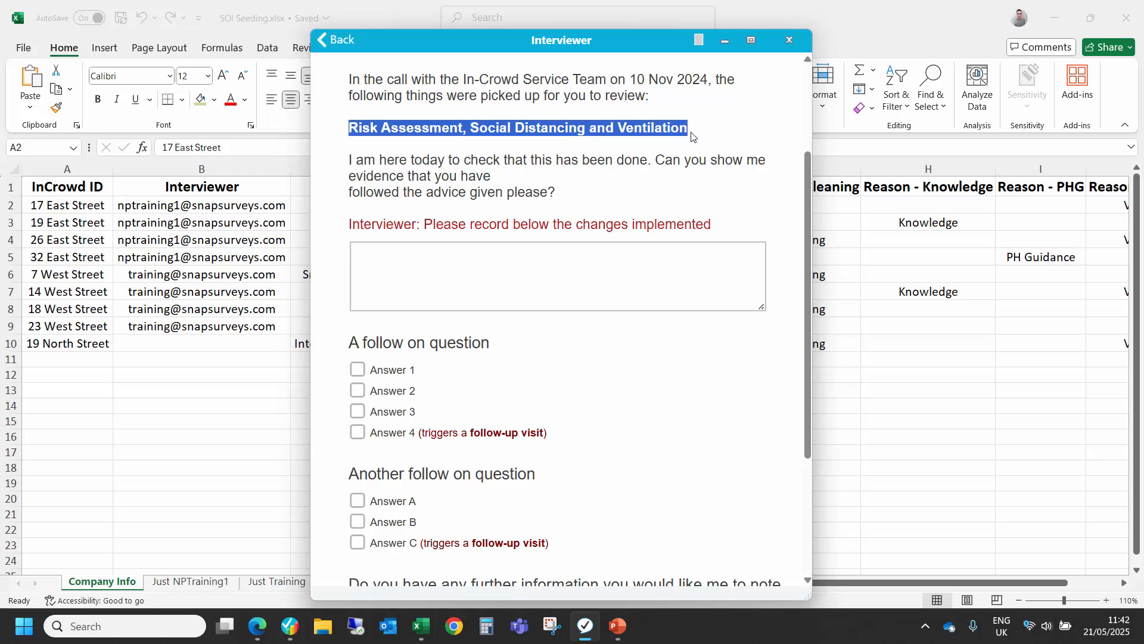
{"action": "key", "text": "Tab"}
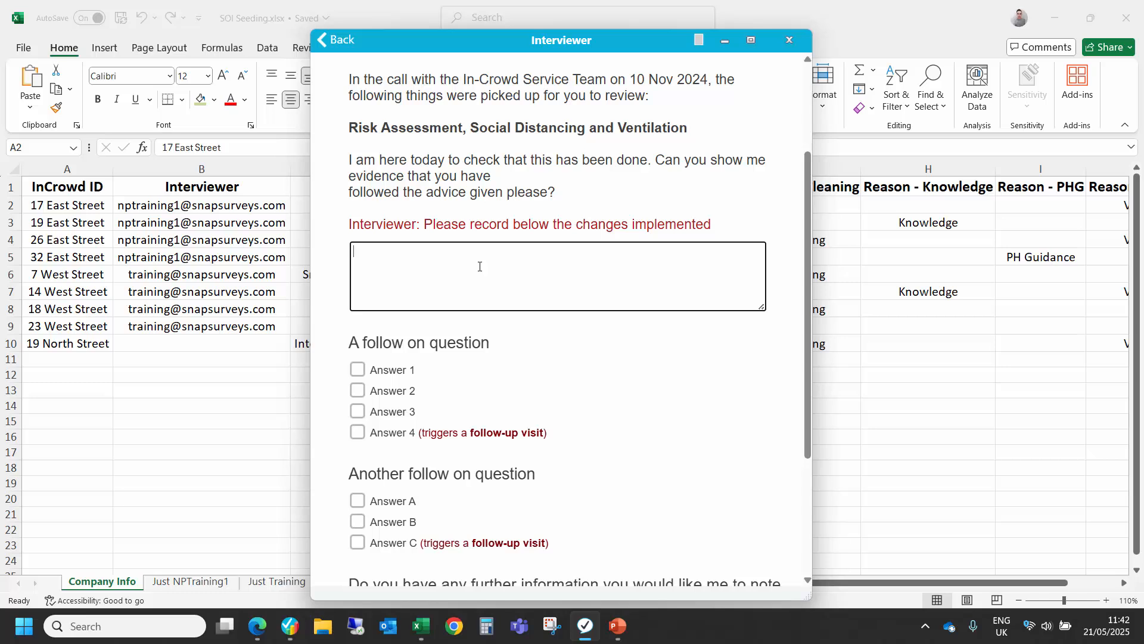
{"action": "scroll", "coordinate": [457, 283], "scroll_direction": "down", "scroll_amount": 3}
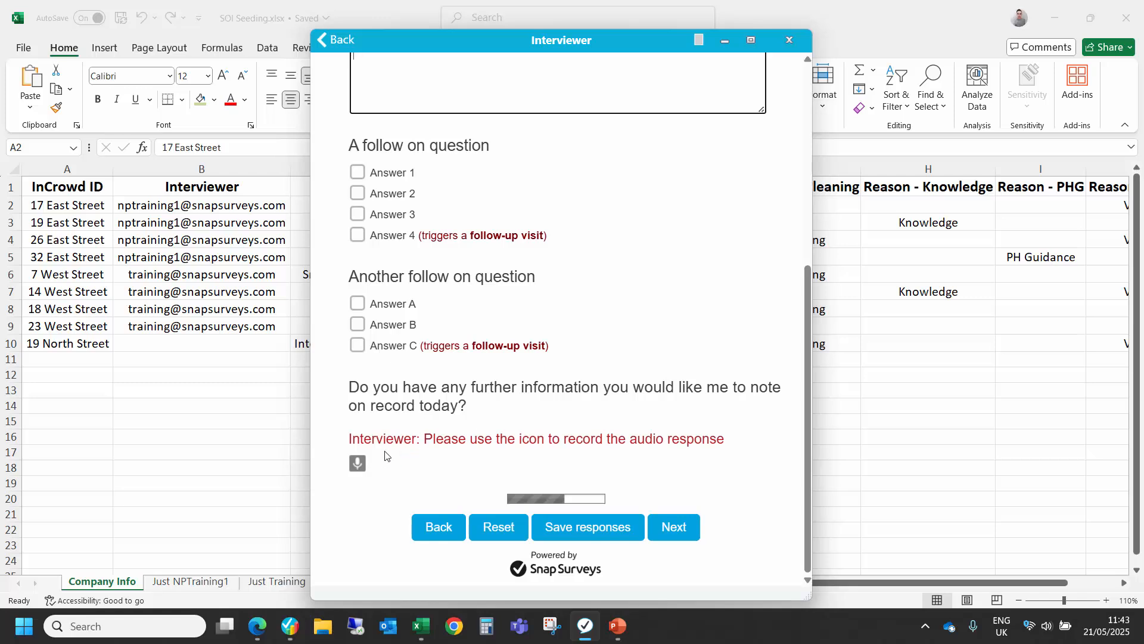
{"action": "left_click", "coordinate": [358, 174]}
{"action": "left_click", "coordinate": [358, 327]}
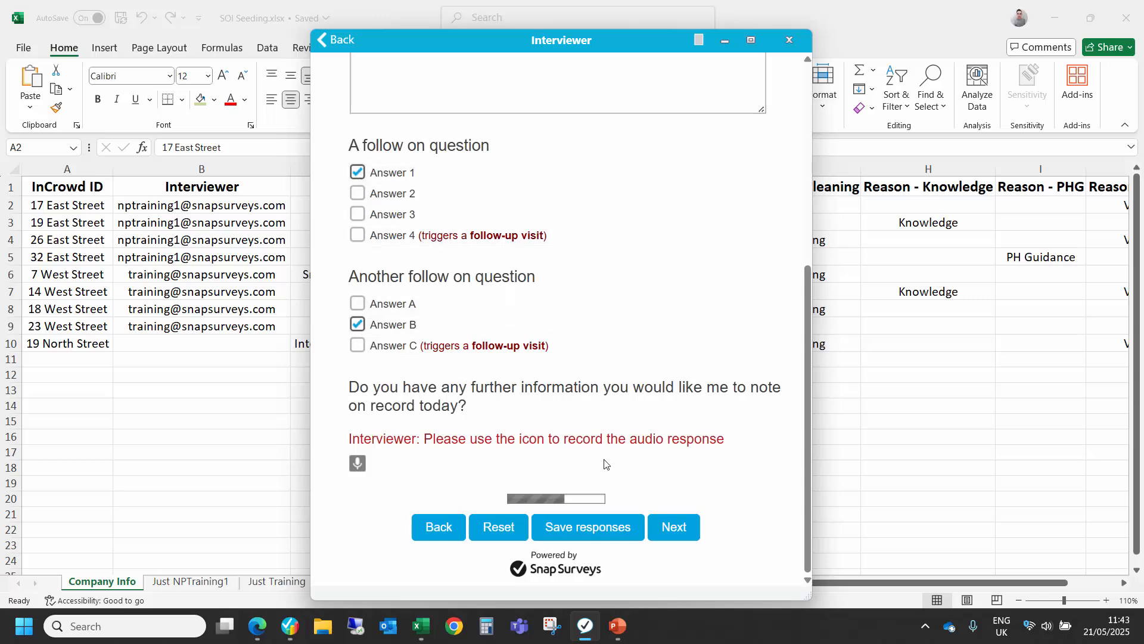
{"action": "left_click", "coordinate": [673, 527]}
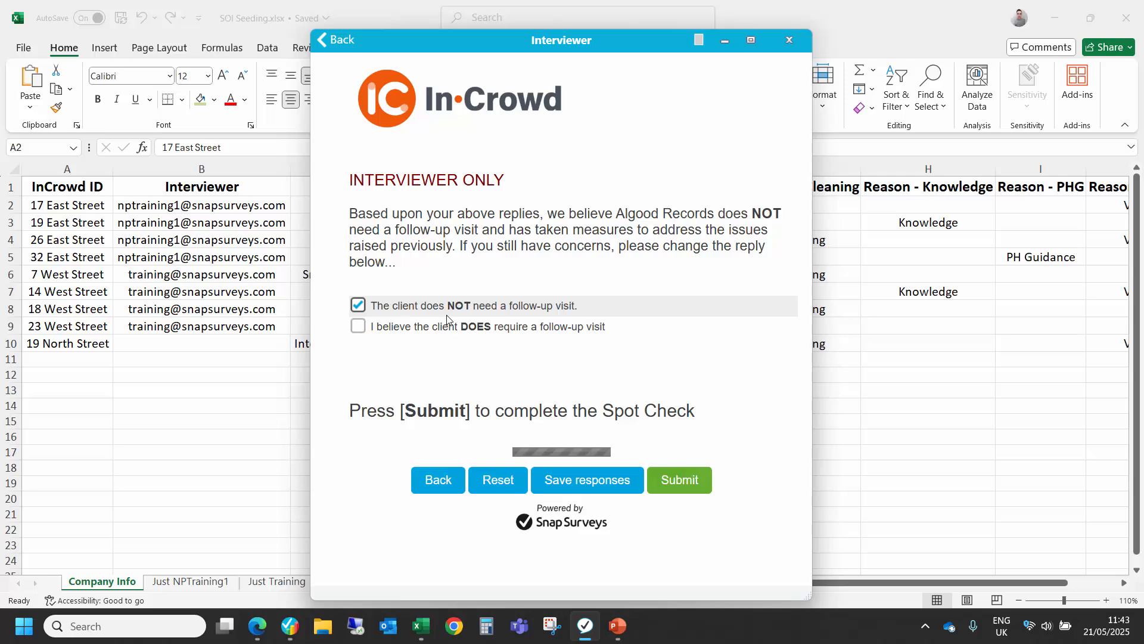
Step: Go back and change the first follow-on question to Answer 4, and keep the final reply that the client does require a follow-up visit
{"action": "left_click", "coordinate": [449, 479]}
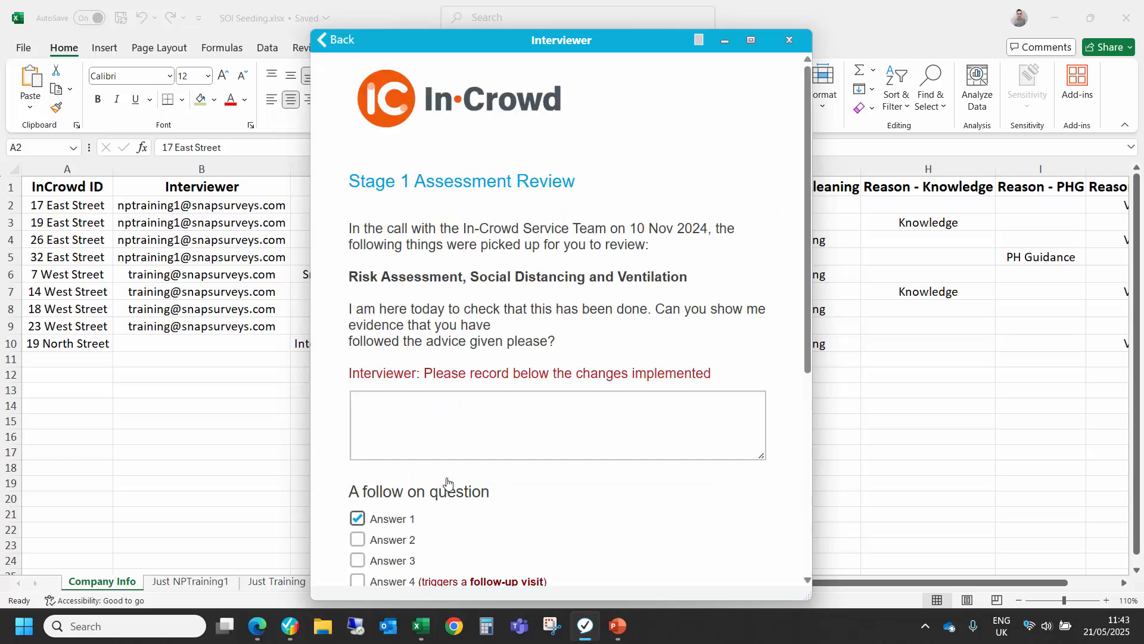
{"action": "scroll", "coordinate": [444, 471], "scroll_direction": "down", "scroll_amount": 3}
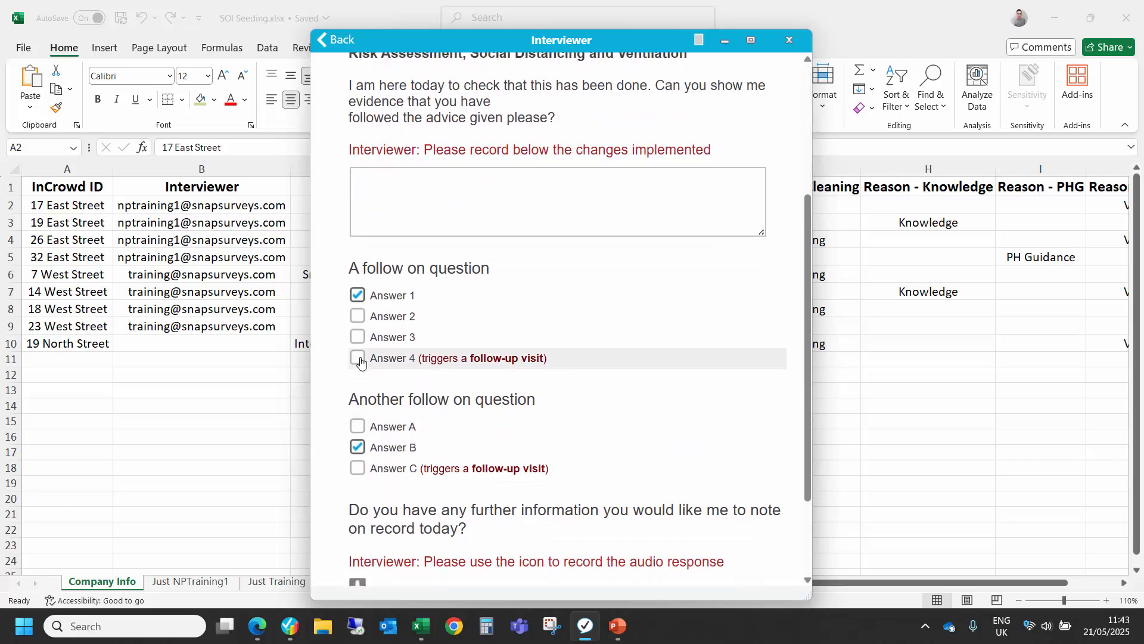
{"action": "left_click", "coordinate": [358, 358]}
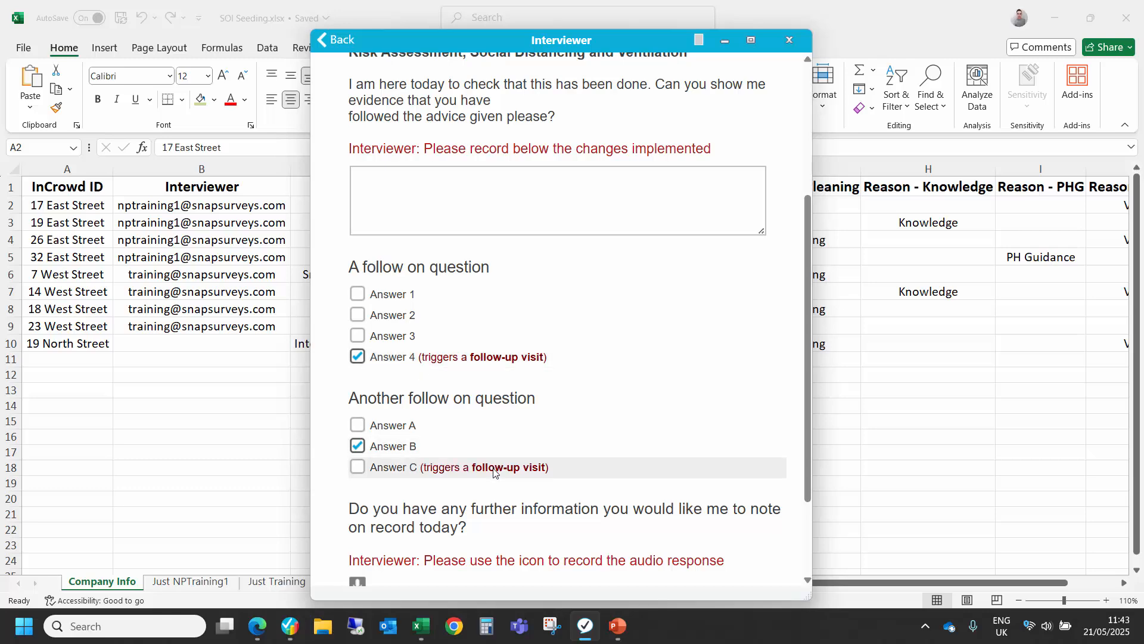
{"action": "scroll", "coordinate": [497, 474], "scroll_direction": "down", "scroll_amount": 2}
{"action": "left_click", "coordinate": [676, 528]}
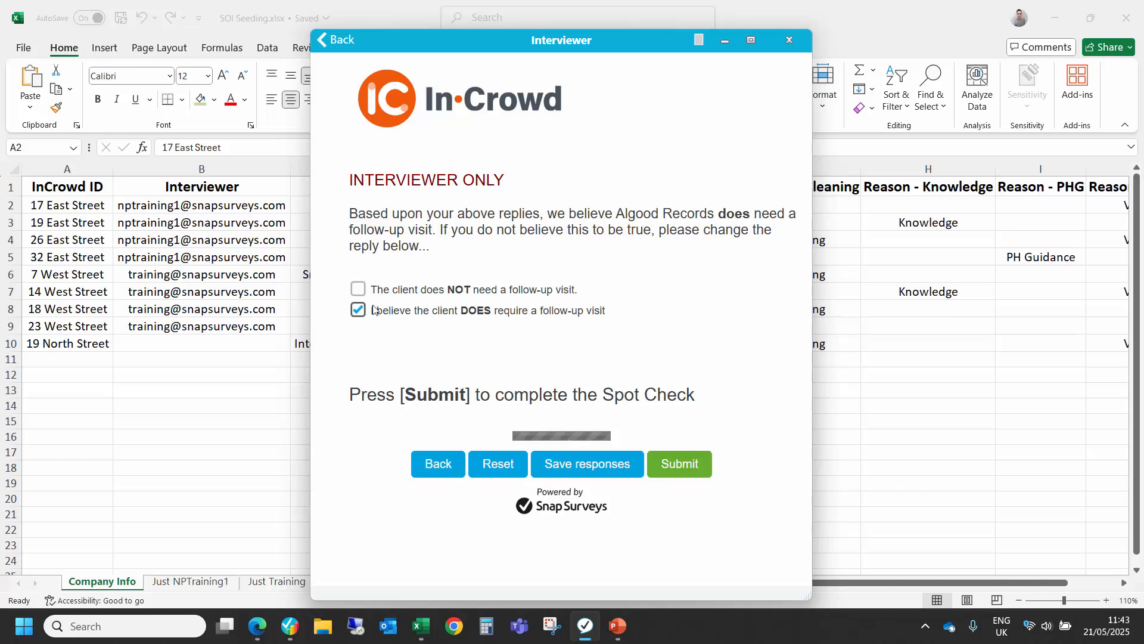
{"action": "left_click", "coordinate": [358, 292]}
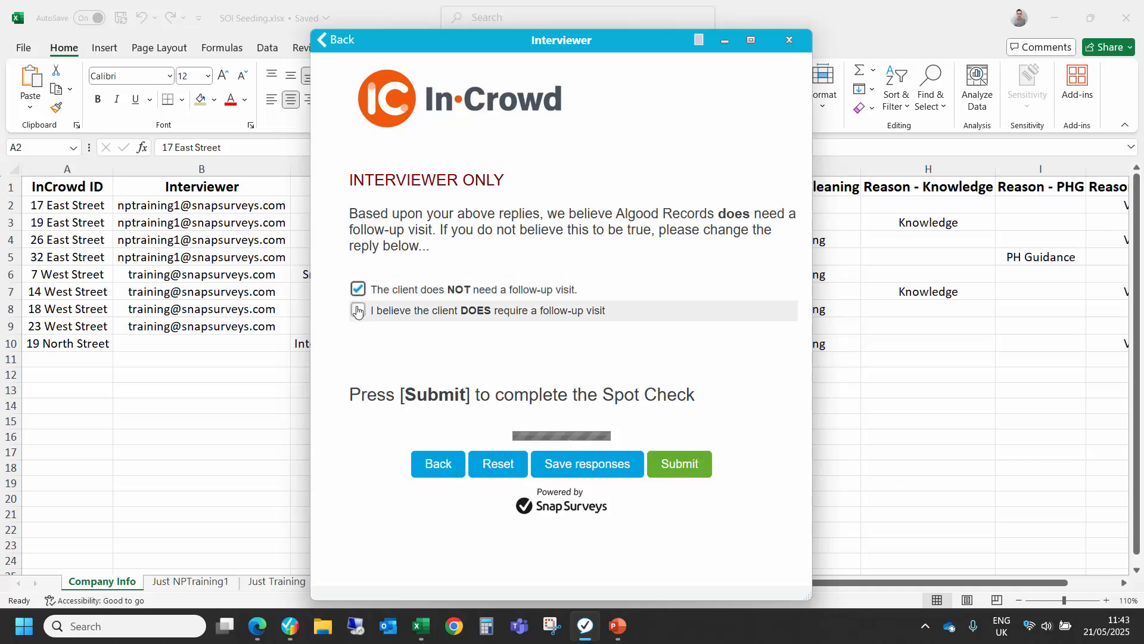
{"action": "left_click", "coordinate": [358, 310]}
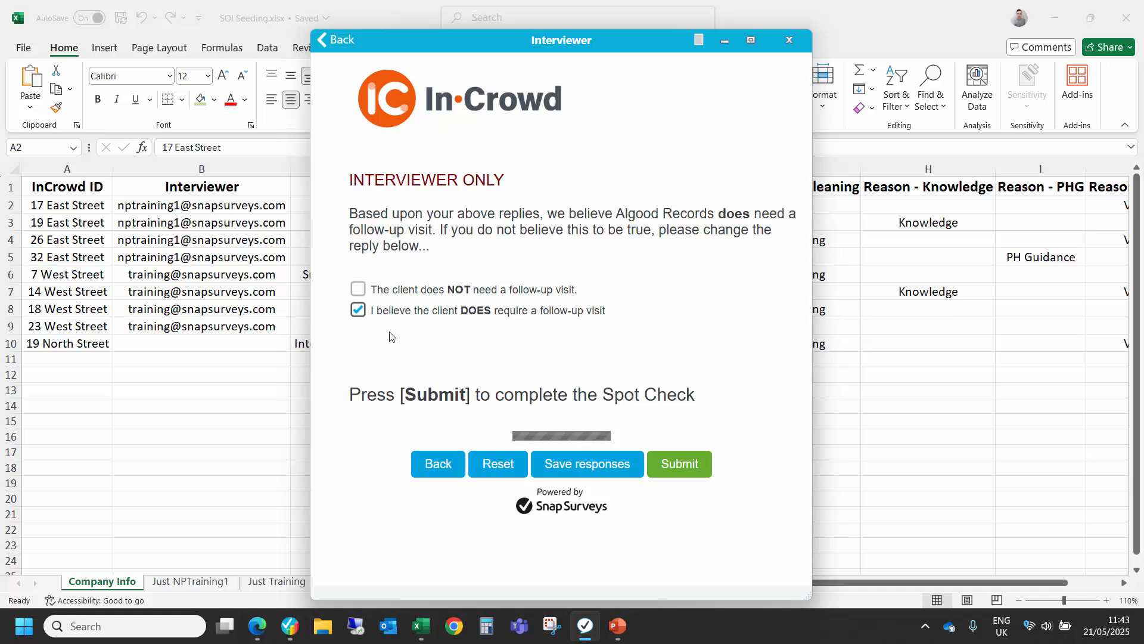
Step: Submit the Algood Records response and log in to a new interview with the Snap Jaxs client ID
{"action": "left_click", "coordinate": [669, 464]}
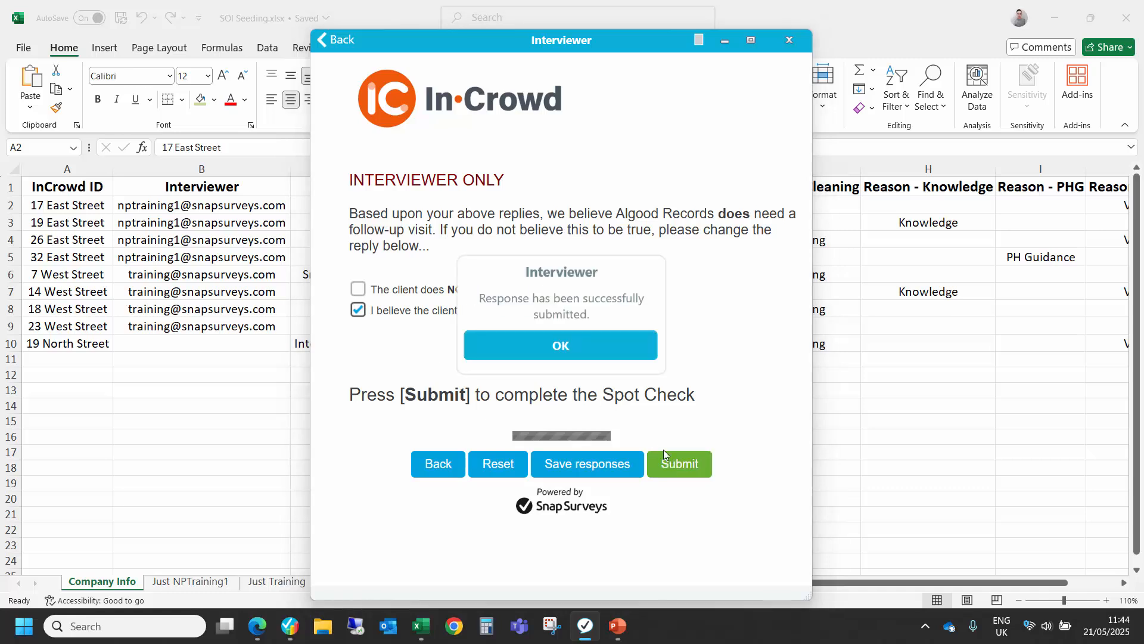
{"action": "left_click", "coordinate": [558, 350]}
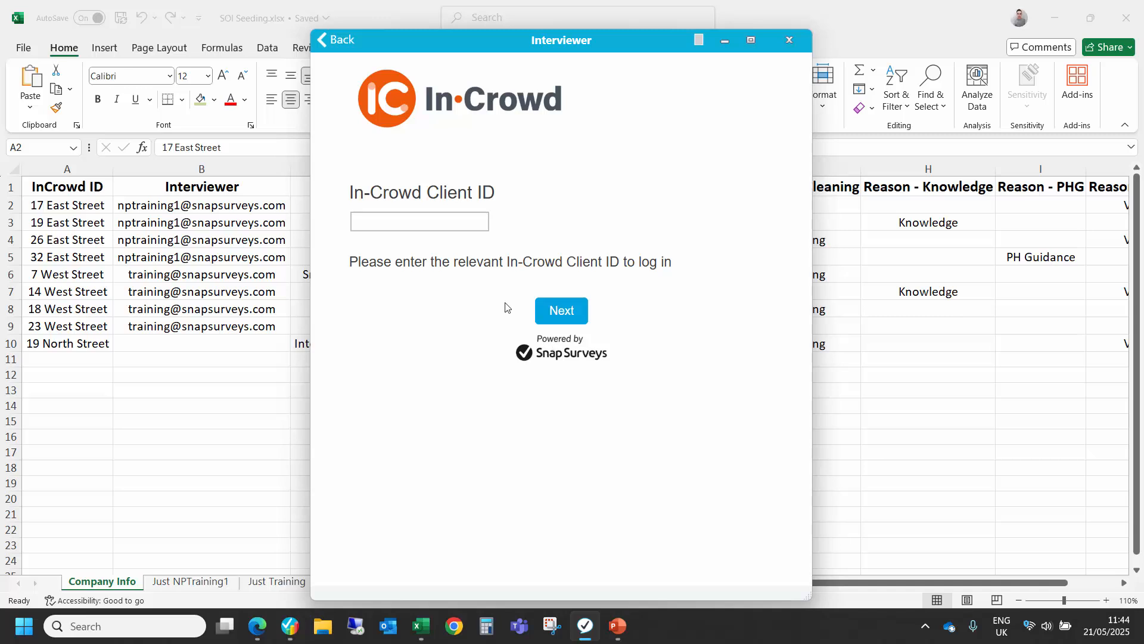
{"action": "left_click", "coordinate": [435, 222]}
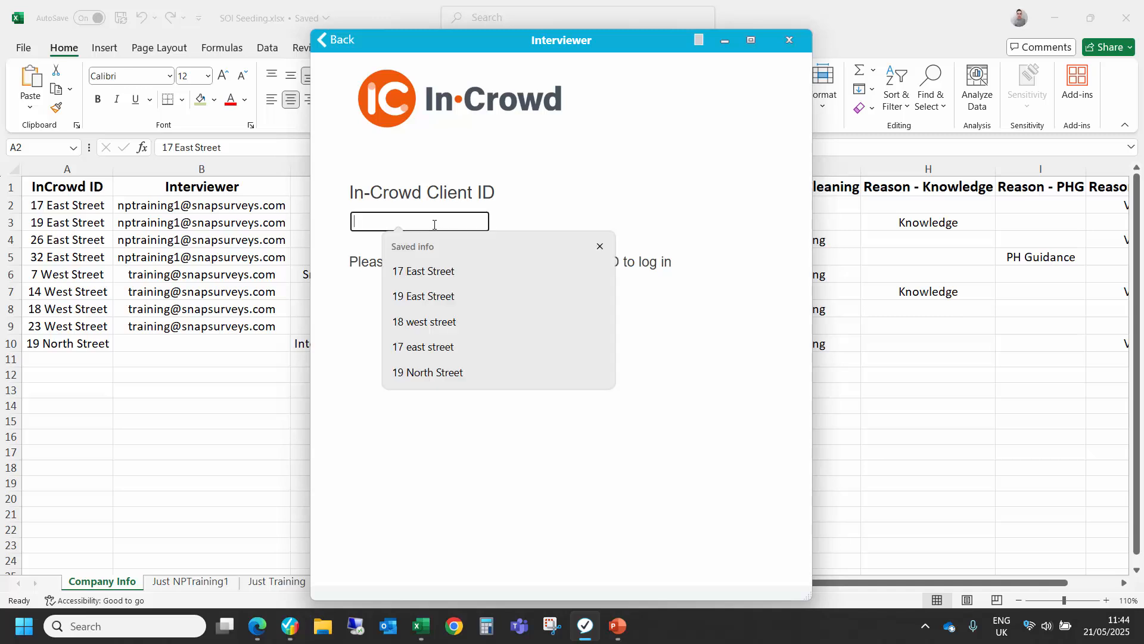
{"action": "left_click", "coordinate": [420, 296]}
{"action": "left_click", "coordinate": [562, 311]}
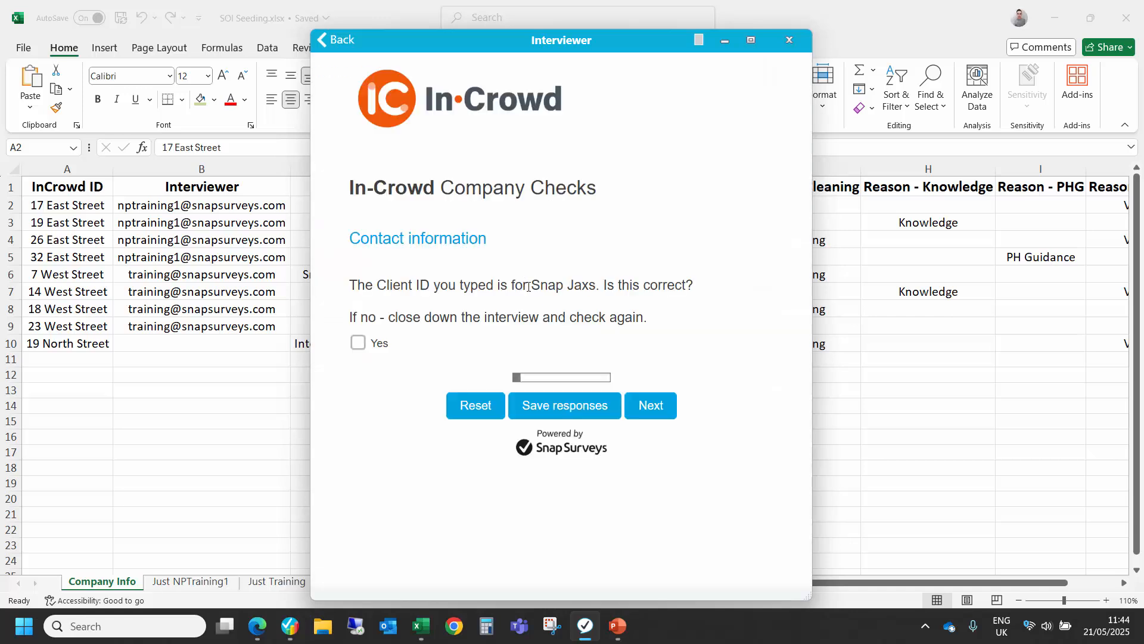
Step: Confirm with Yes that the client ID is for Snap Jaxs, and record Answer 1 for the first follow-on question
{"action": "left_click_drag", "start_coordinate": [523, 280], "coordinate": [600, 285]}
{"action": "left_click", "coordinate": [370, 344]}
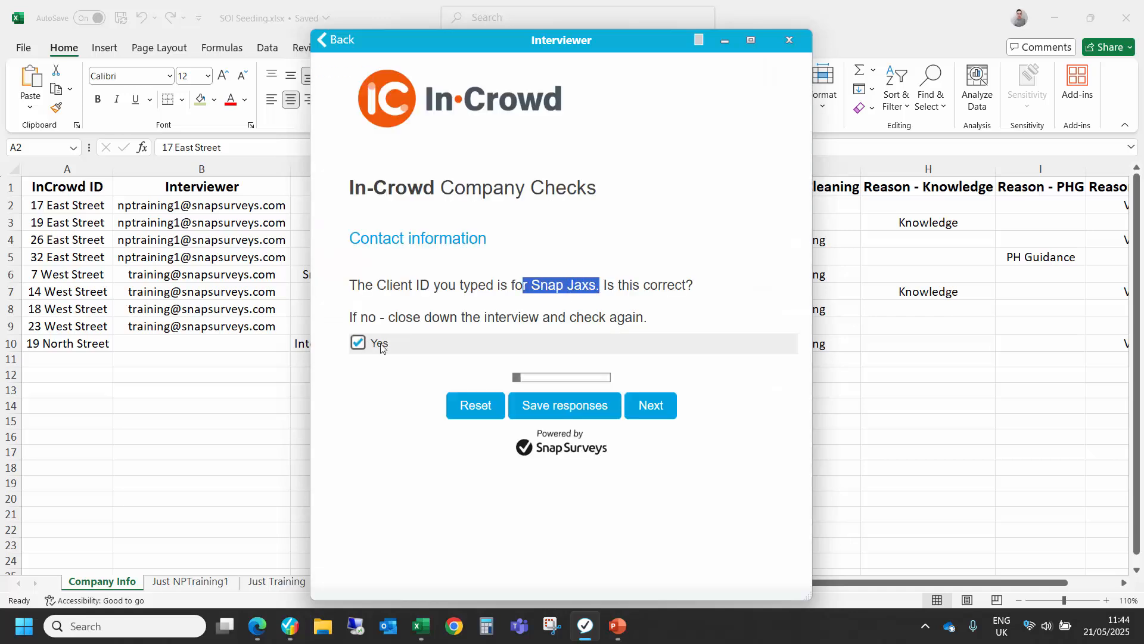
{"action": "left_click", "coordinate": [658, 420]}
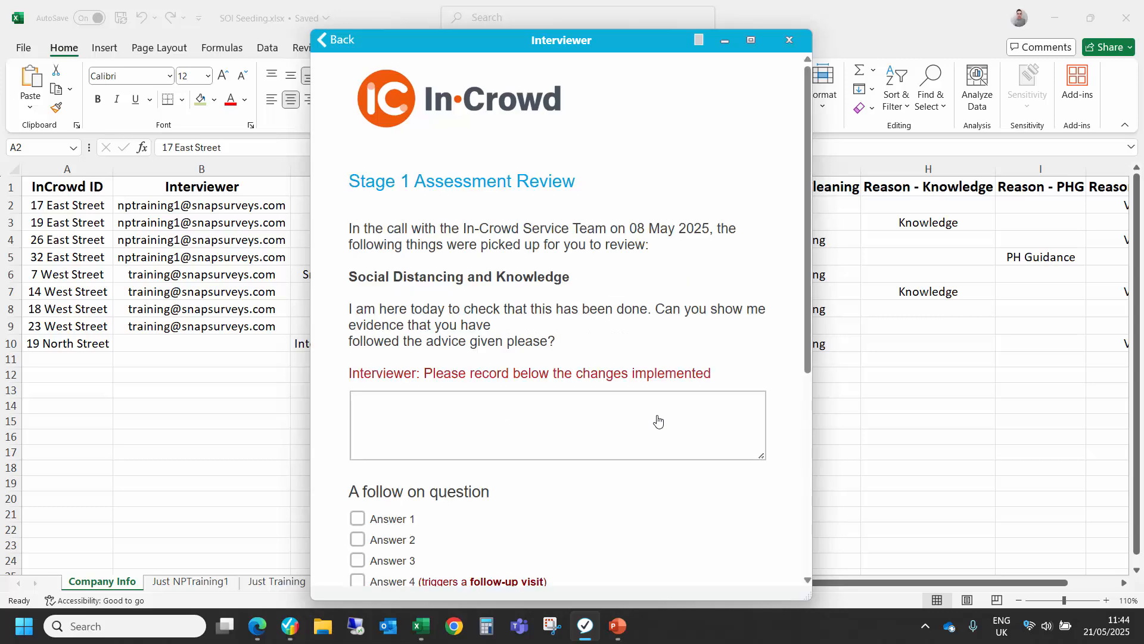
{"action": "scroll", "coordinate": [658, 420], "scroll_direction": "down", "scroll_amount": 2}
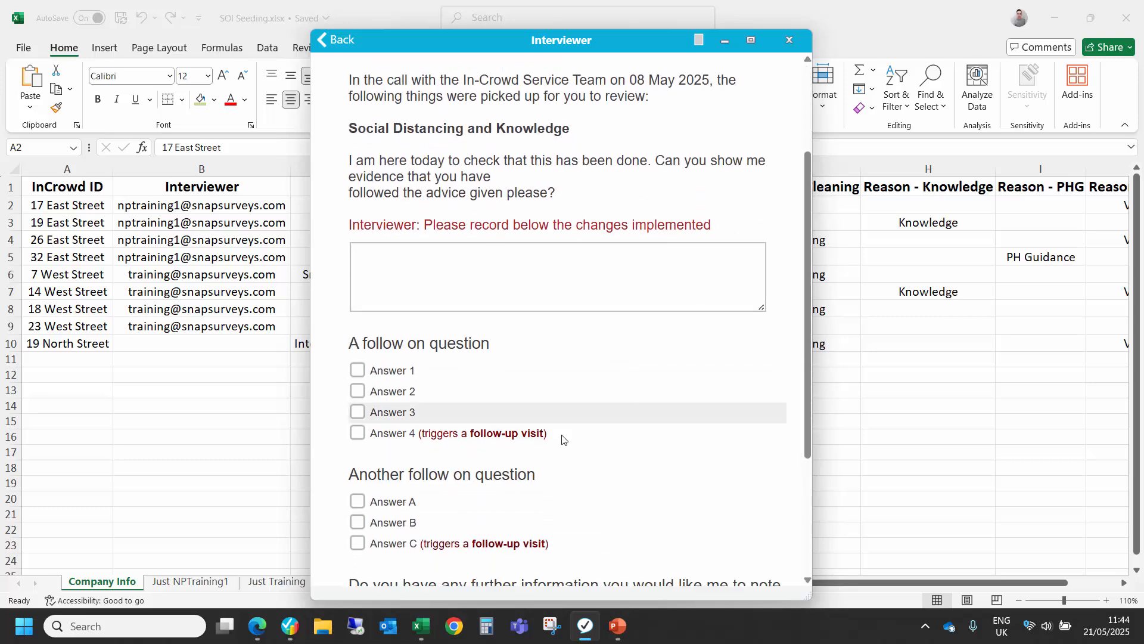
{"action": "left_click", "coordinate": [392, 377]}
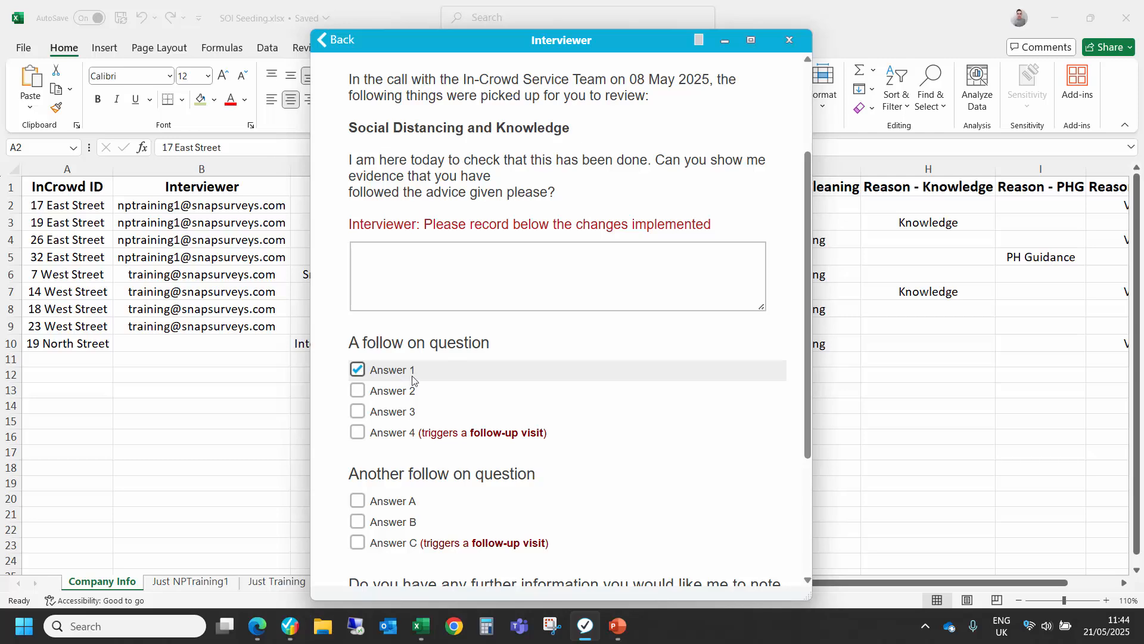
{"action": "scroll", "coordinate": [411, 376], "scroll_direction": "down", "scroll_amount": 3}
Step: Save the unfinished Snap Jaxs interview as a partial named after its client ID
{"action": "left_click", "coordinate": [583, 519]}
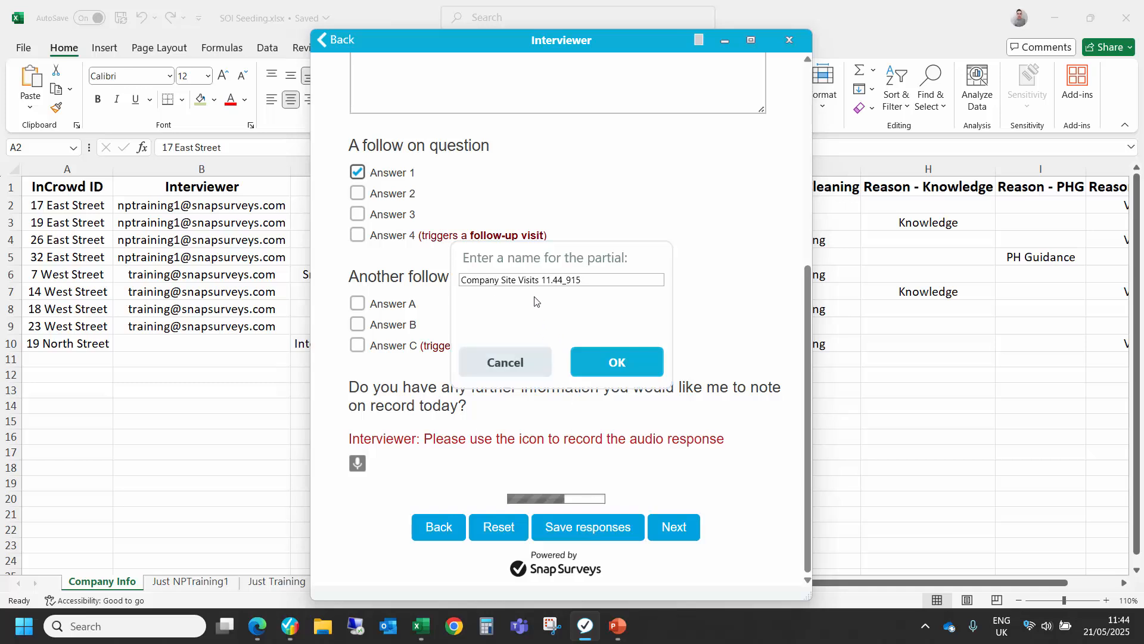
{"action": "left_click_drag", "start_coordinate": [590, 281], "coordinate": [433, 292]}
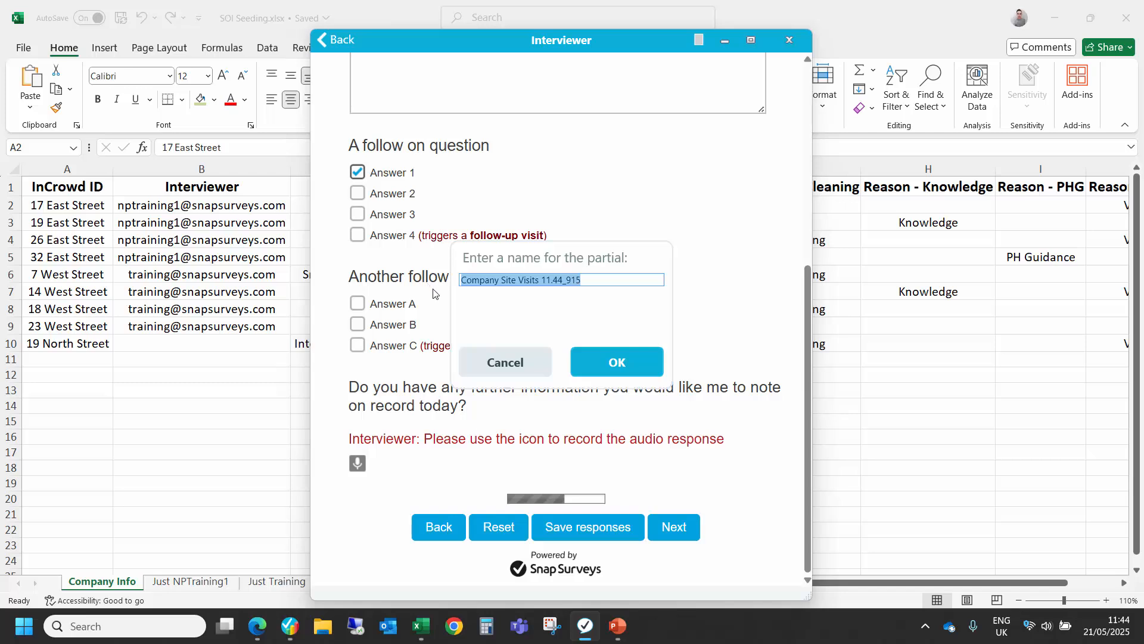
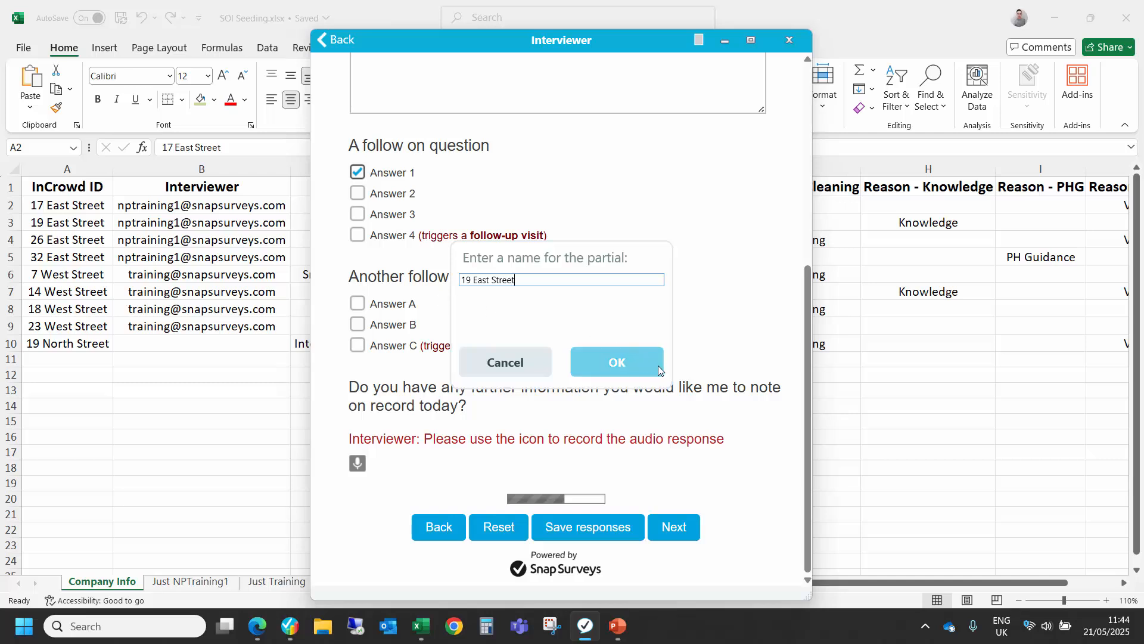
{"action": "left_click", "coordinate": [617, 368]}
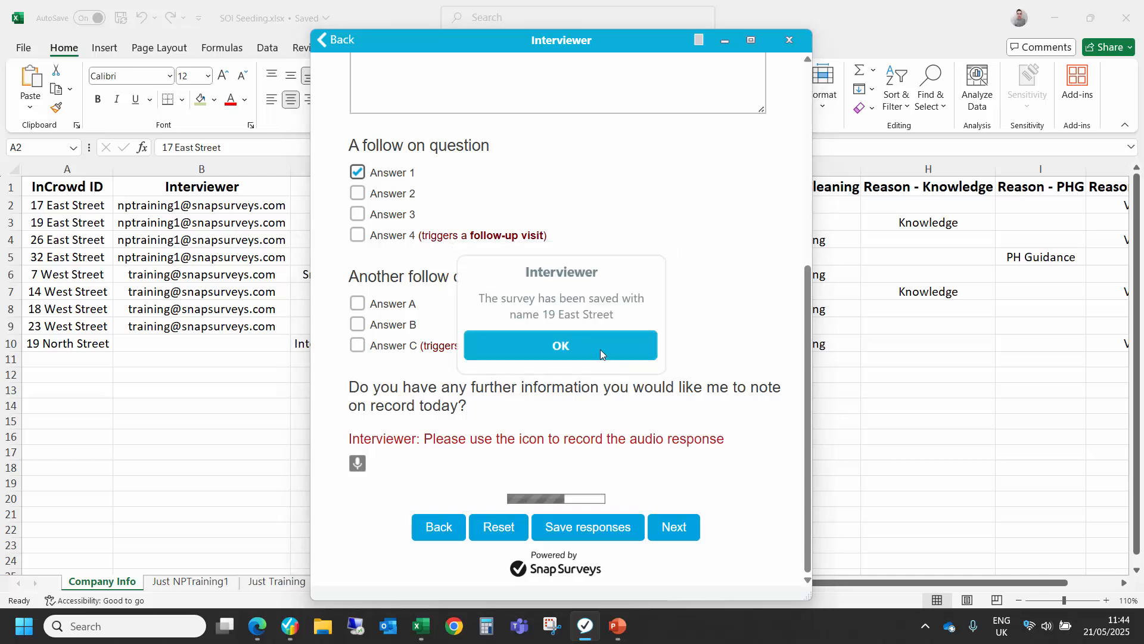
{"action": "left_click", "coordinate": [598, 351]}
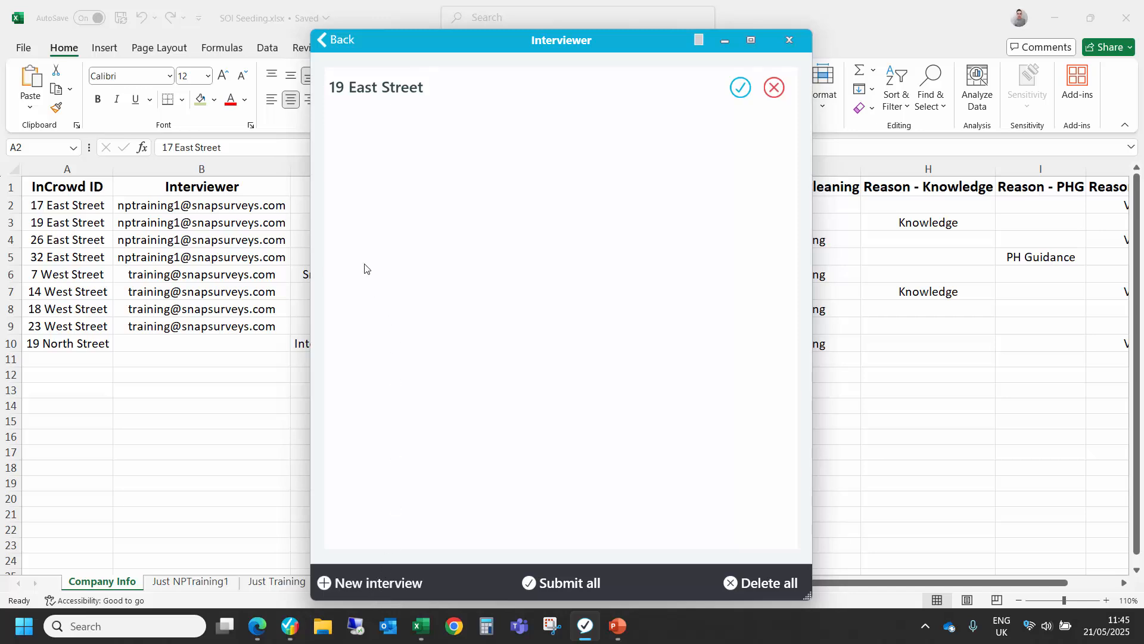
Step: Return to the survey list and log out of the current interviewer account
{"action": "left_click", "coordinate": [344, 42]}
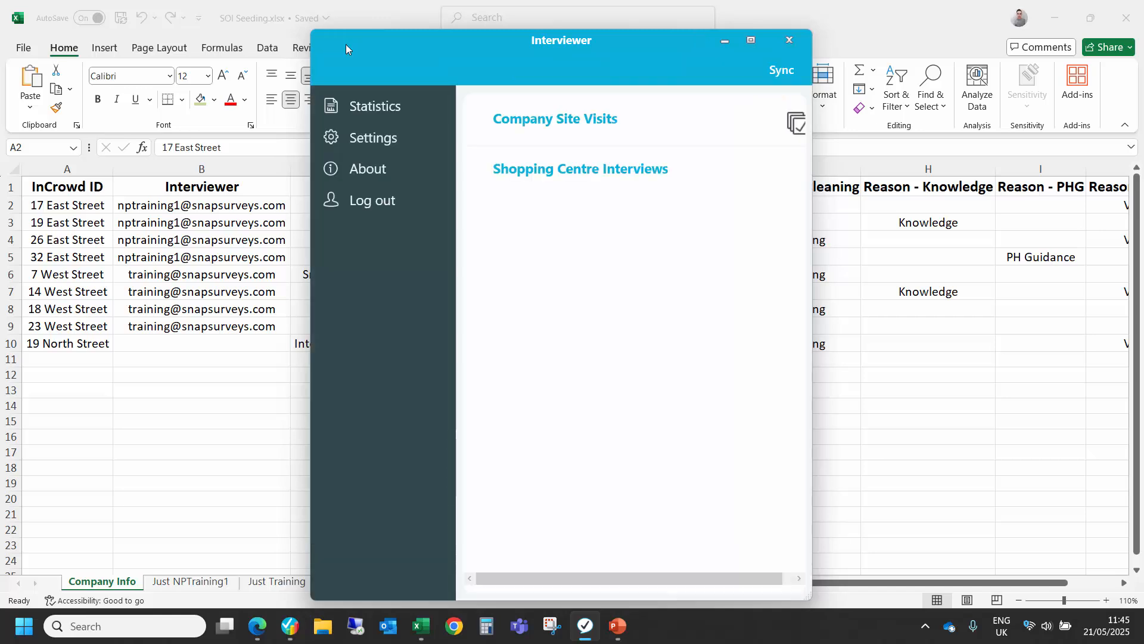
{"action": "left_click", "coordinate": [383, 199]}
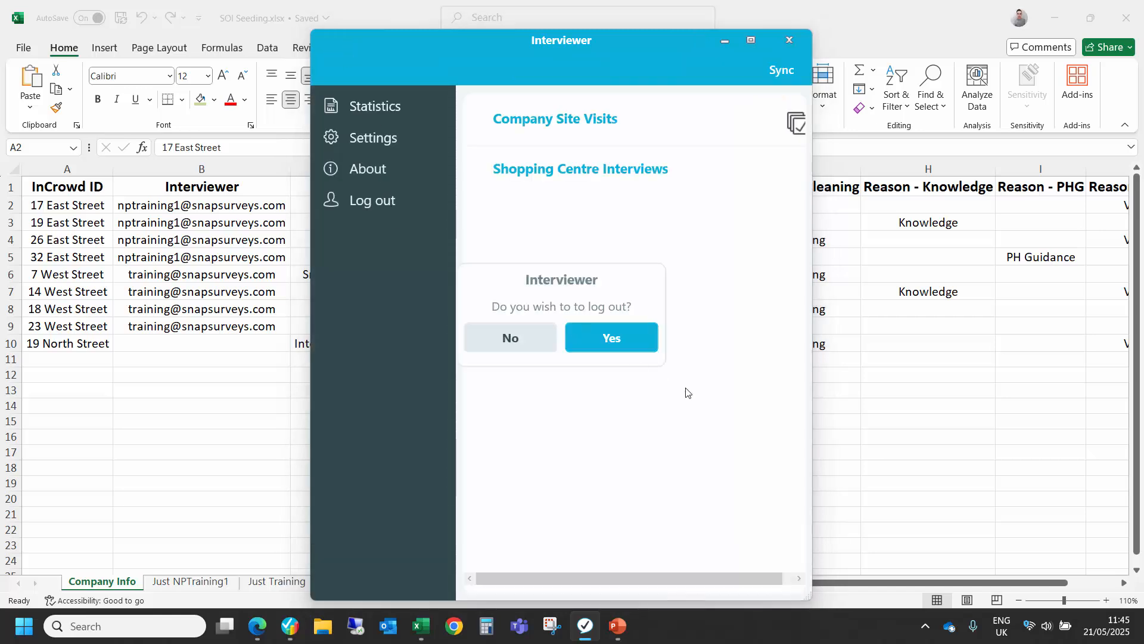
{"action": "left_click", "coordinate": [634, 341]}
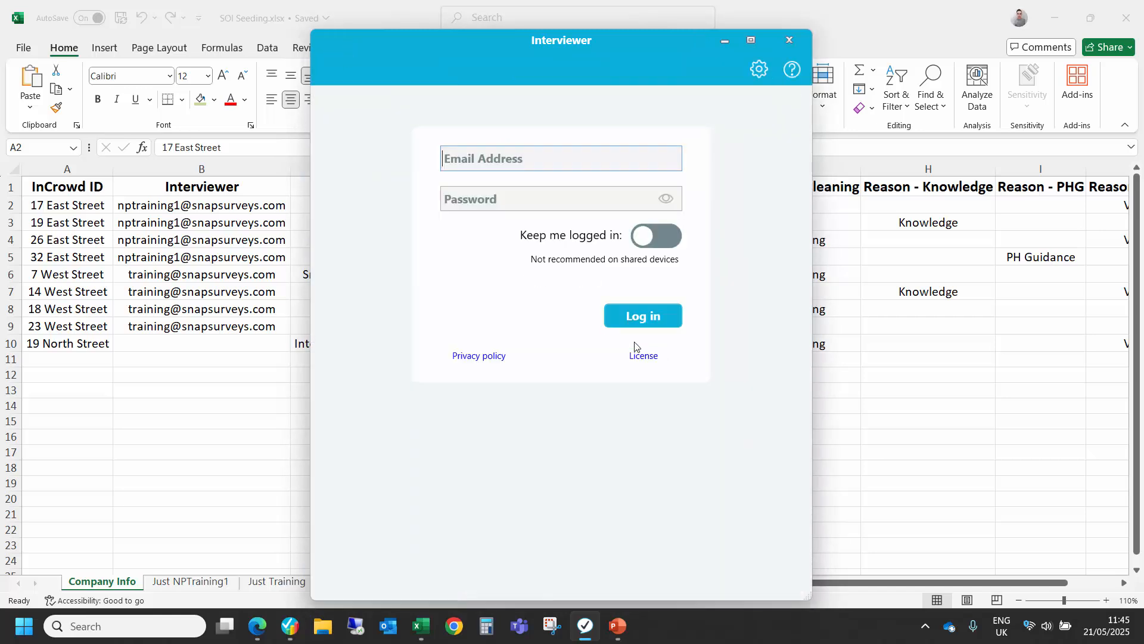
Step: Log in with the other interviewer's e-mail address and account password, toggling the option to stay logged in
{"action": "left_click", "coordinate": [475, 160]}
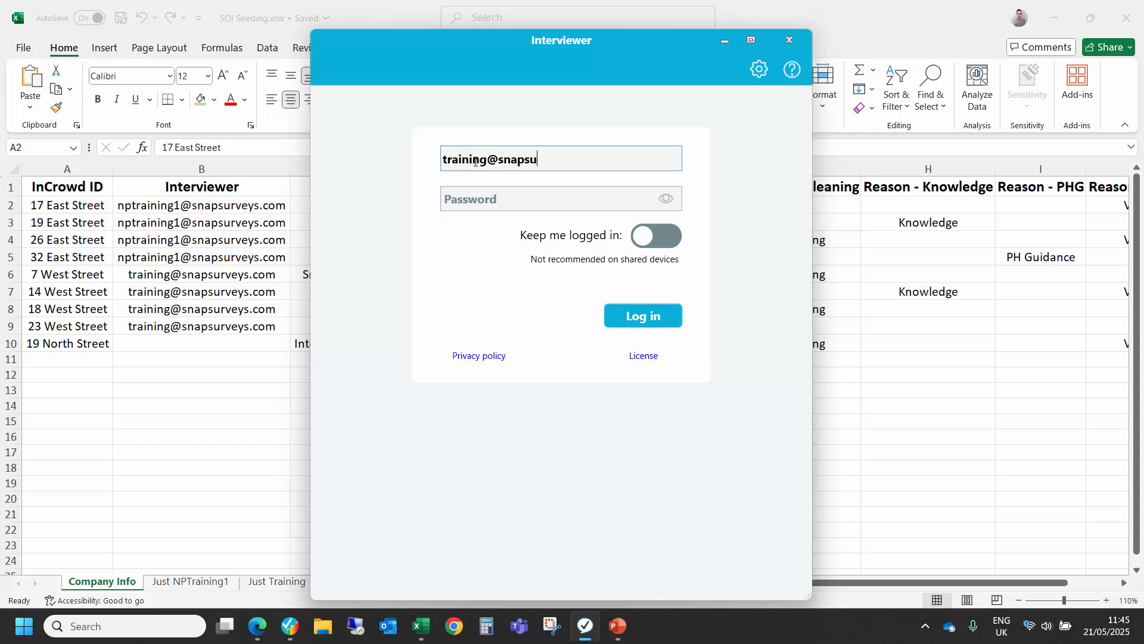
{"action": "key", "text": "Tab"}
{"action": "type", "text": "*******"}
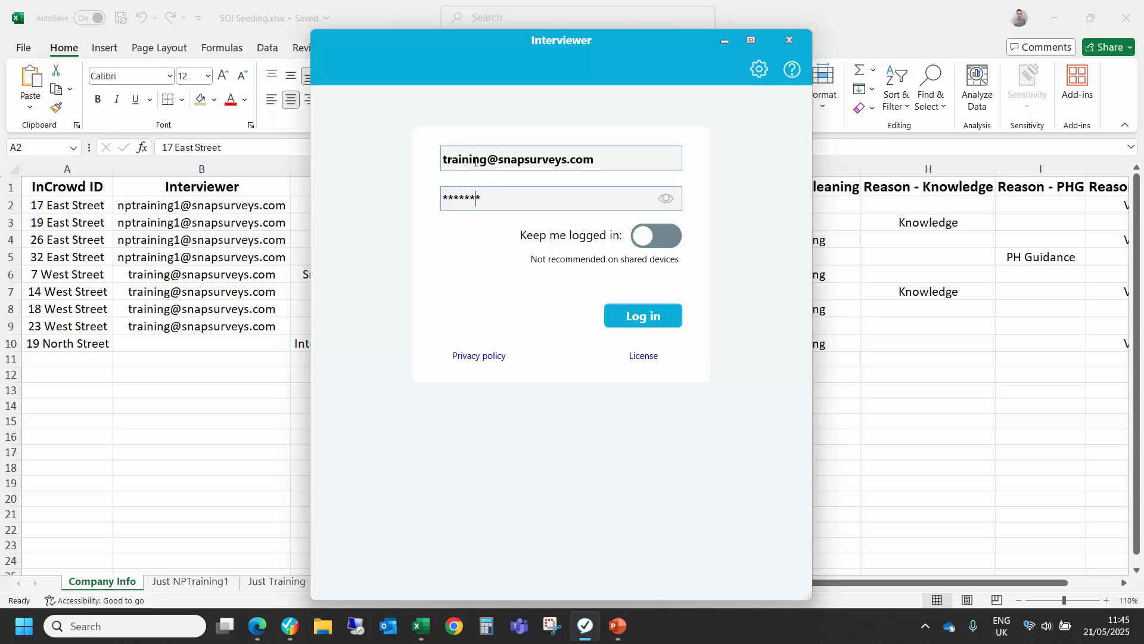
{"action": "type", "text": "**"}
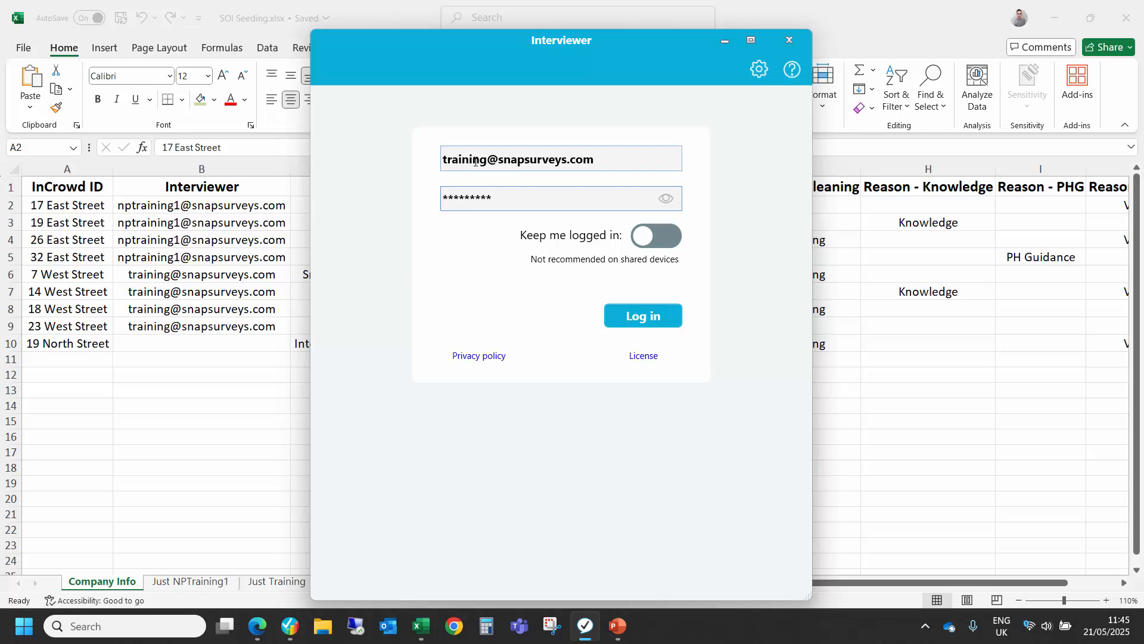
{"action": "left_click", "coordinate": [647, 242]}
{"action": "left_click", "coordinate": [649, 319]}
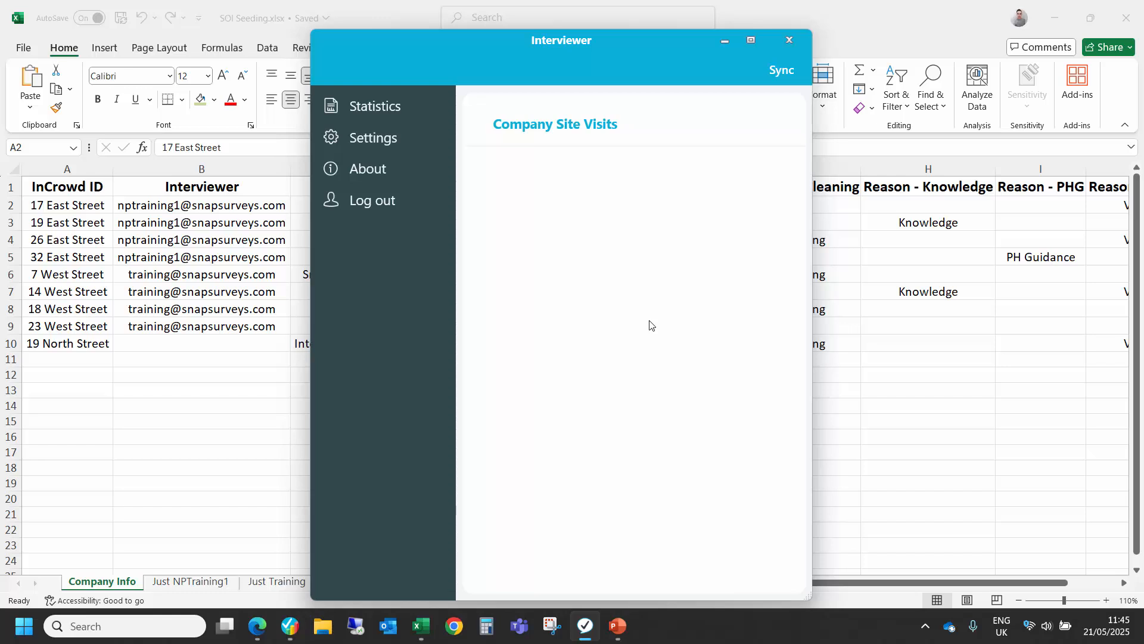
Step: Open the Company Site Visits survey and try to log in with the Algood Records client ID
{"action": "left_click", "coordinate": [549, 127]}
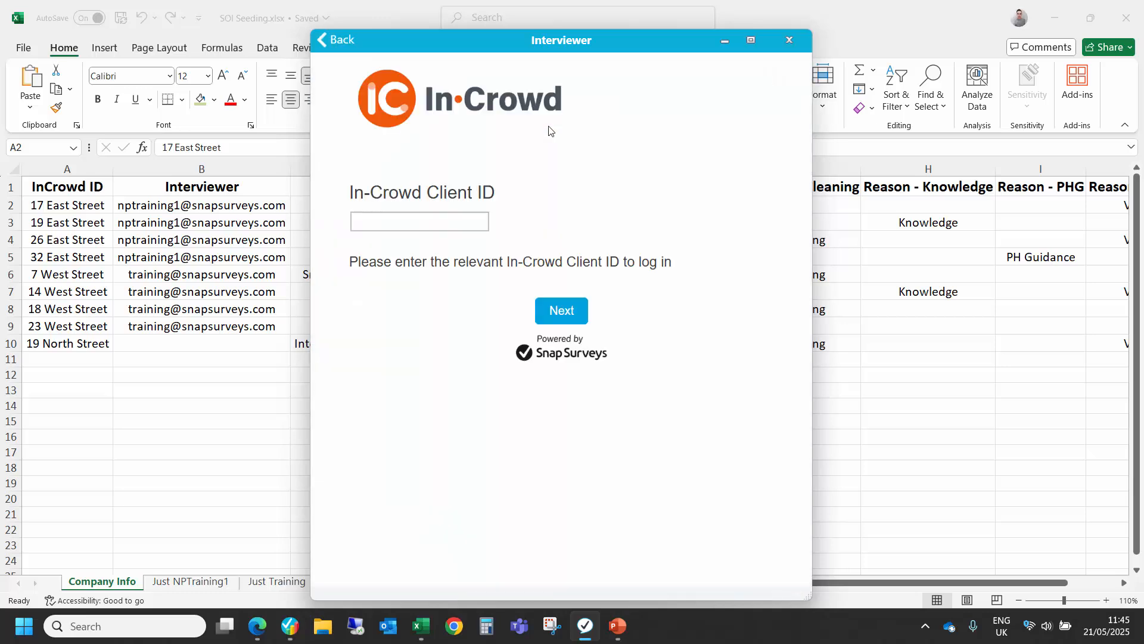
{"action": "left_click", "coordinate": [439, 218]}
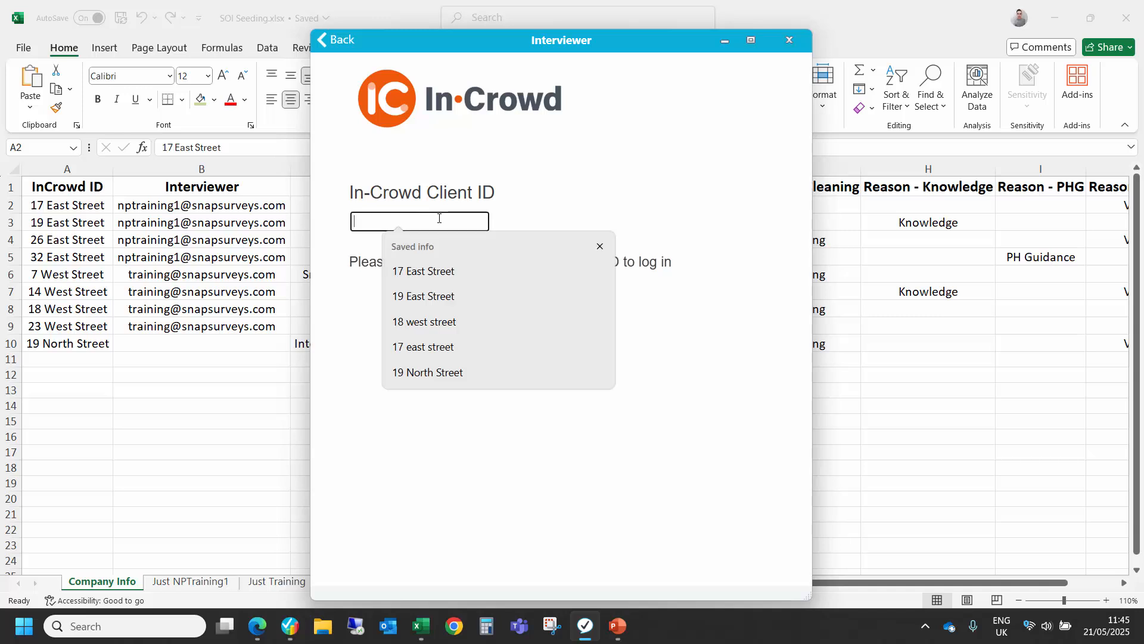
{"action": "left_click", "coordinate": [426, 276]}
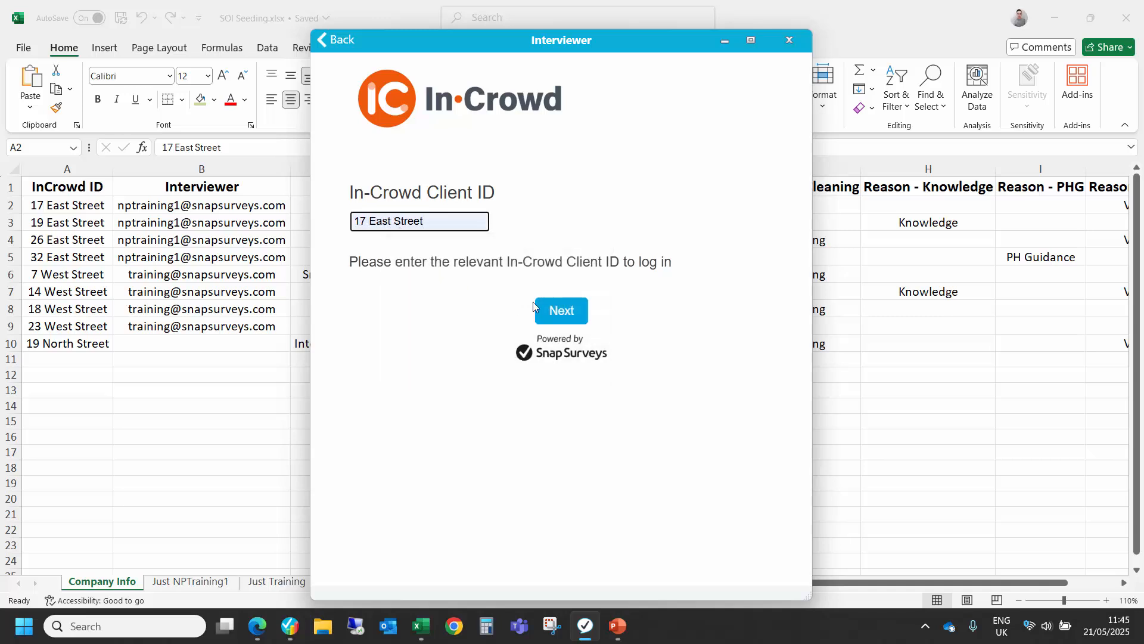
{"action": "left_click", "coordinate": [557, 310]}
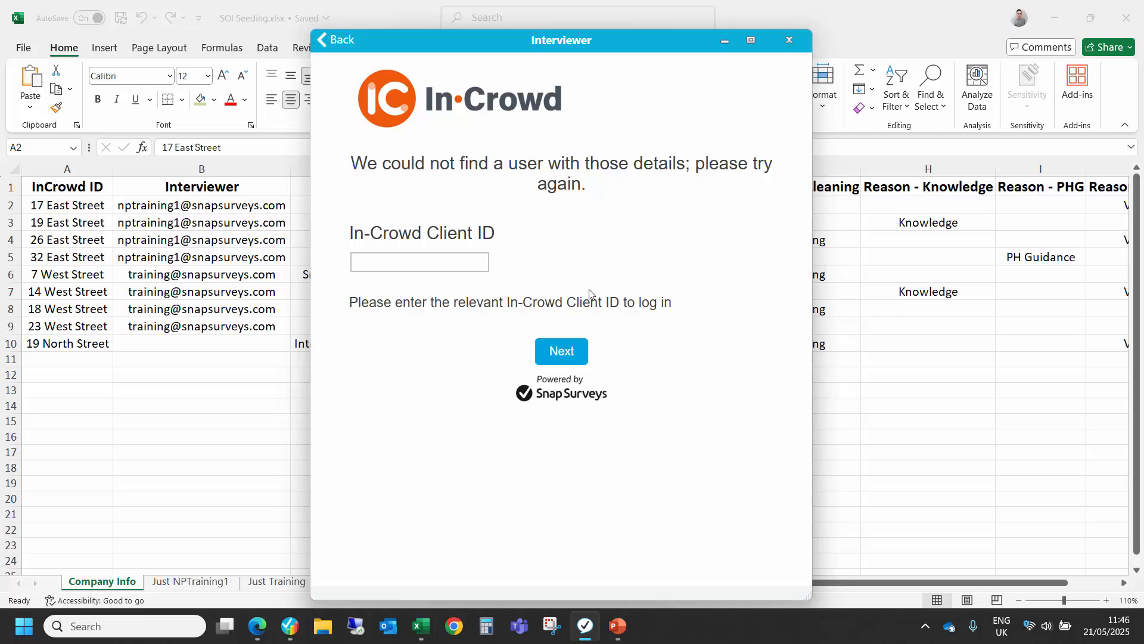
Step: Log in with the Snapa Doodle Doo client ID and confirm with Yes that the company is correct
{"action": "left_click", "coordinate": [416, 266]}
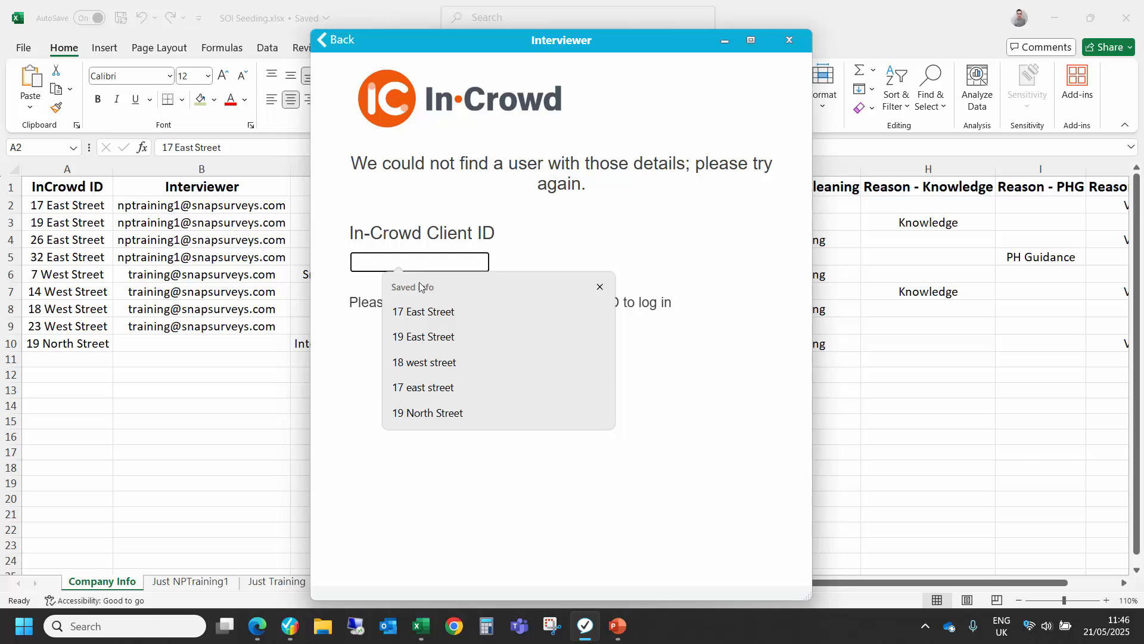
{"action": "left_click", "coordinate": [435, 365]}
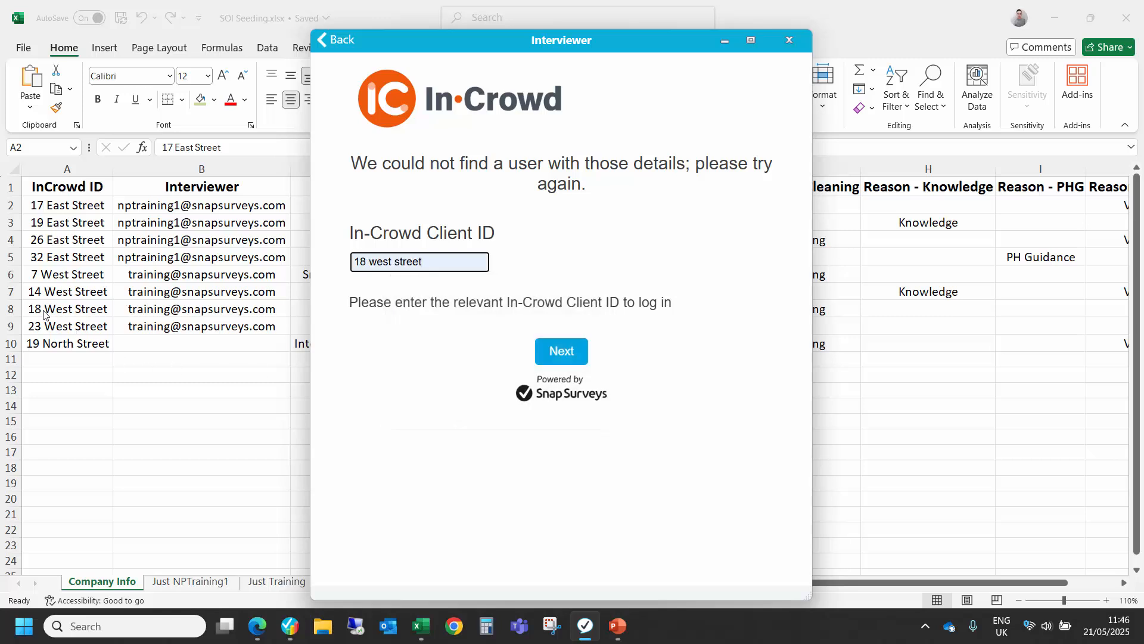
{"action": "left_click", "coordinate": [545, 358]}
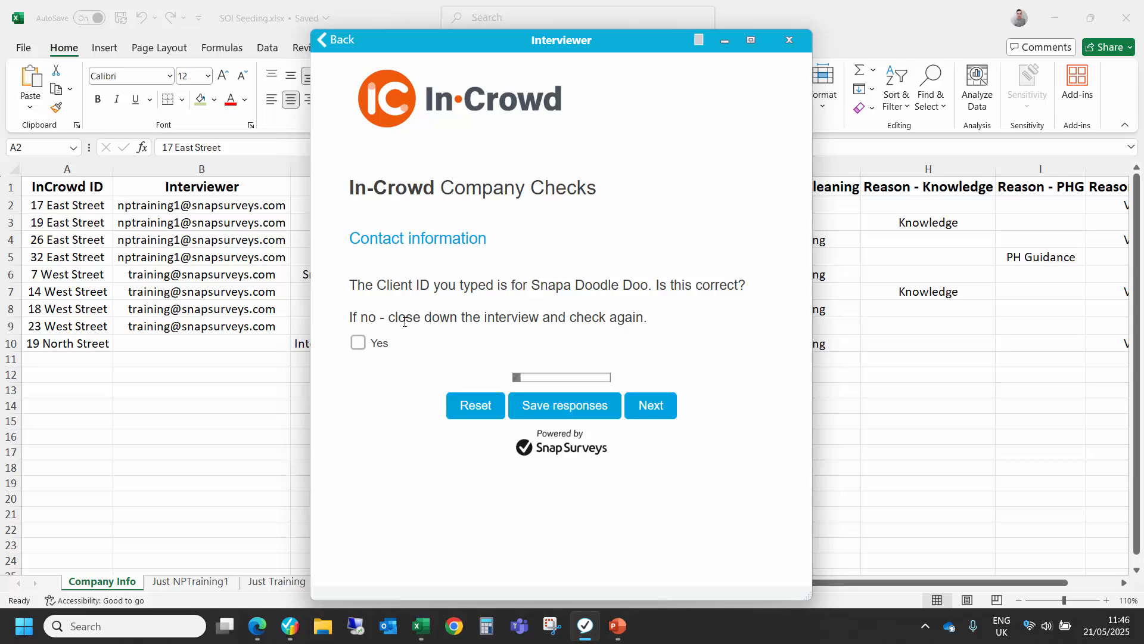
{"action": "left_click", "coordinate": [357, 344]}
{"action": "left_click", "coordinate": [645, 407]}
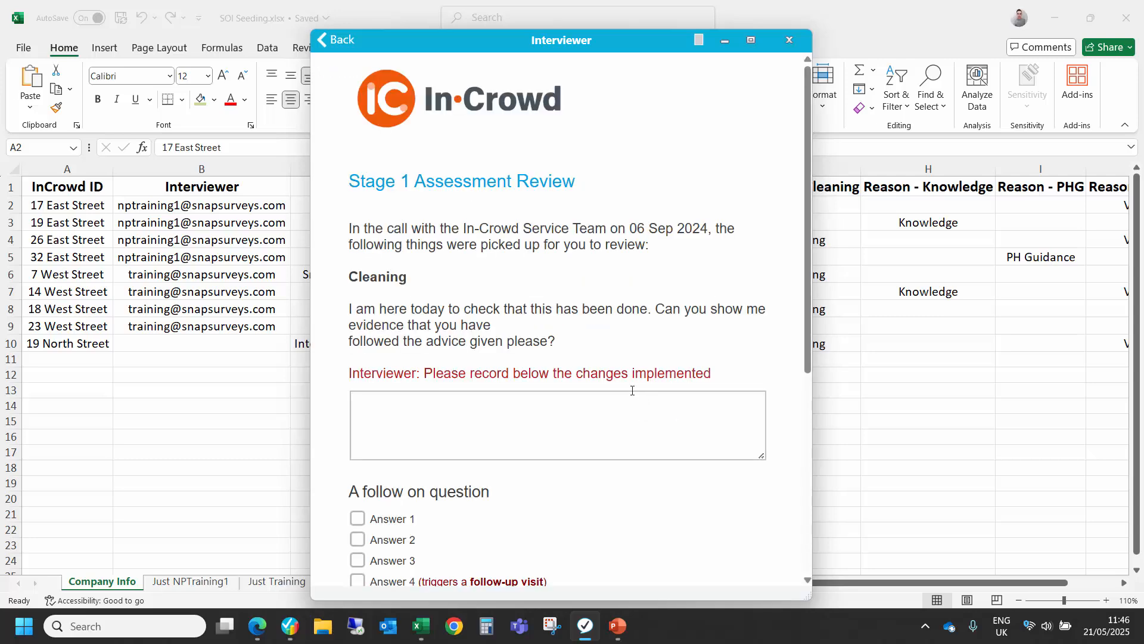
Step: Record Answer 4 and Answer A for the follow-on questions, and submit the response with the reply that a follow-up visit is required
{"action": "scroll", "coordinate": [439, 426], "scroll_direction": "down", "scroll_amount": 3}
{"action": "left_click", "coordinate": [408, 364]}
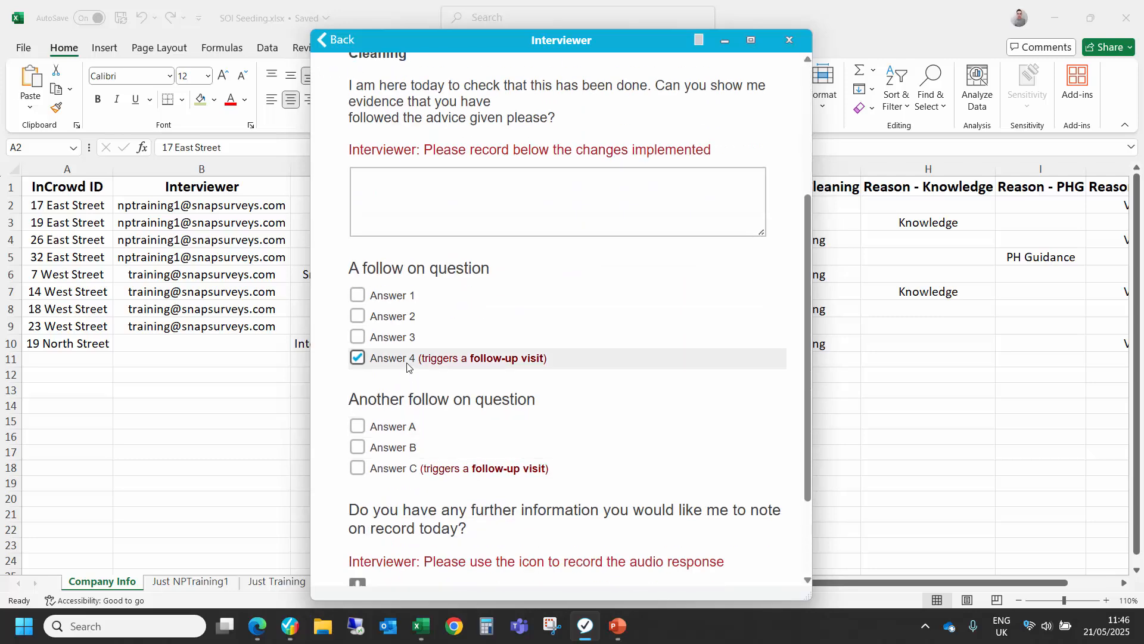
{"action": "left_click", "coordinate": [405, 428]}
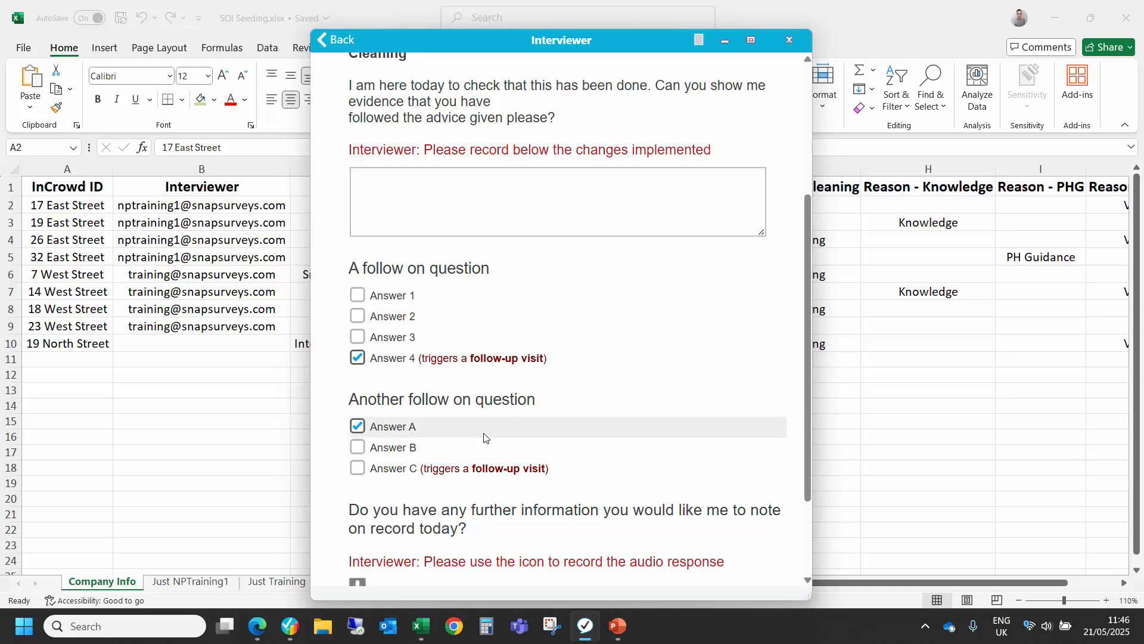
{"action": "scroll", "coordinate": [485, 439], "scroll_direction": "down", "scroll_amount": 2}
{"action": "left_click", "coordinate": [681, 527]}
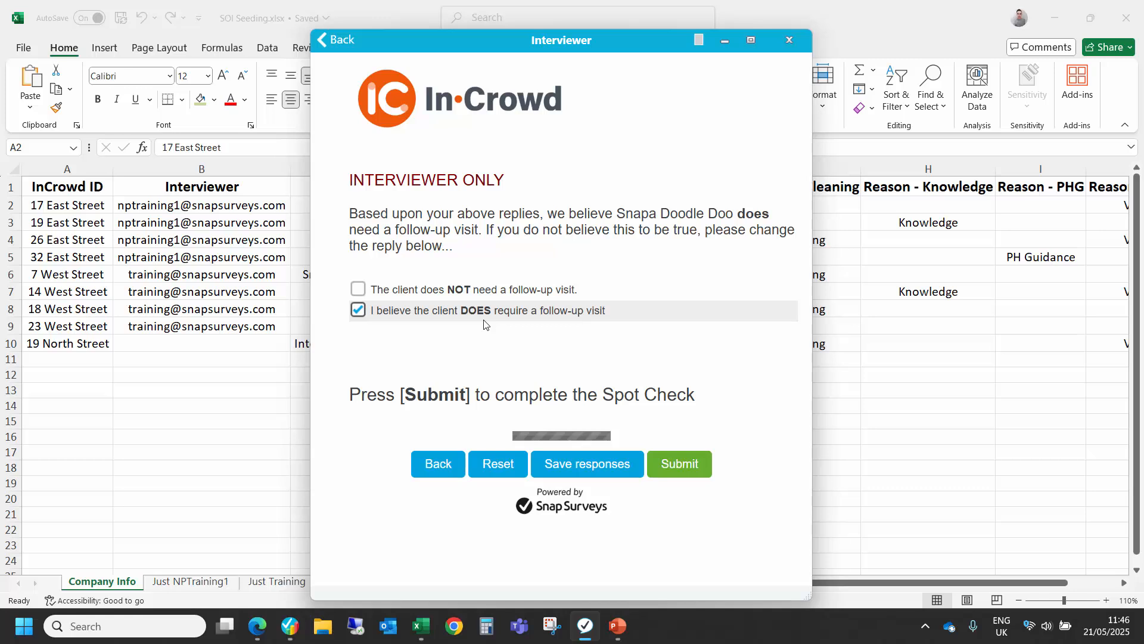
{"action": "left_click", "coordinate": [678, 464]}
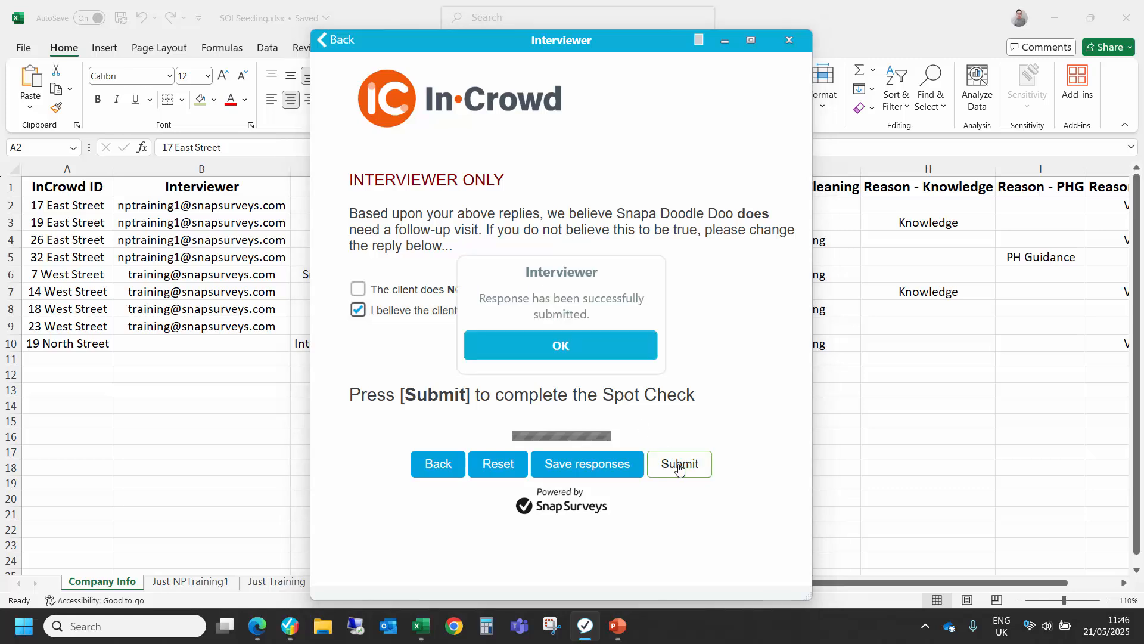
{"action": "left_click", "coordinate": [581, 348]}
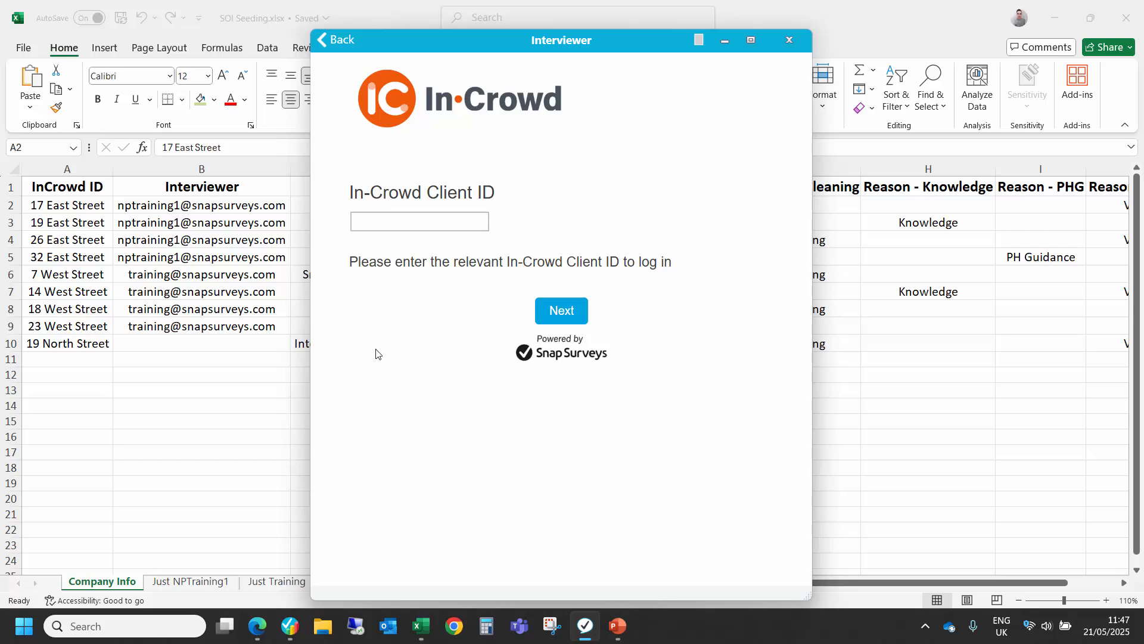
Step: Switch to the SOI Seeding workbook and examine the client ID and Interviewer cells in the Interviewerless Company row
{"action": "left_click", "coordinate": [95, 348]}
{"action": "left_click", "coordinate": [95, 348]}
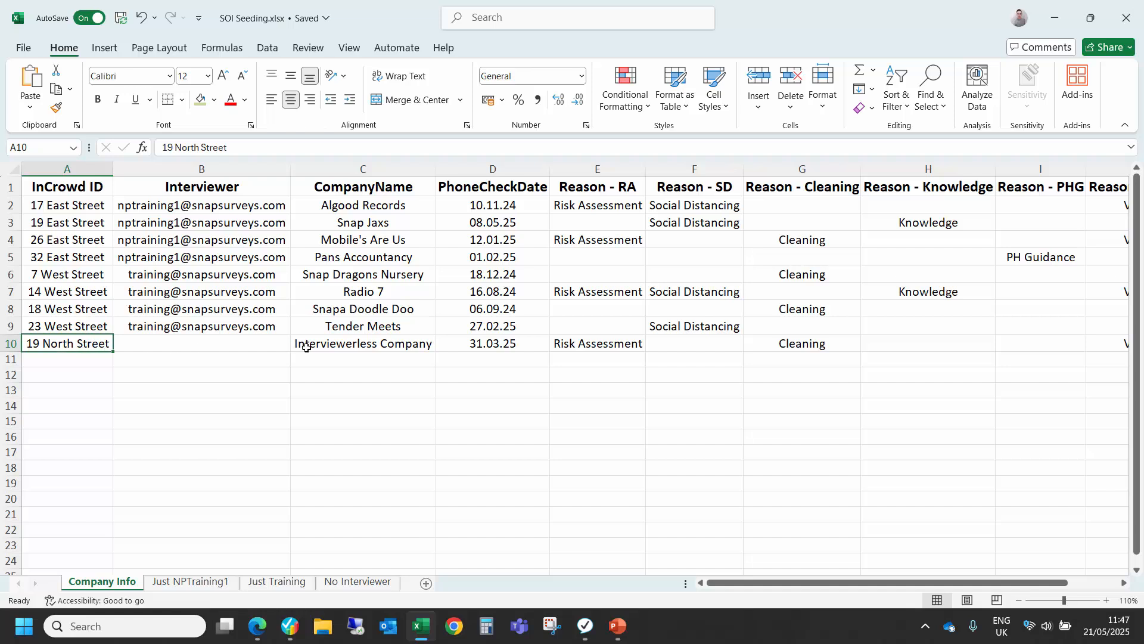
{"action": "left_click", "coordinate": [238, 344]}
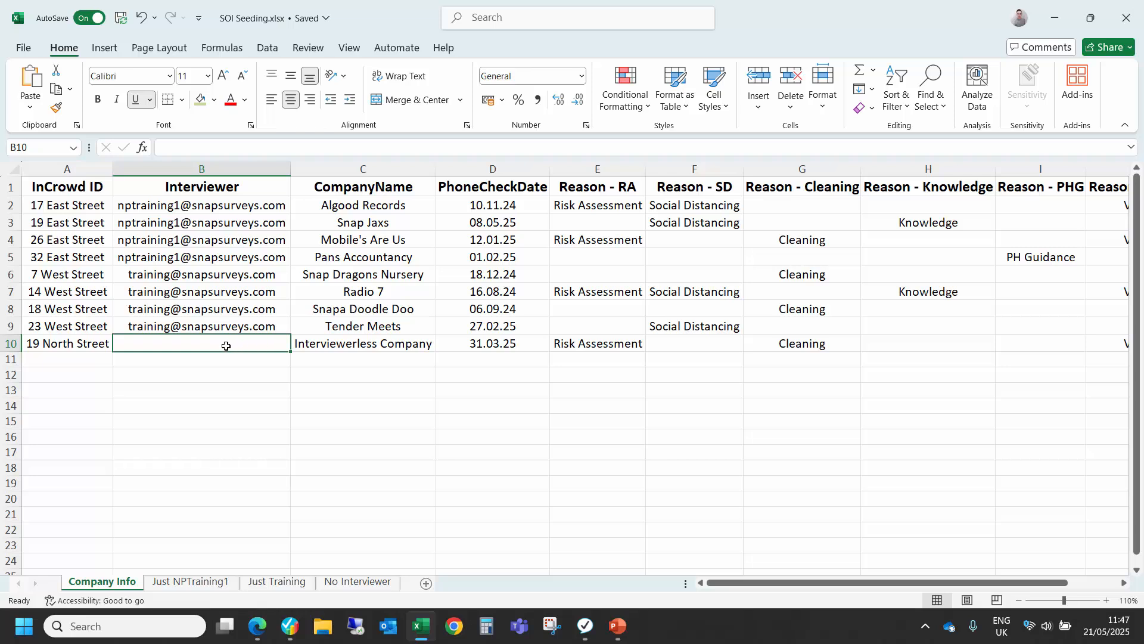
Step: Examine which companies in the Interviewer column are assigned to each interviewer login and which one has none
{"action": "left_click", "coordinate": [213, 207]}
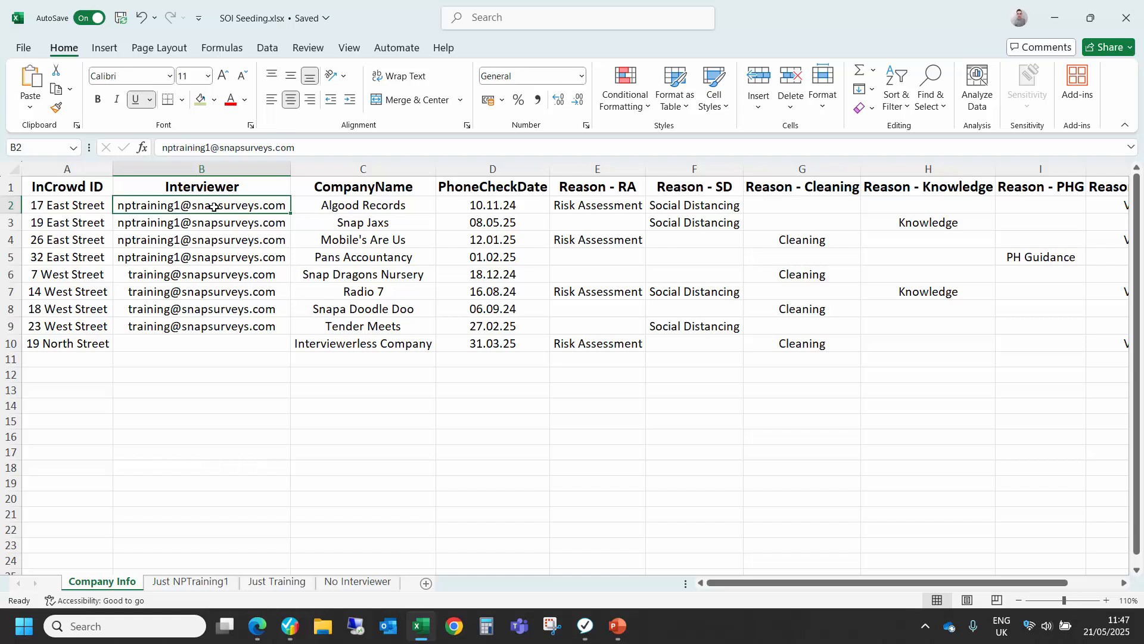
{"action": "left_click_drag", "start_coordinate": [213, 207], "coordinate": [187, 332]}
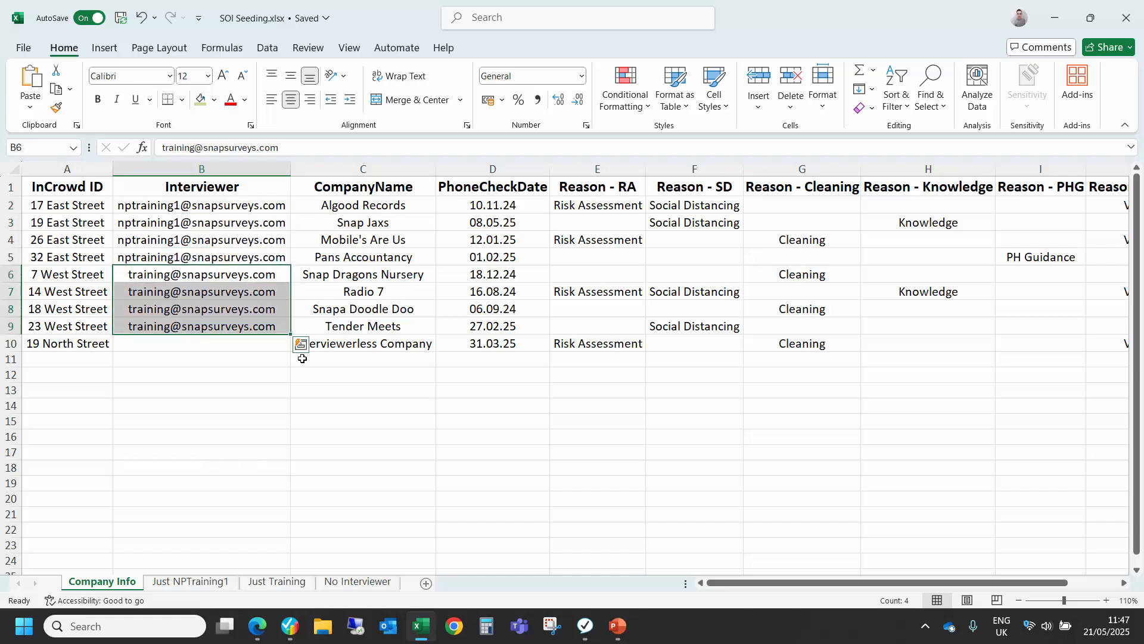
{"action": "left_click", "coordinate": [221, 350]}
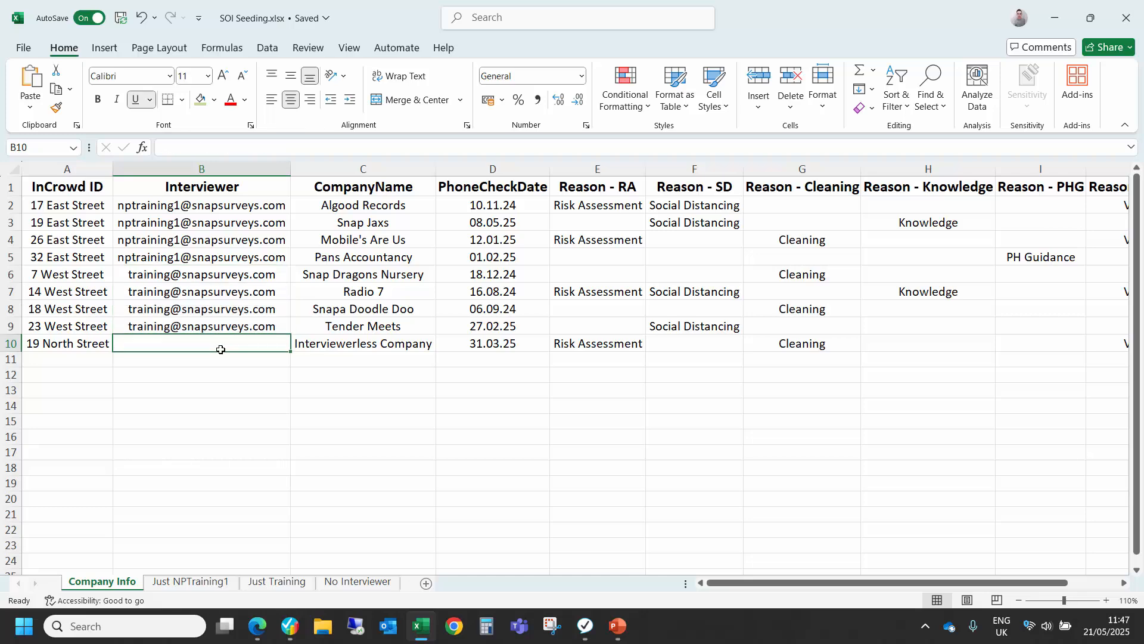
Step: Switch to the Interviewer app and log in to the survey with the Interviewerless Company client ID
{"action": "key", "text": "alt+Tab"}
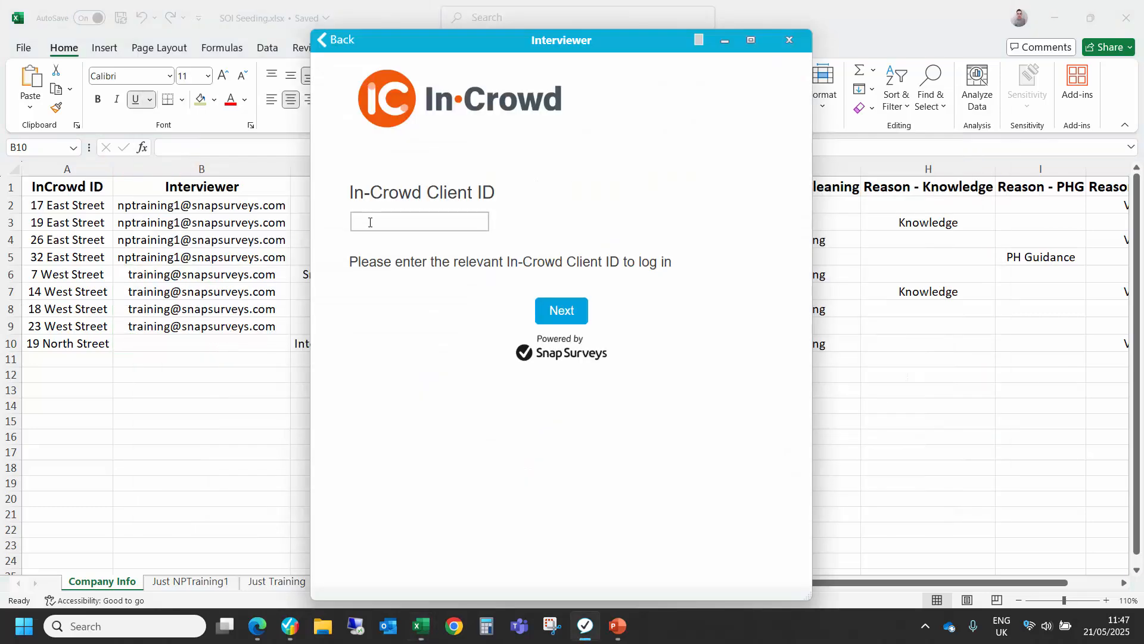
{"action": "left_click", "coordinate": [370, 222]}
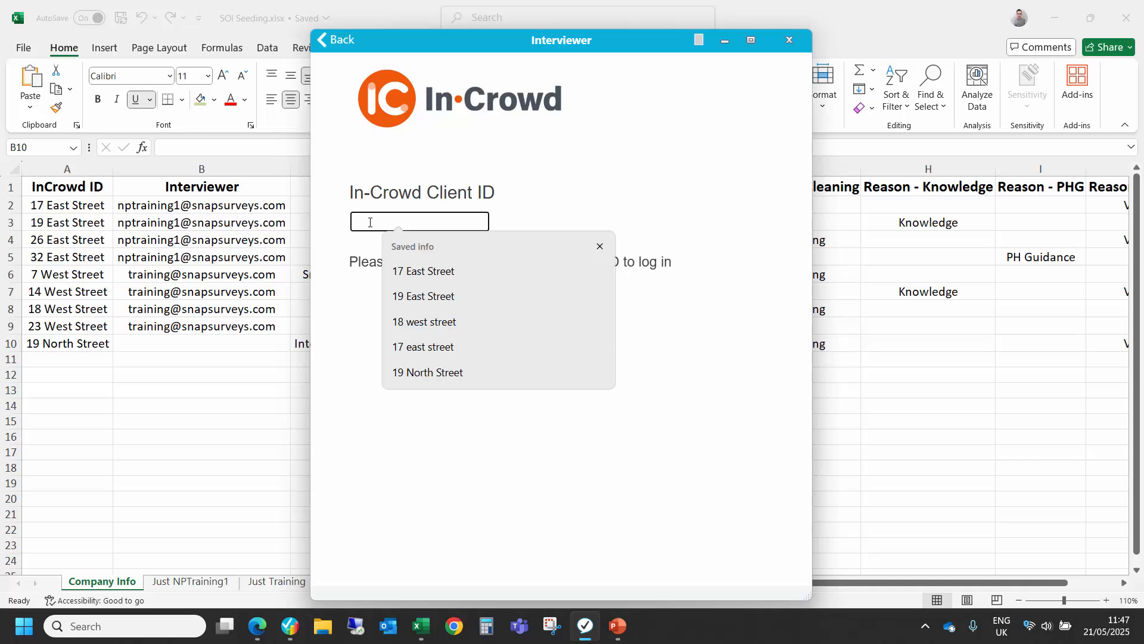
{"action": "left_click", "coordinate": [442, 372]}
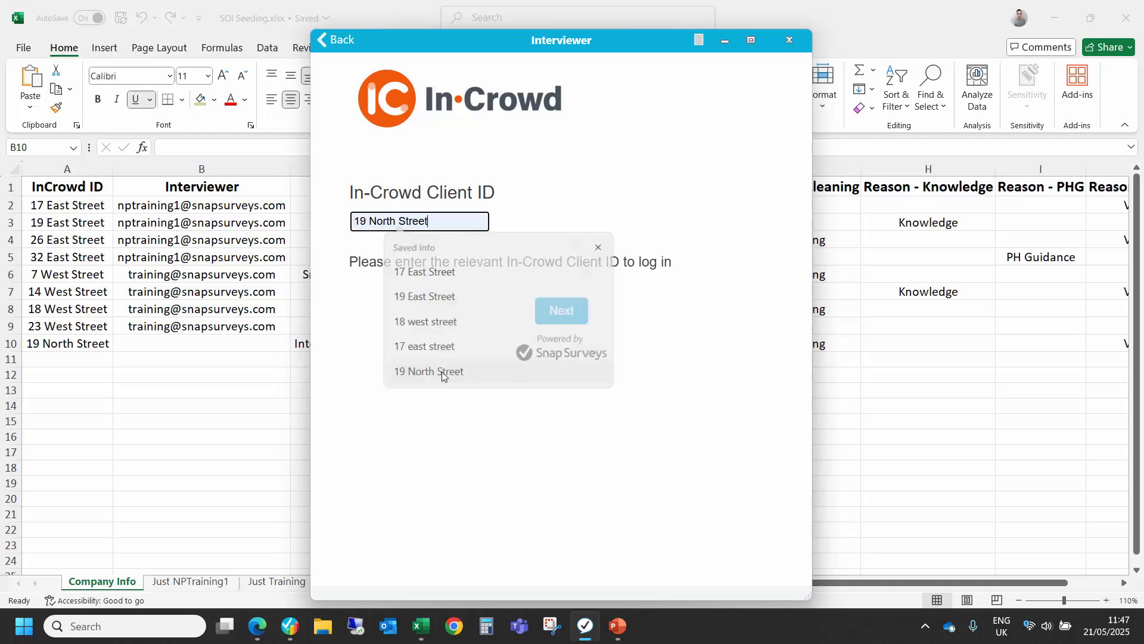
{"action": "left_click", "coordinate": [549, 316]}
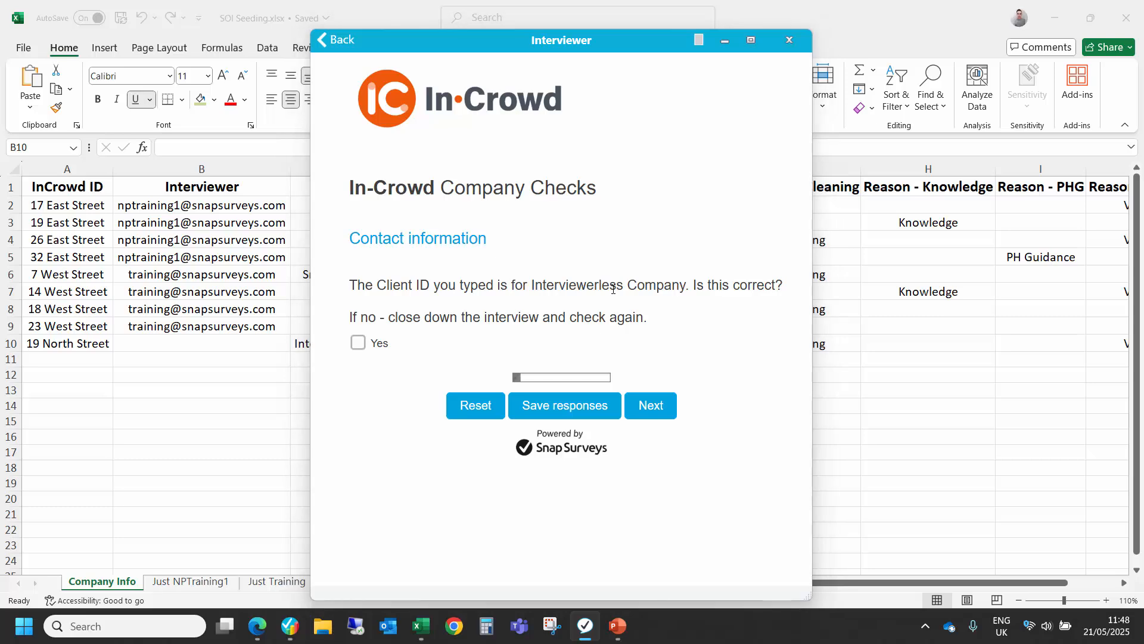
Step: Switch to Snap XMP Online in the browser and open the participant list for collecting Company Site Visits responses
{"action": "key", "text": "alt+Tab"}
{"action": "key", "text": "alt+Tab"}
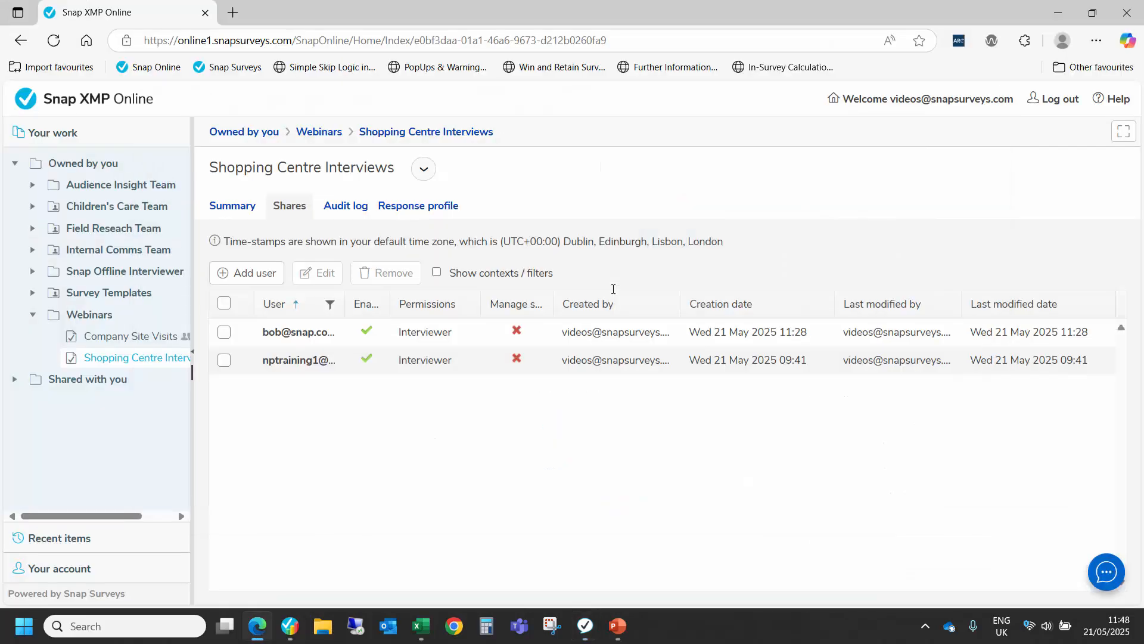
{"action": "left_click", "coordinate": [128, 344]}
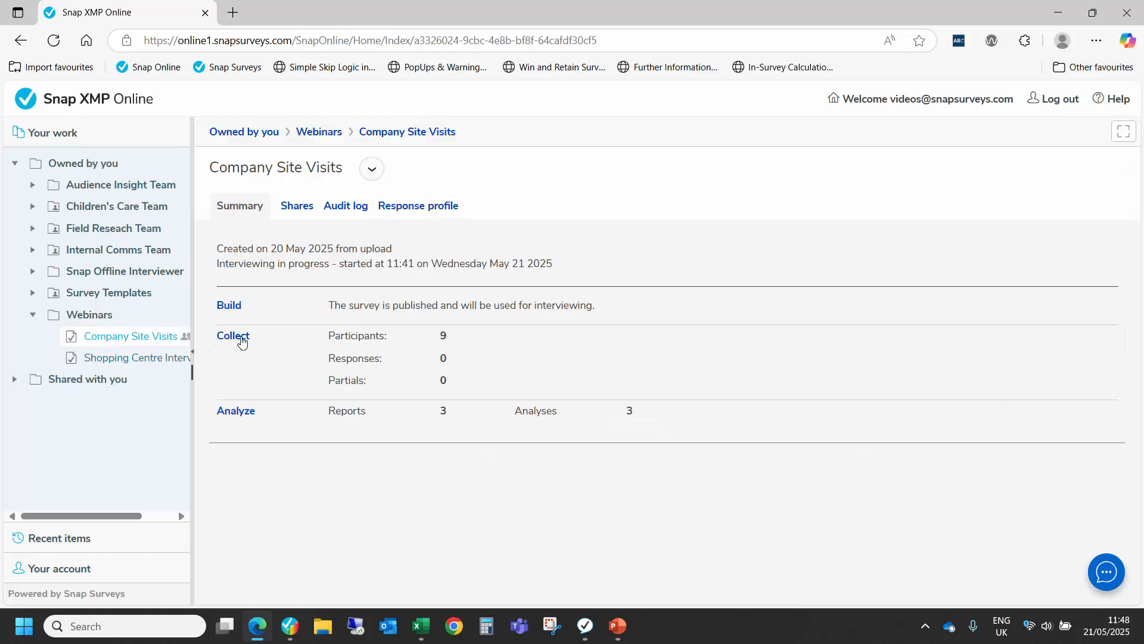
{"action": "left_click", "coordinate": [248, 338]}
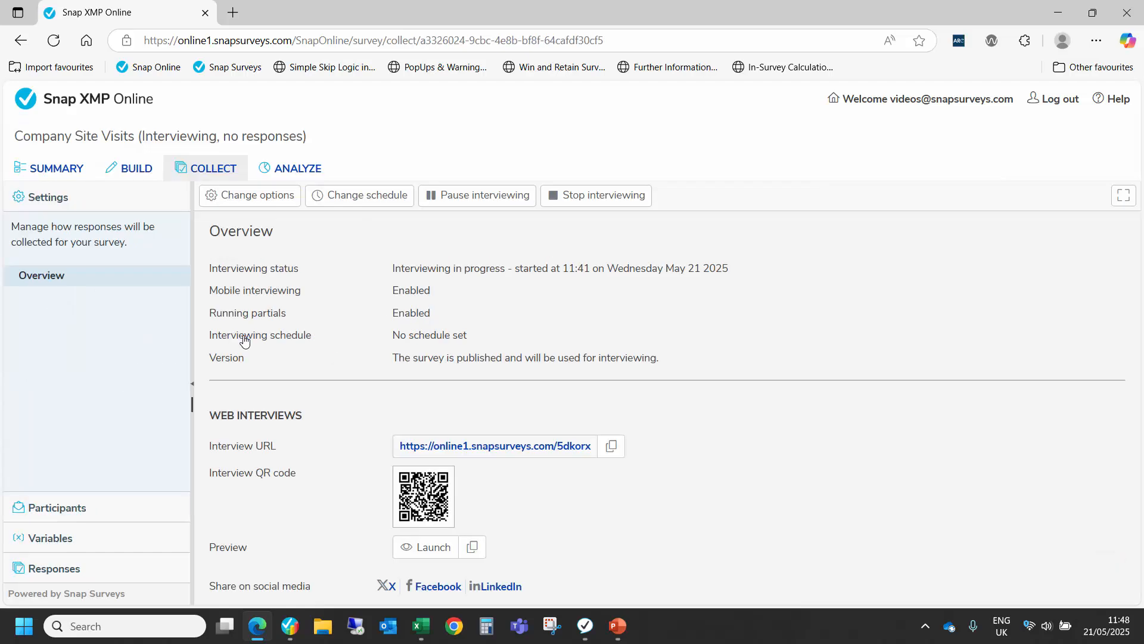
{"action": "left_click", "coordinate": [67, 513]}
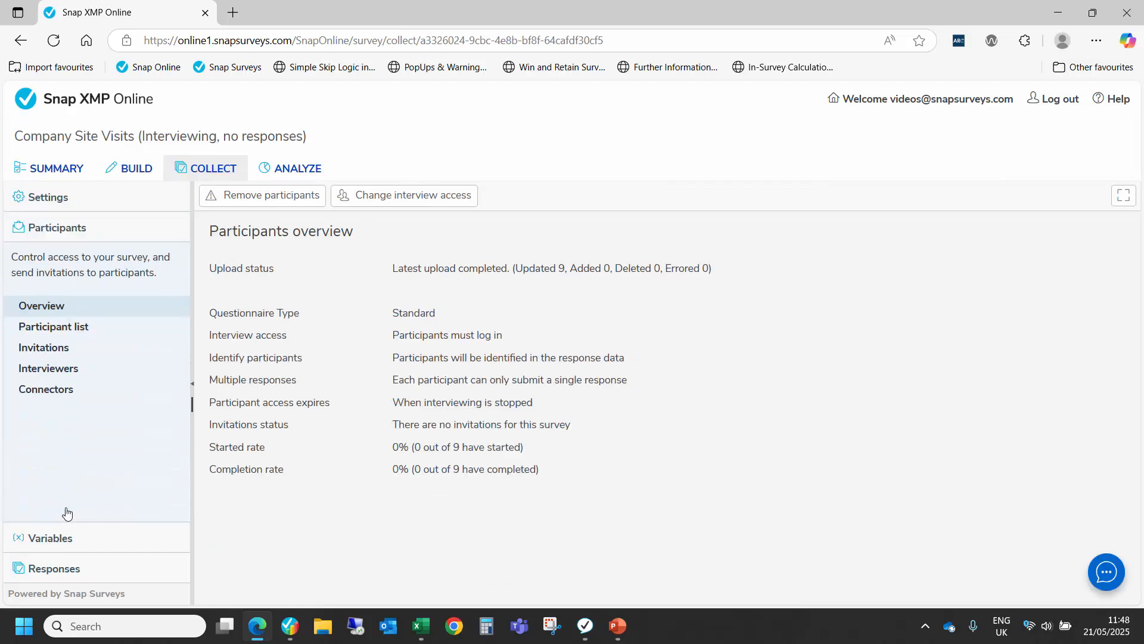
{"action": "left_click", "coordinate": [66, 326]}
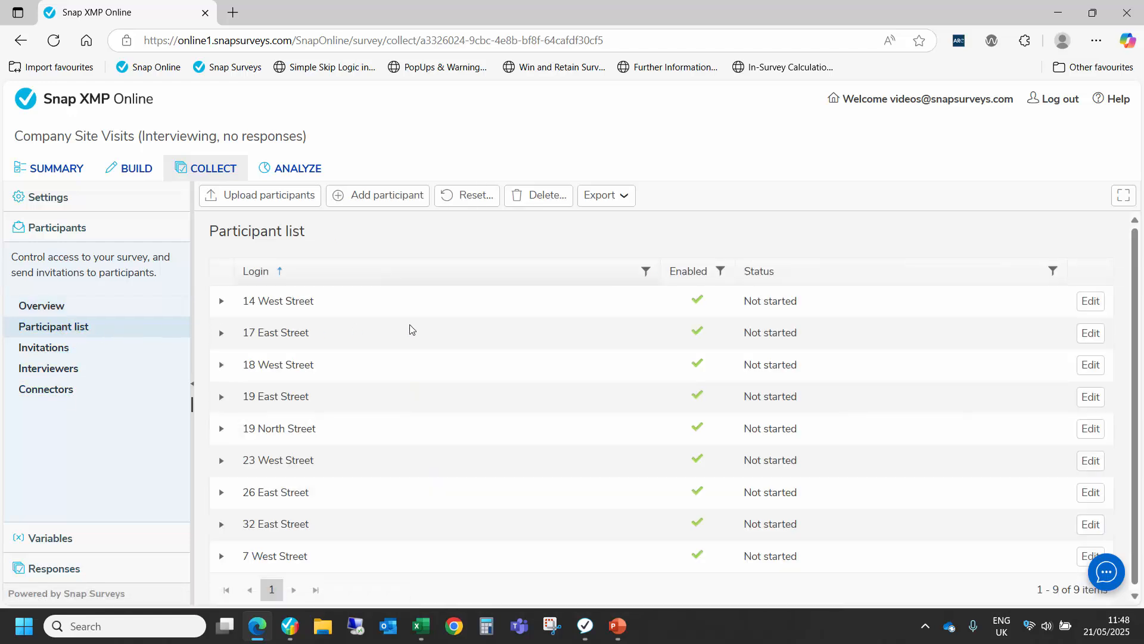
Step: Review the questionnaire seeding of the Algood Records participant and its edit settings without changing them
{"action": "left_click", "coordinate": [219, 335]}
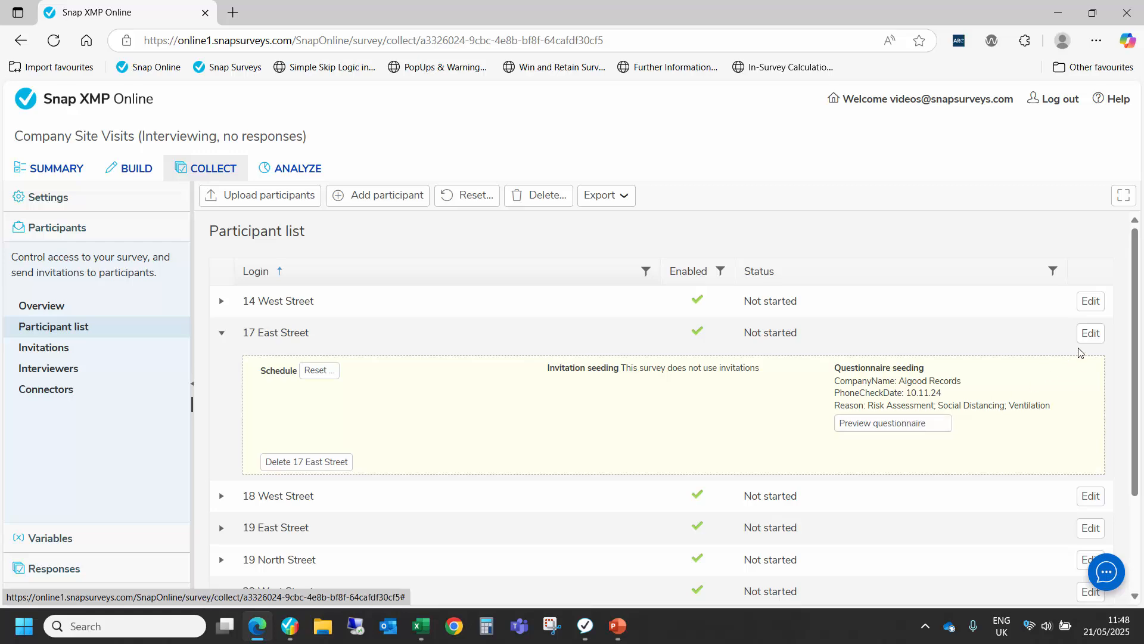
{"action": "left_click", "coordinate": [1092, 335]}
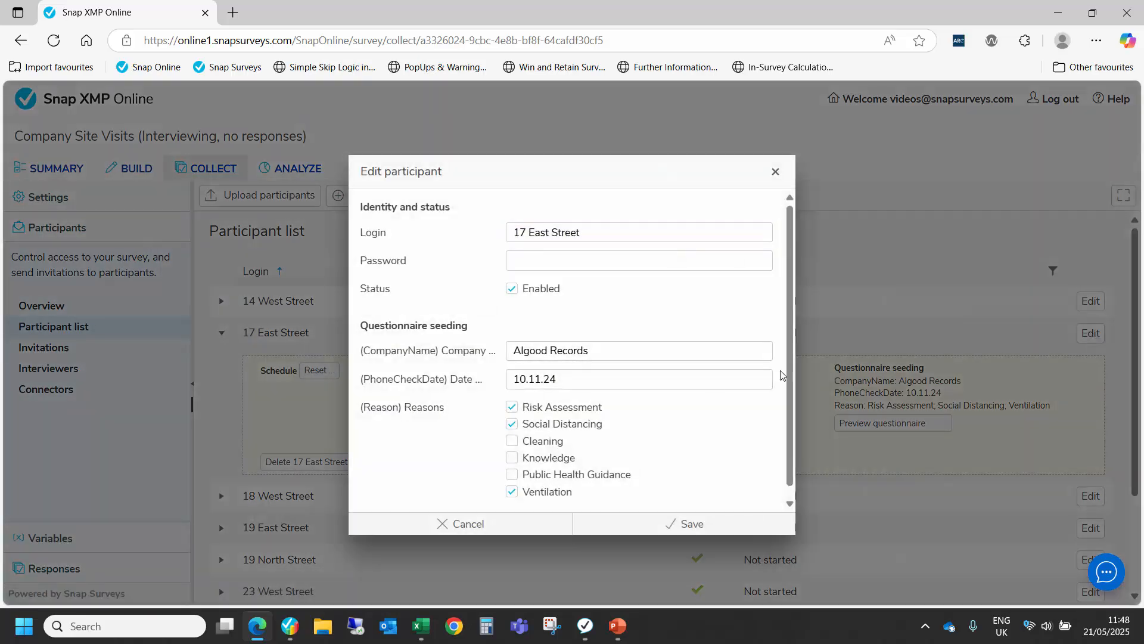
{"action": "scroll", "coordinate": [539, 333], "scroll_direction": "down", "scroll_amount": 1}
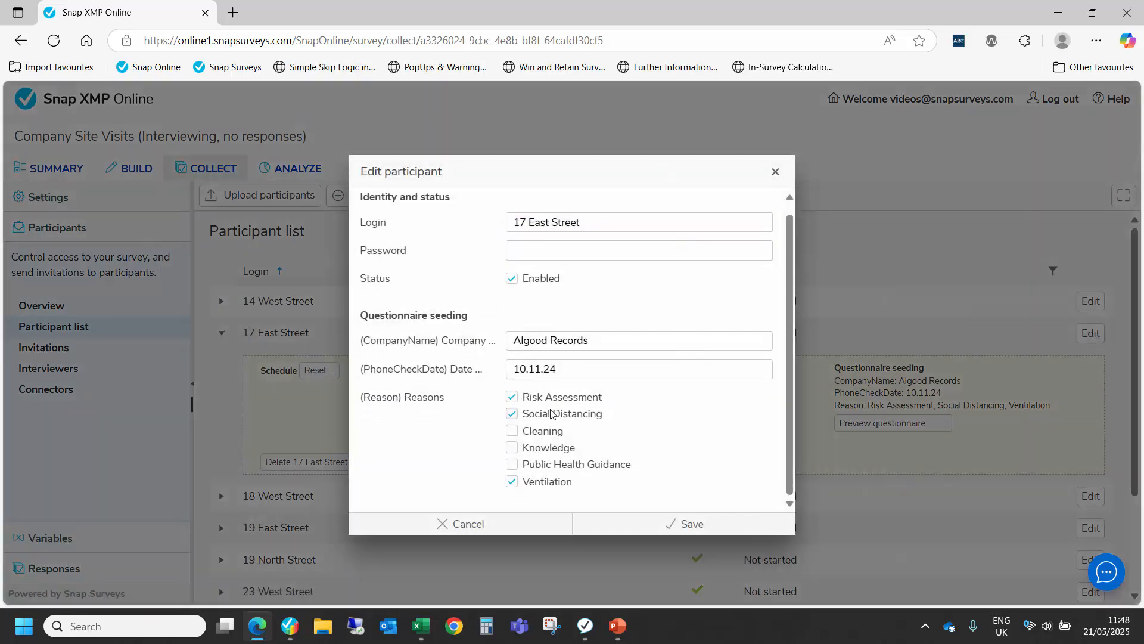
{"action": "left_click", "coordinate": [492, 525]}
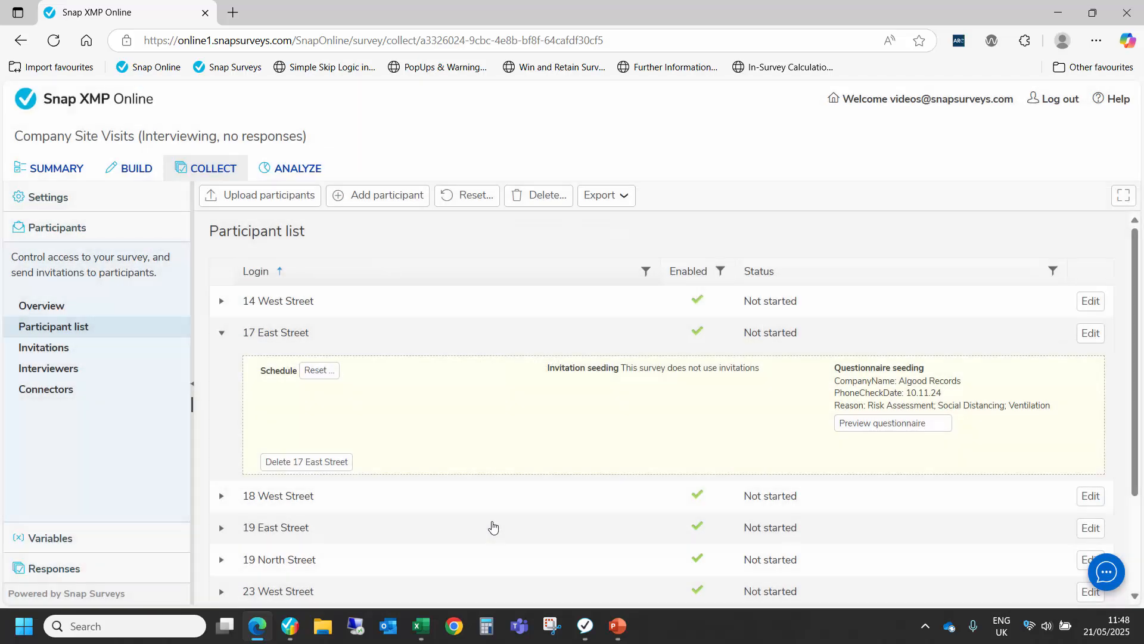
{"action": "scroll", "coordinate": [365, 468], "scroll_direction": "down", "scroll_amount": 3}
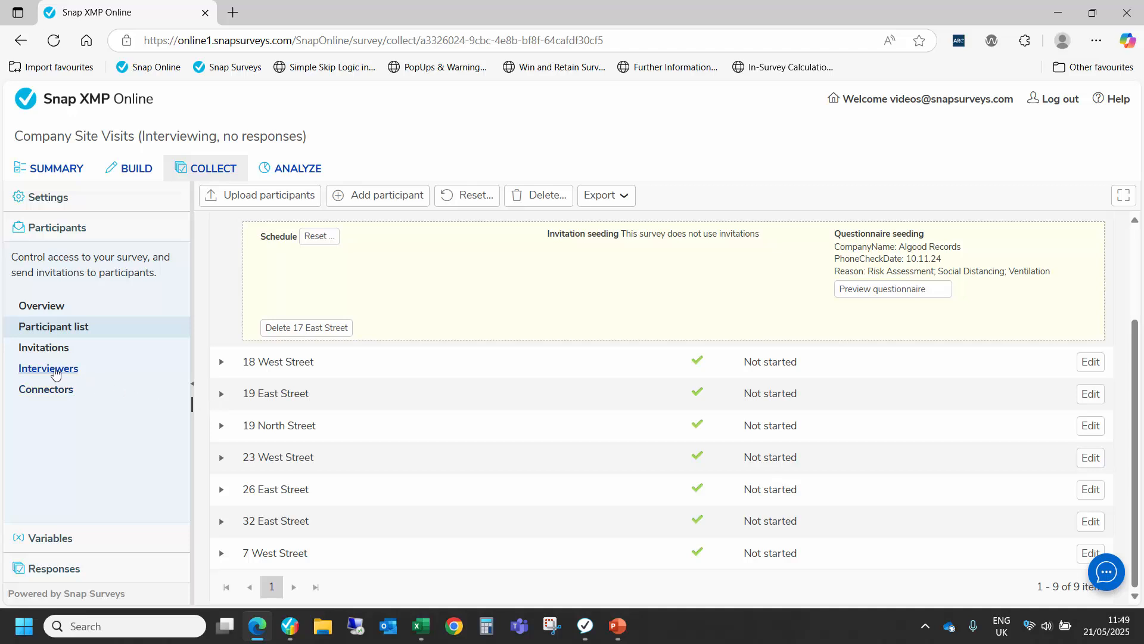
Step: Open the survey's Interviewers list and view the interviewer choices for the unassigned participant without assigning one
{"action": "left_click", "coordinate": [55, 373]}
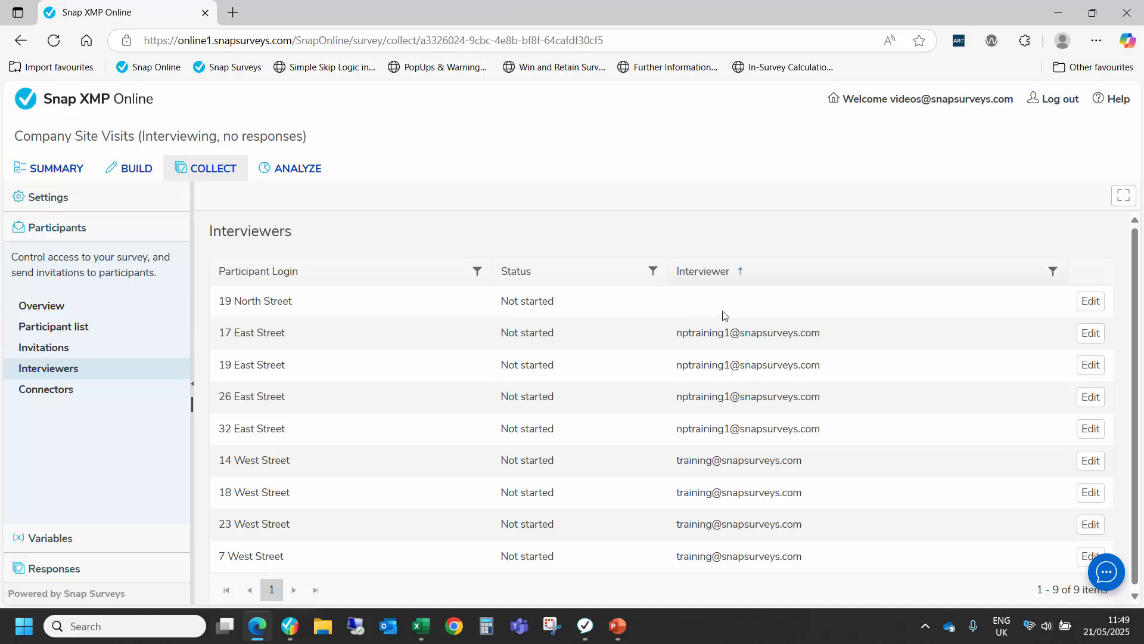
{"action": "left_click", "coordinate": [1095, 309]}
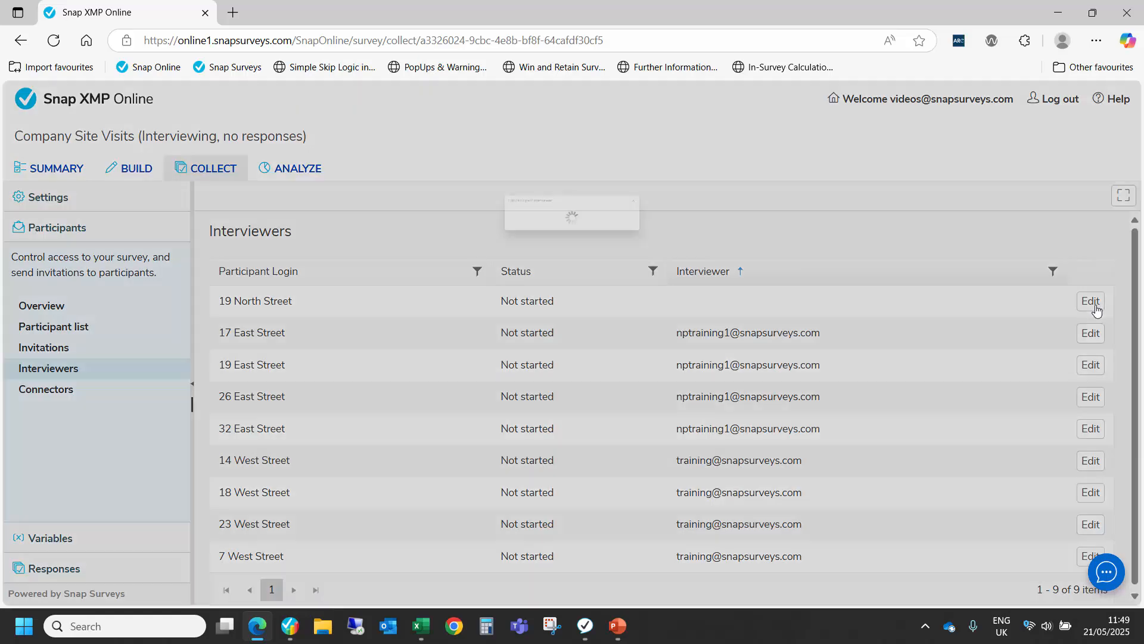
{"action": "left_click", "coordinate": [778, 249]}
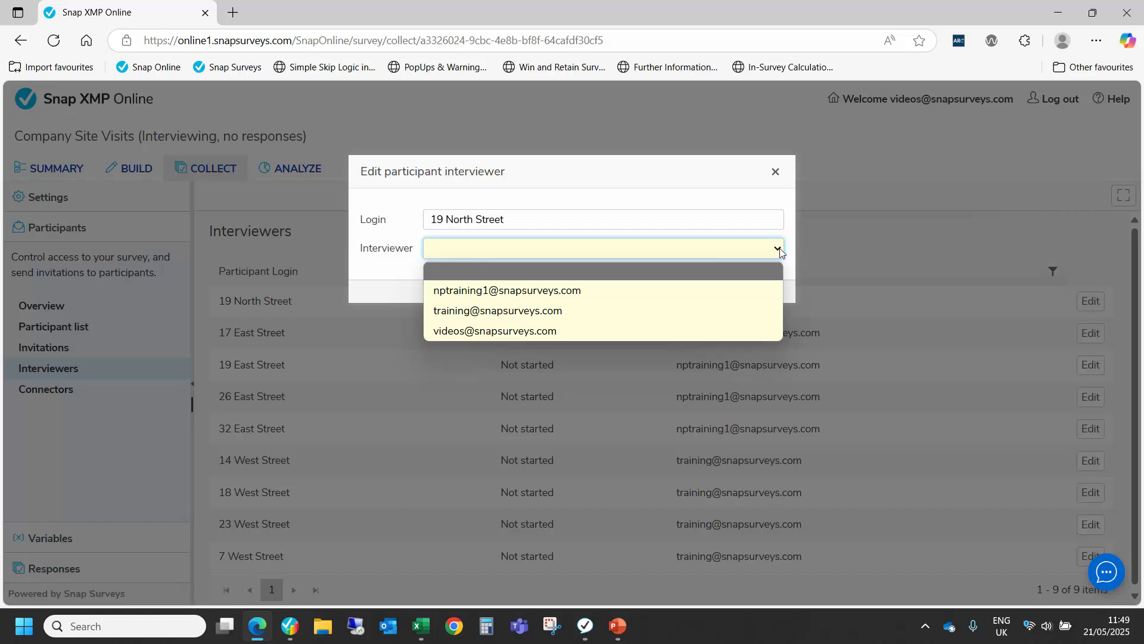
{"action": "left_click", "coordinate": [779, 250]}
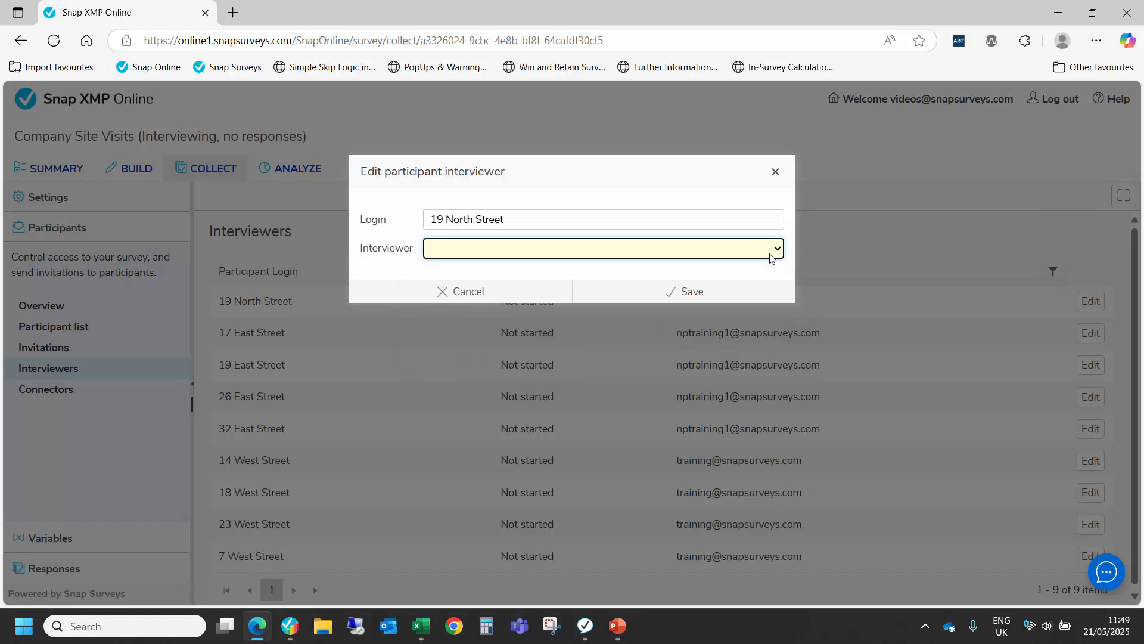
{"action": "left_click", "coordinate": [775, 172]}
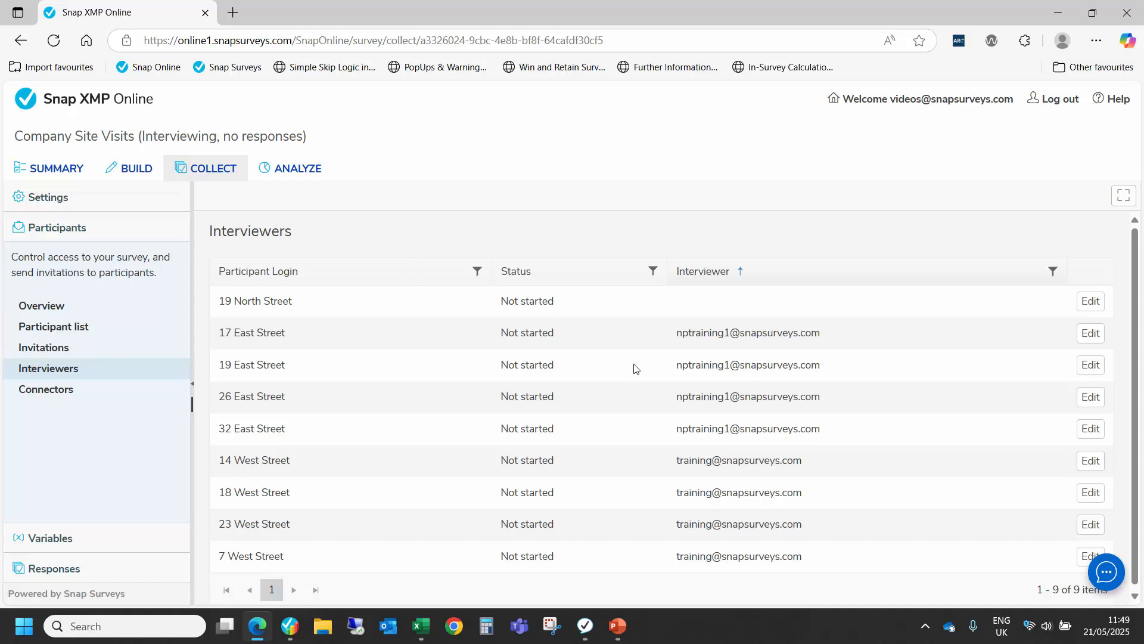
Step: Return to the participant list and review the options for uploading participants, cancelling without an upload
{"action": "left_click", "coordinate": [68, 337]}
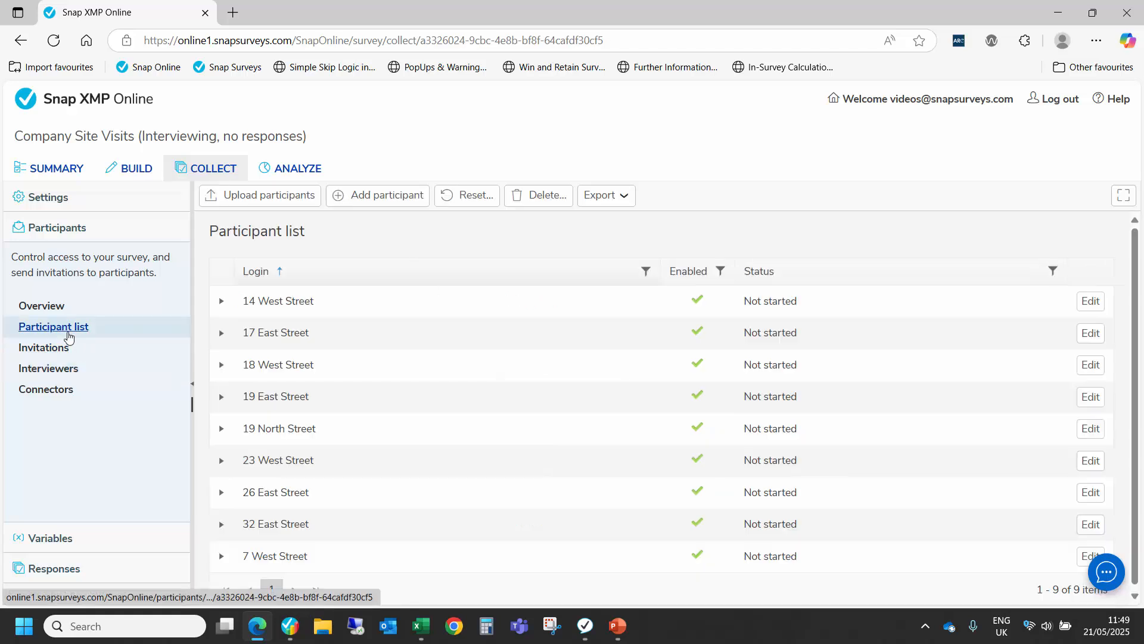
{"action": "left_click", "coordinate": [262, 195]}
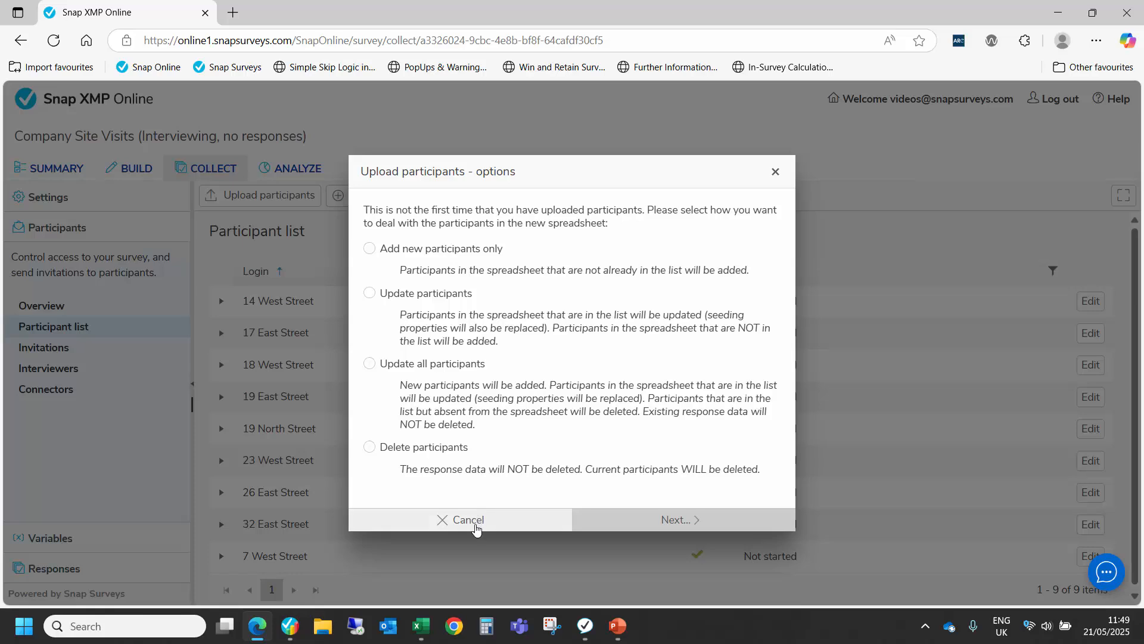
{"action": "left_click", "coordinate": [476, 522]}
{"action": "left_click", "coordinate": [602, 387]}
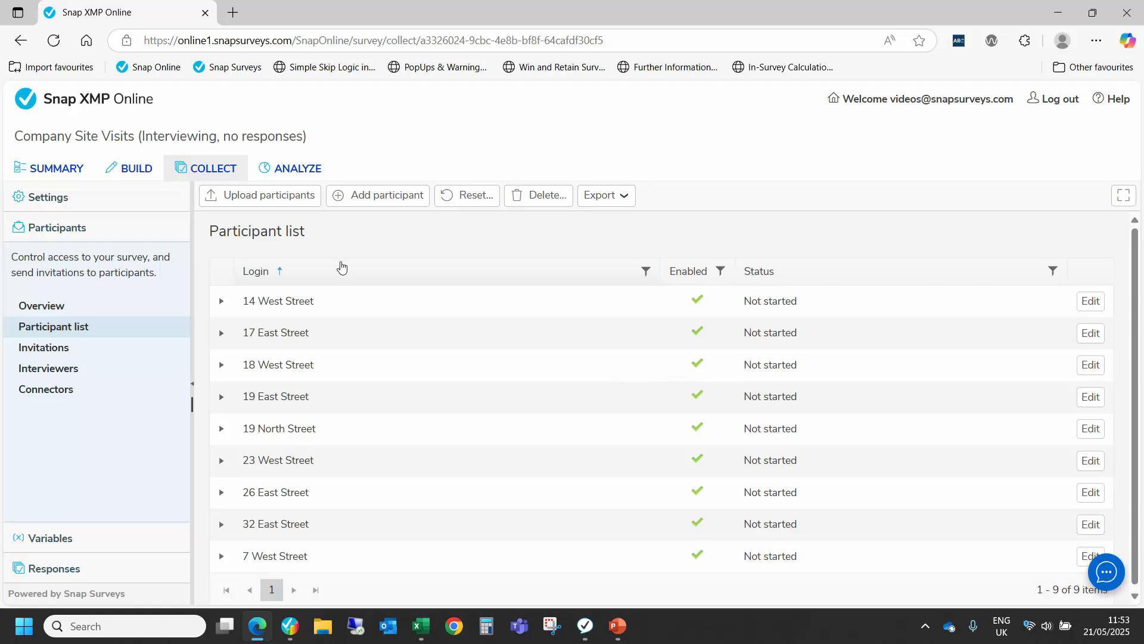
Step: Open the Field Research Team folder's shares and widen the User column to read the shared accounts
{"action": "left_click", "coordinate": [108, 108]}
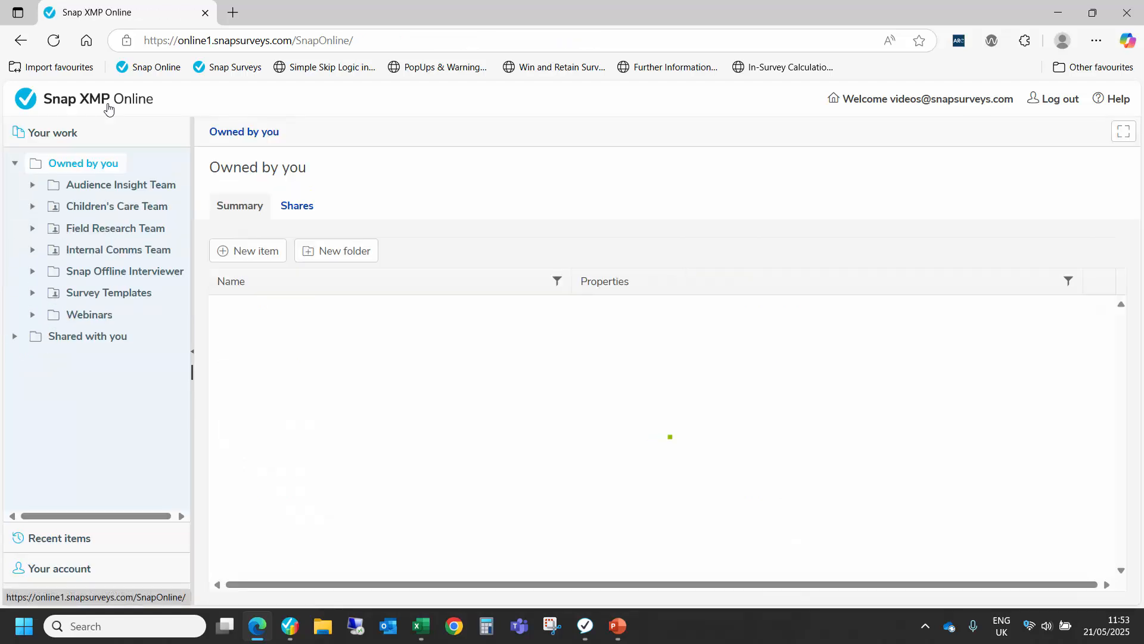
{"action": "left_click", "coordinate": [128, 232]}
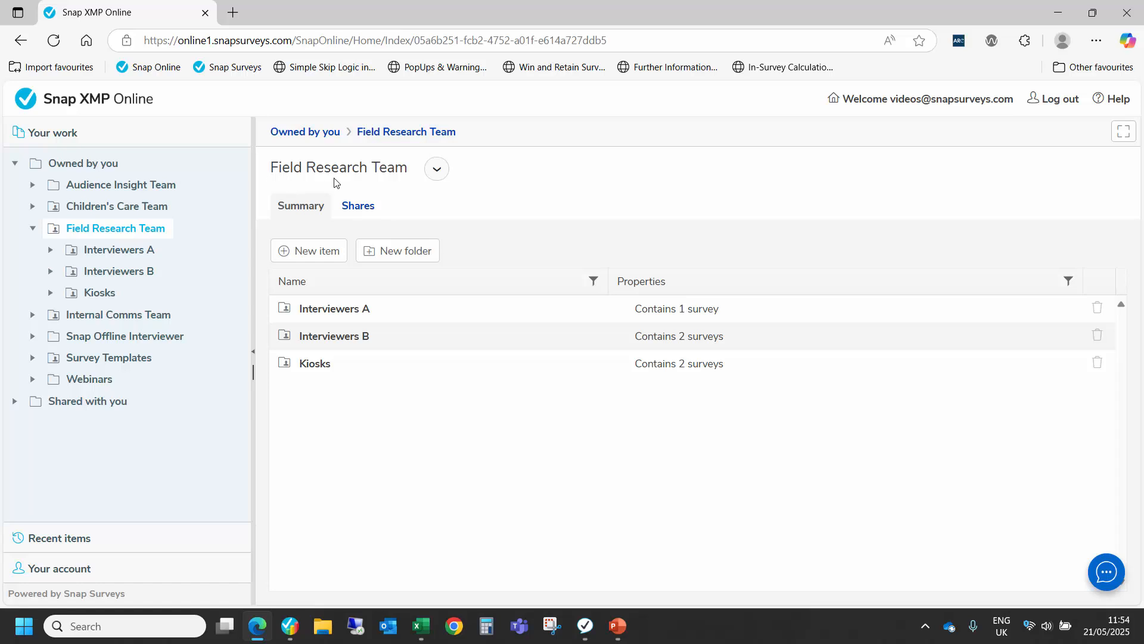
{"action": "left_click", "coordinate": [357, 208]}
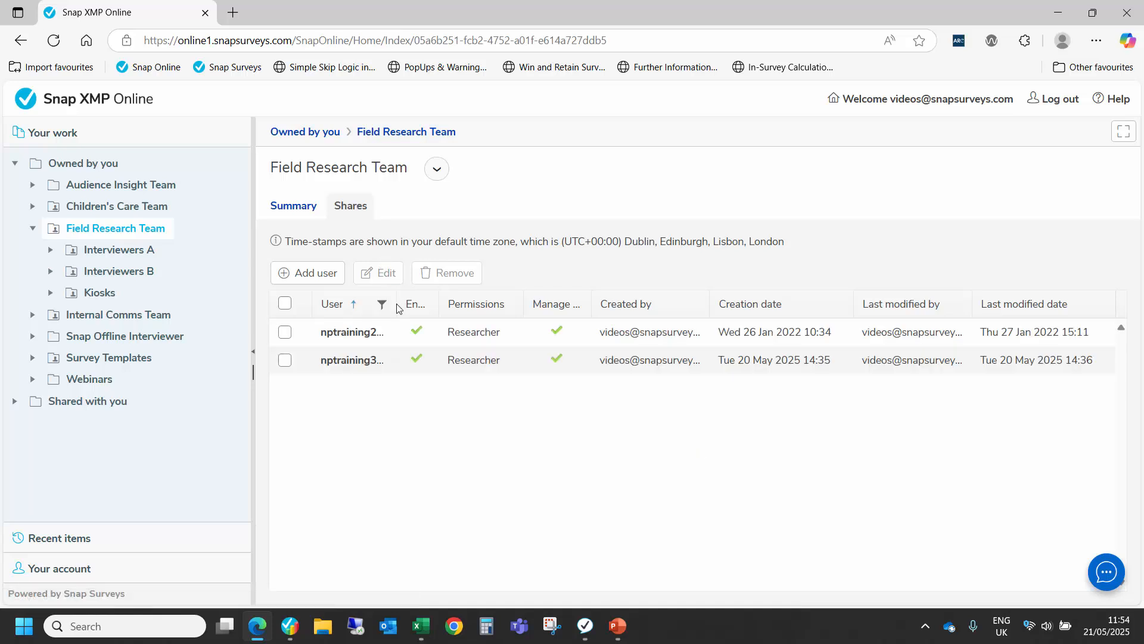
{"action": "left_click_drag", "start_coordinate": [393, 306], "coordinate": [452, 305]}
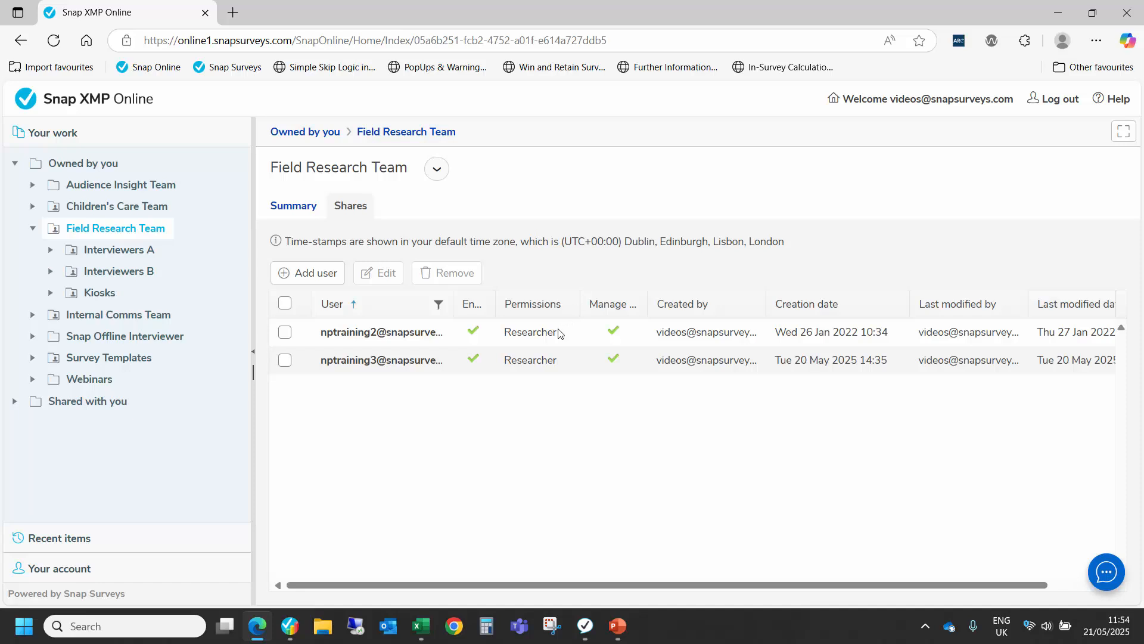
Step: Expand the Interviewers A, Interviewers B and Kiosks subfolders to view the surveys in each
{"action": "left_click", "coordinate": [108, 255]}
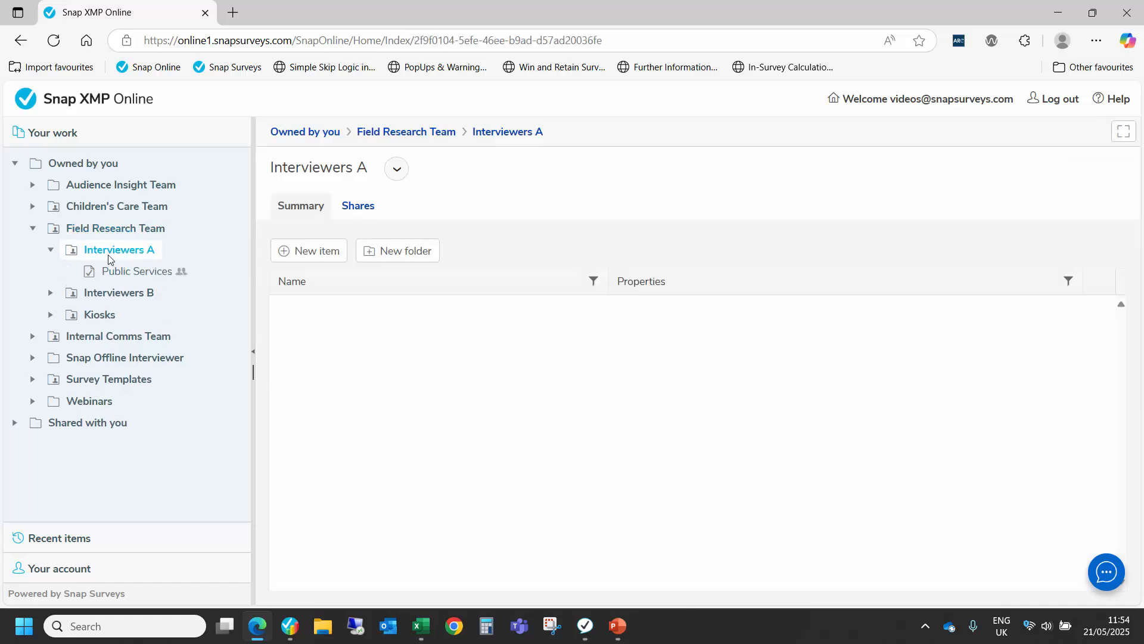
{"action": "left_click", "coordinate": [115, 293]}
{"action": "left_click", "coordinate": [101, 355]}
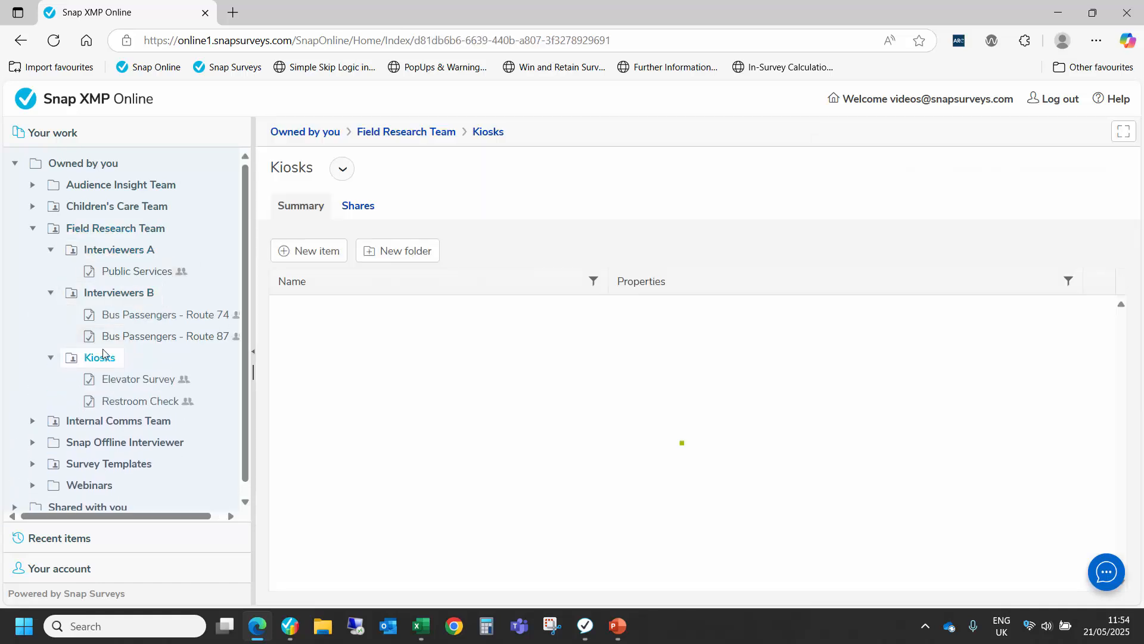
Step: Open the Interviewers A folder's shares and widen the User and Permissions columns to read each user's access
{"action": "left_click", "coordinate": [116, 253]}
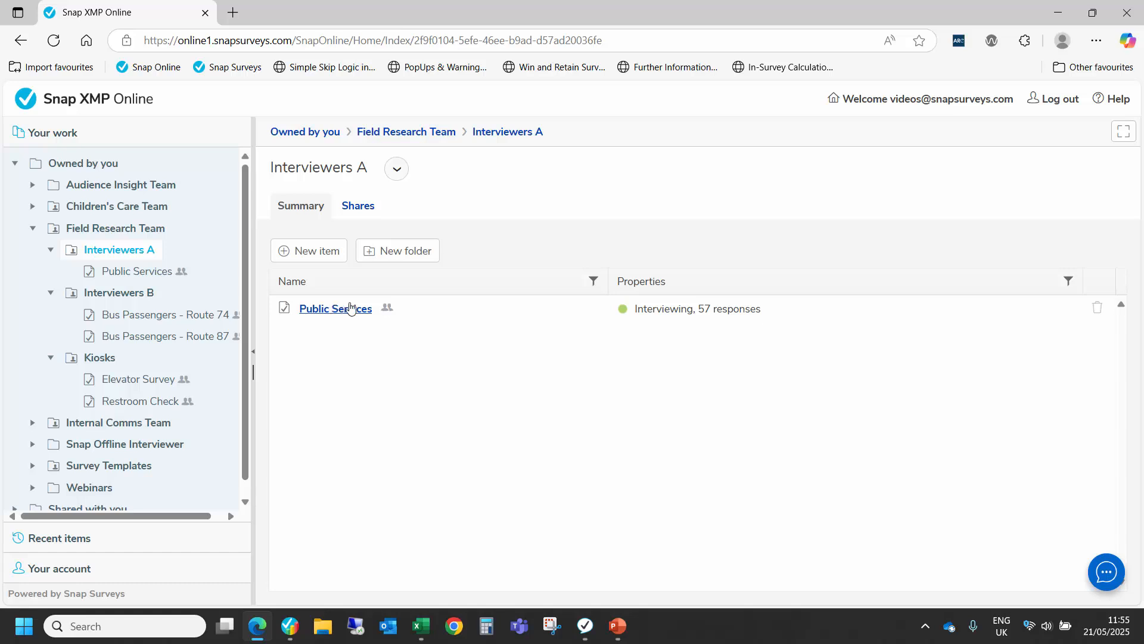
{"action": "left_click", "coordinate": [365, 213]}
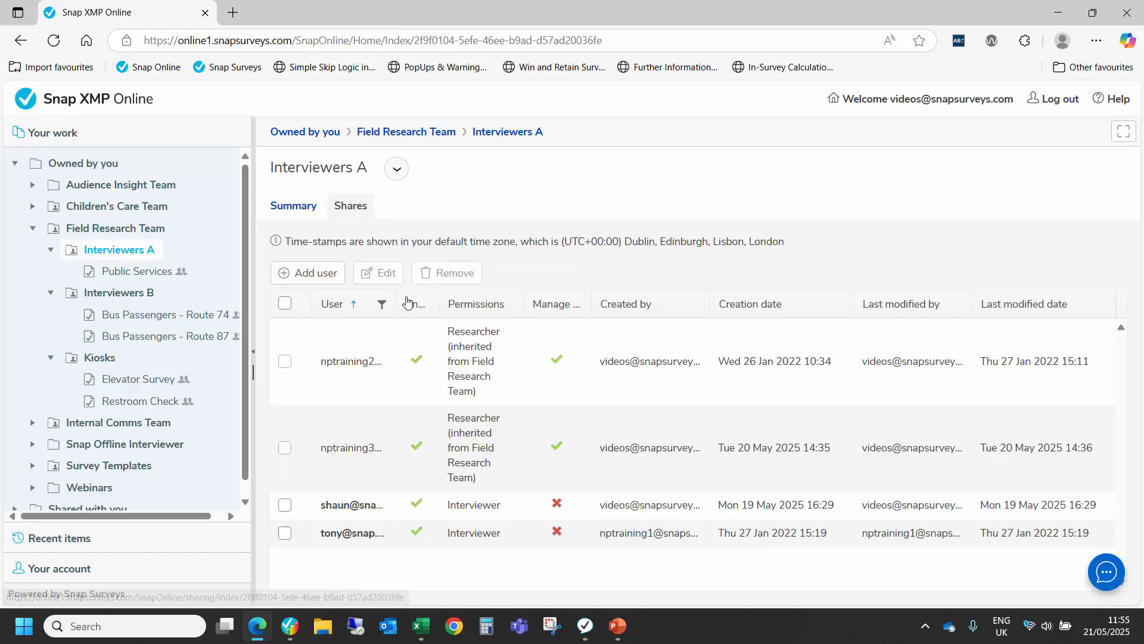
{"action": "left_click_drag", "start_coordinate": [397, 304], "coordinate": [494, 305]}
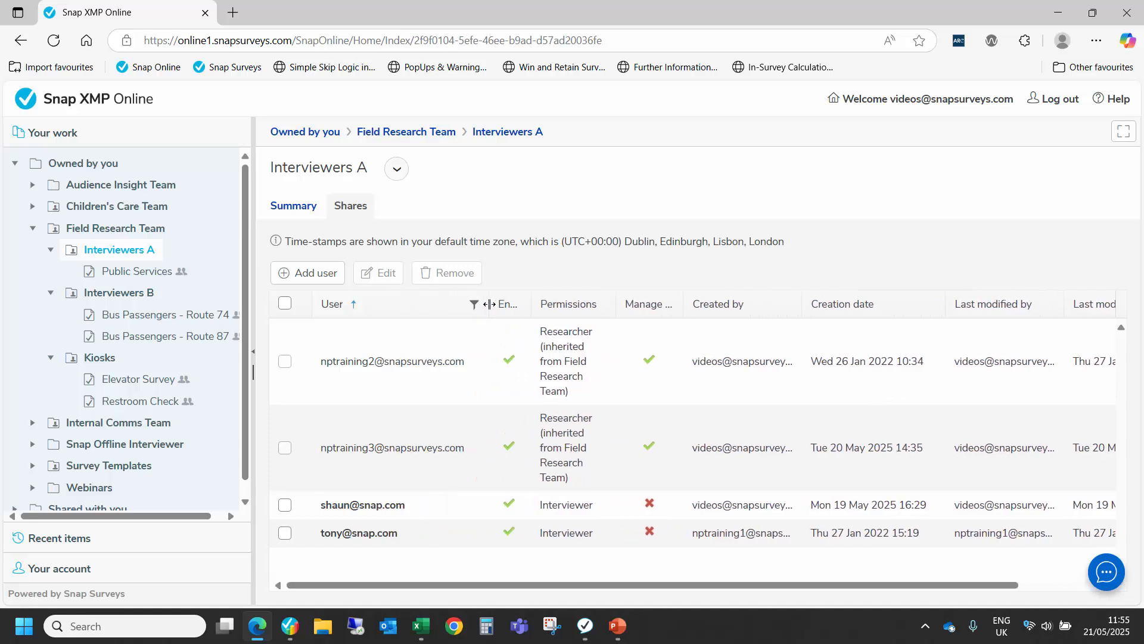
{"action": "left_click_drag", "start_coordinate": [616, 302], "coordinate": [781, 301]}
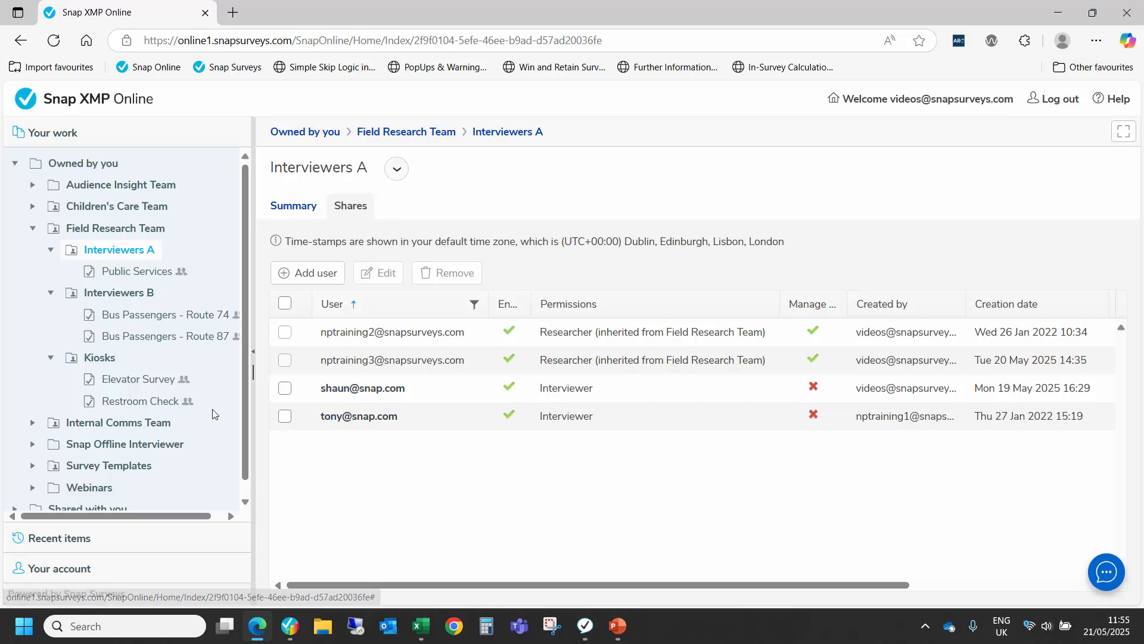
Step: Move the Shopping Centre Interviews survey from the Webinars folder into the Interviewers A folder of Field Research Team
{"action": "scroll", "coordinate": [119, 453], "scroll_direction": "down", "scroll_amount": 1}
{"action": "left_click", "coordinate": [33, 472]}
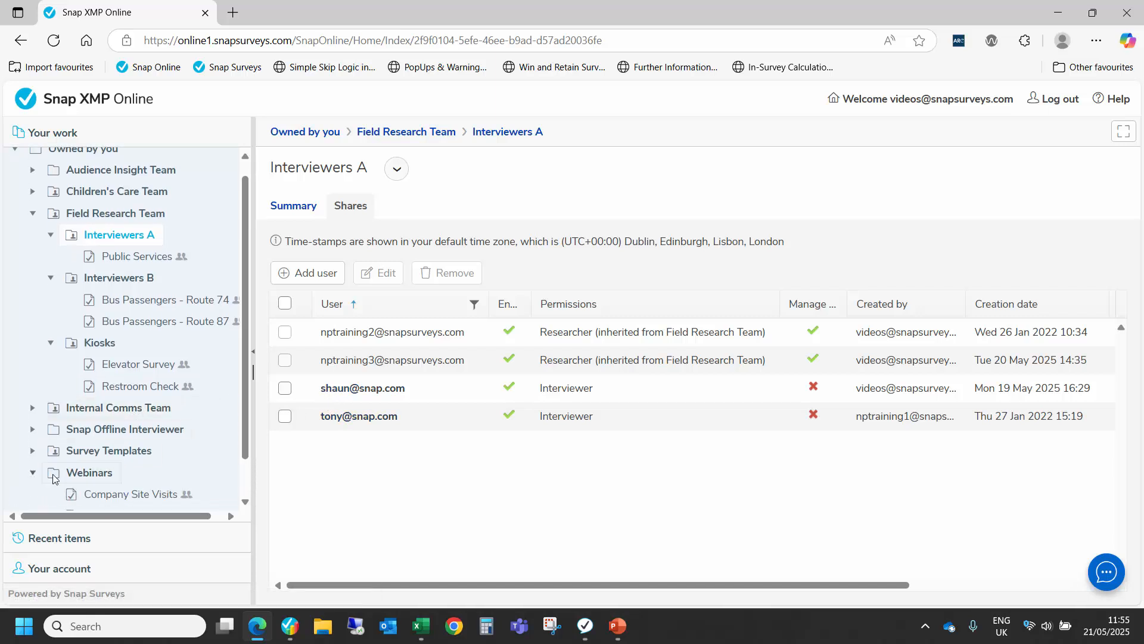
{"action": "scroll", "coordinate": [137, 471], "scroll_direction": "down", "scroll_amount": 3}
{"action": "left_click", "coordinate": [132, 474]}
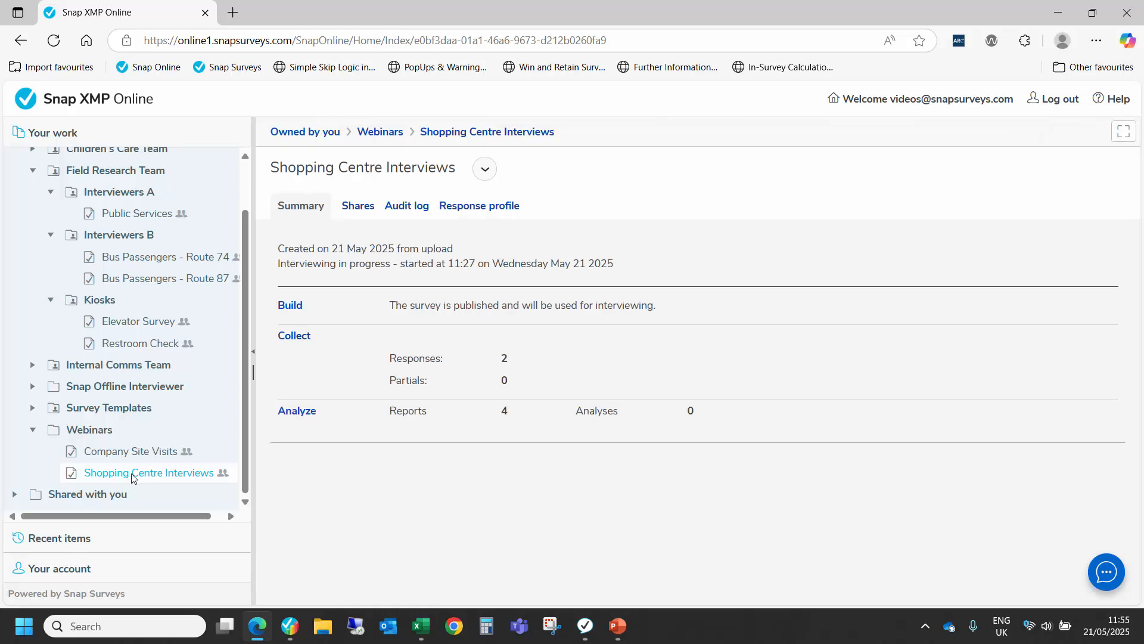
{"action": "left_click_drag", "start_coordinate": [132, 476], "coordinate": [123, 197]}
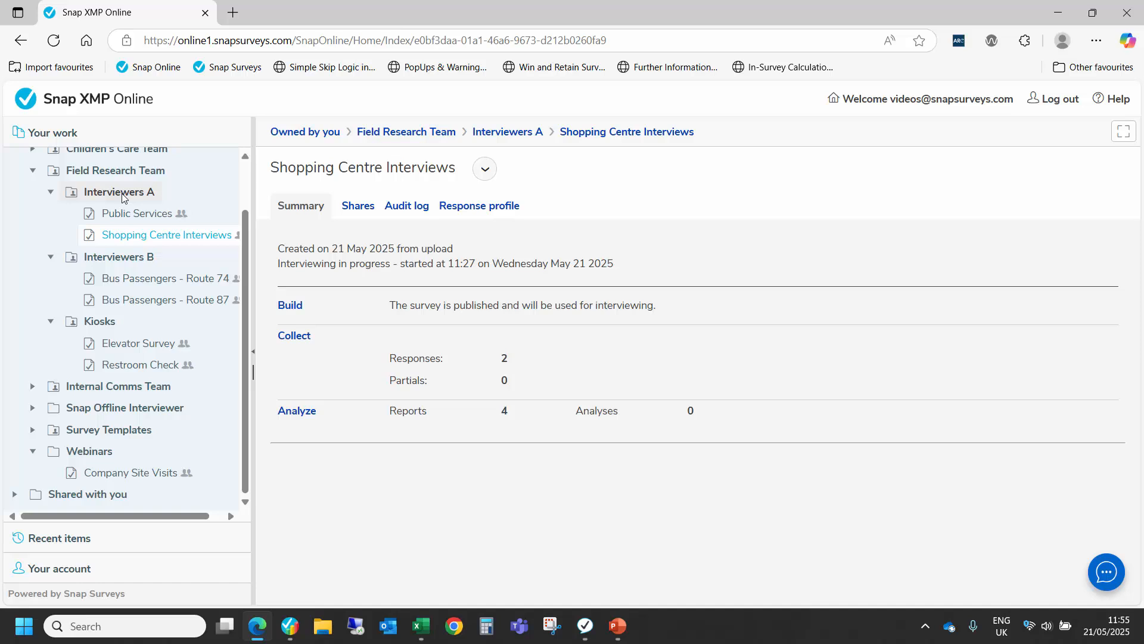
Step: Open the Interviewers B folder's shares and widen the Permissions column to read each user's access
{"action": "left_click", "coordinate": [128, 262]}
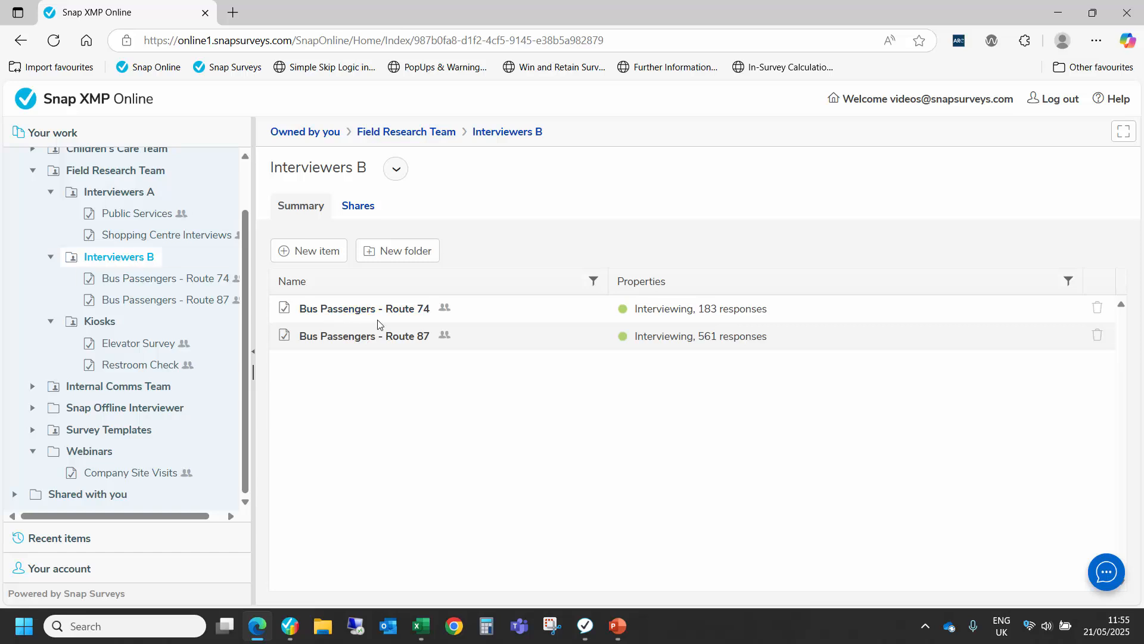
{"action": "left_click", "coordinate": [362, 207]}
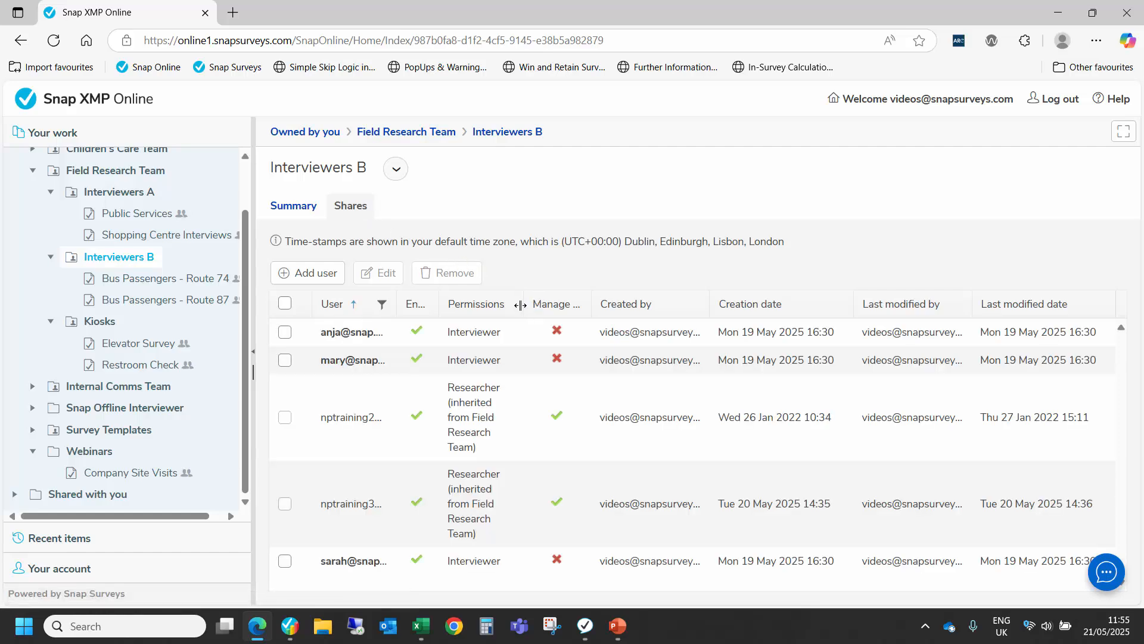
{"action": "left_click_drag", "start_coordinate": [522, 304], "coordinate": [692, 303]}
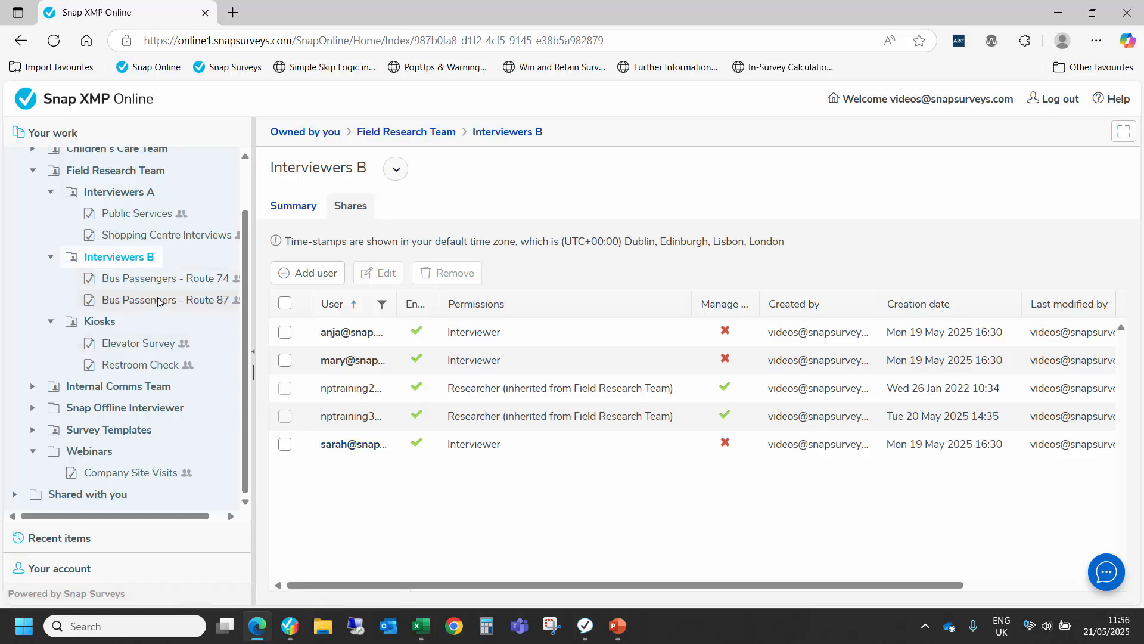
Step: Review the Kiosks folder's shares with a wider Permissions column, then return to the folder's summary of surveys
{"action": "left_click", "coordinate": [99, 322]}
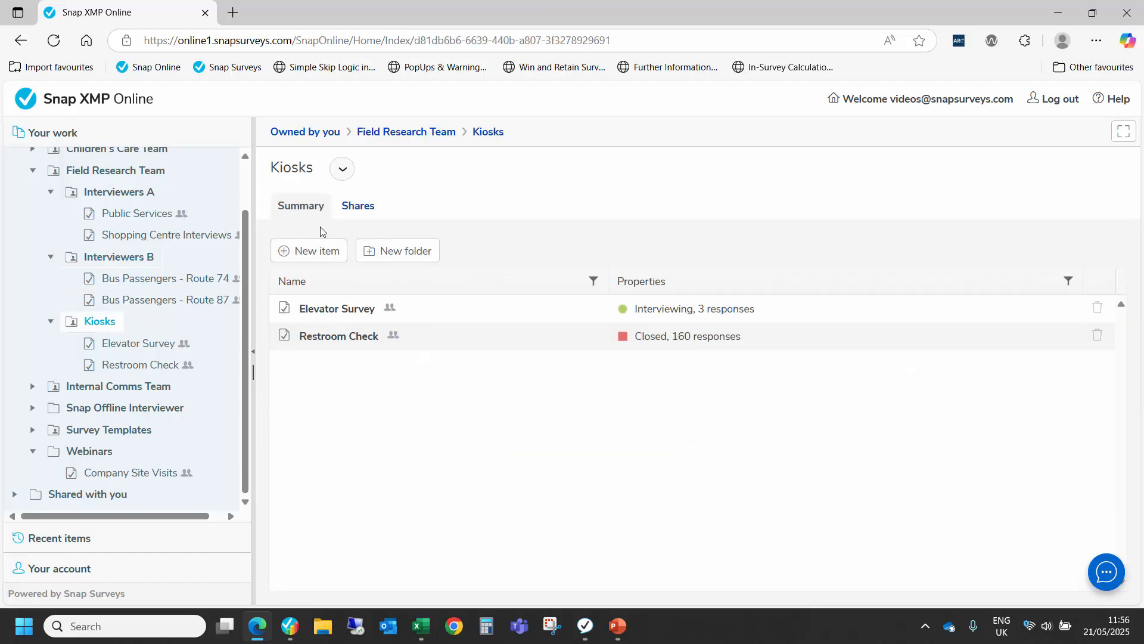
{"action": "left_click", "coordinate": [365, 208]}
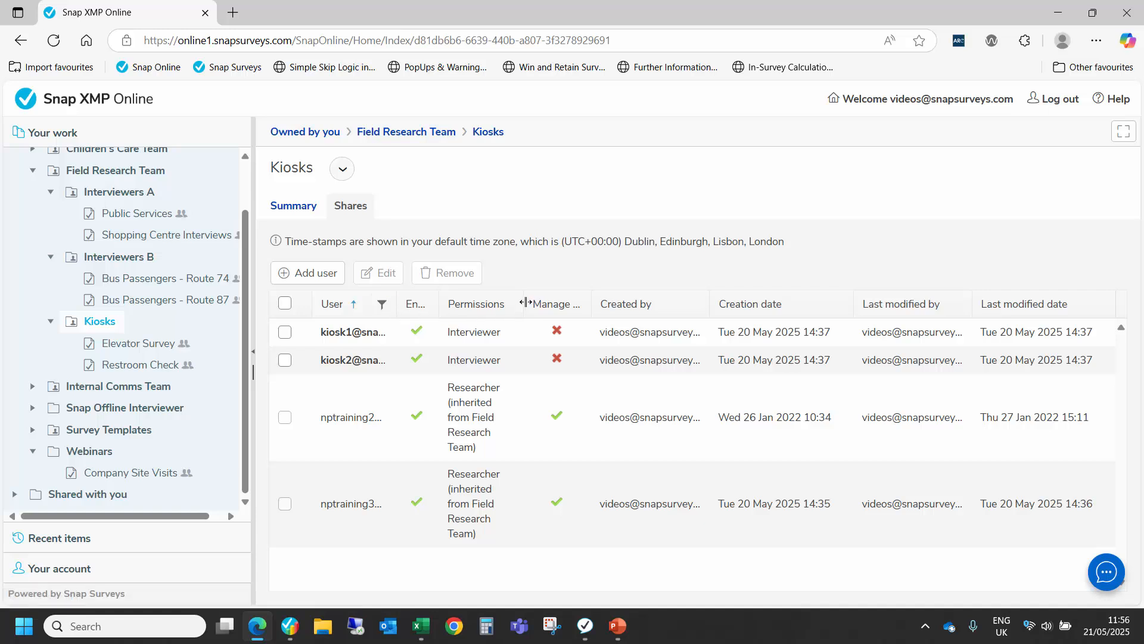
{"action": "left_click_drag", "start_coordinate": [525, 302], "coordinate": [633, 311]}
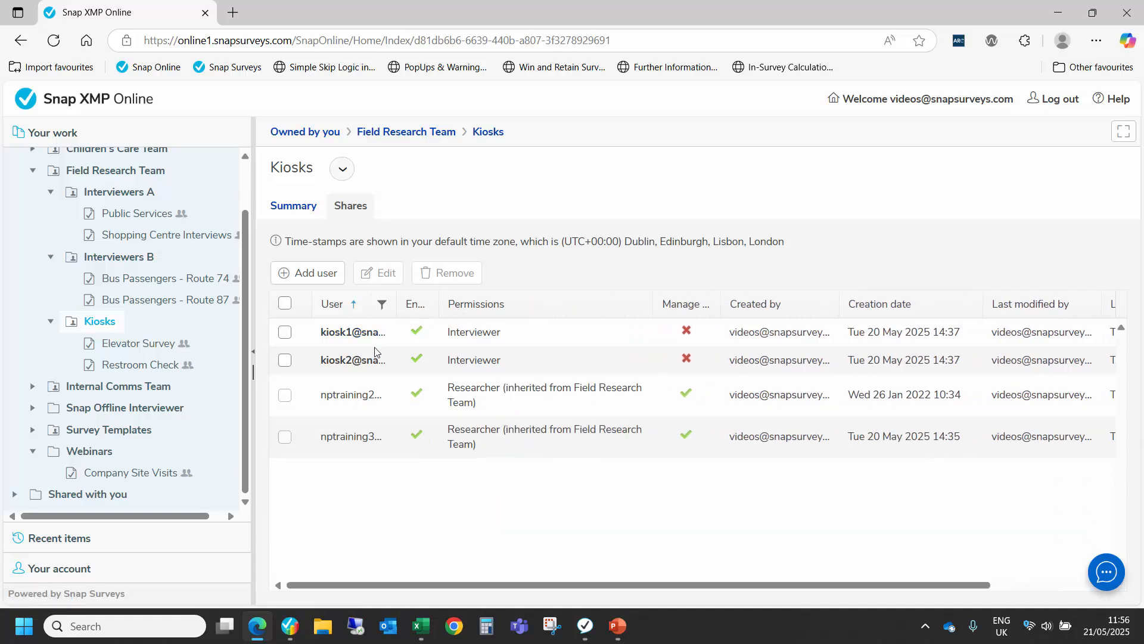
{"action": "left_click", "coordinate": [300, 209]}
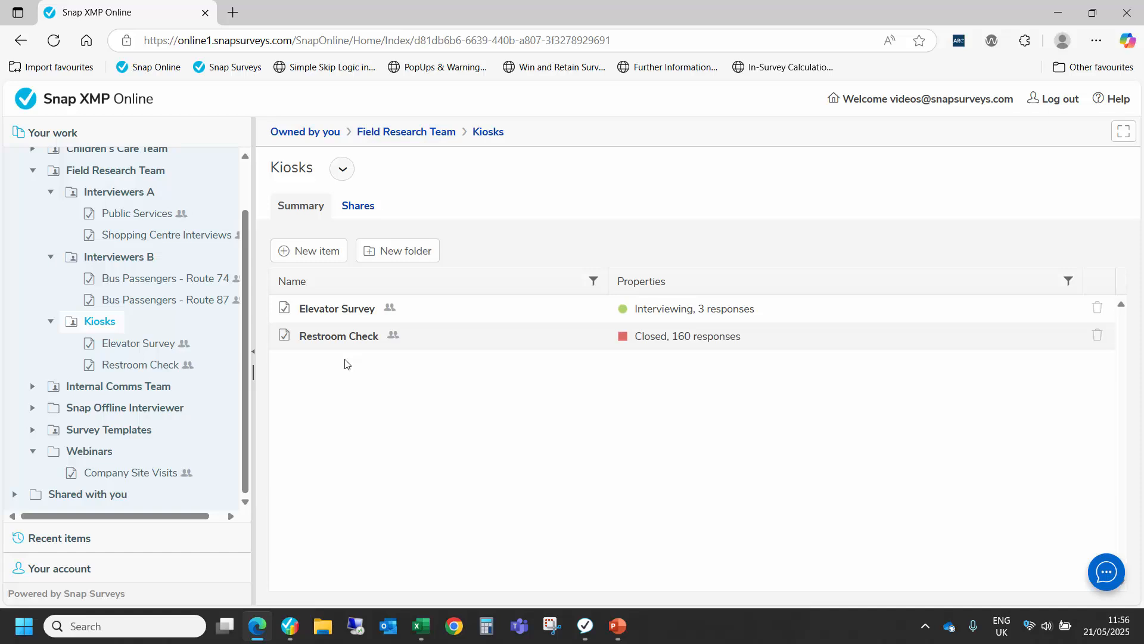
Step: Switch to Snap Desktop and review the SOI settings in the questionnaire properties, including the image size choices for attached files
{"action": "key", "text": "alt+Tab"}
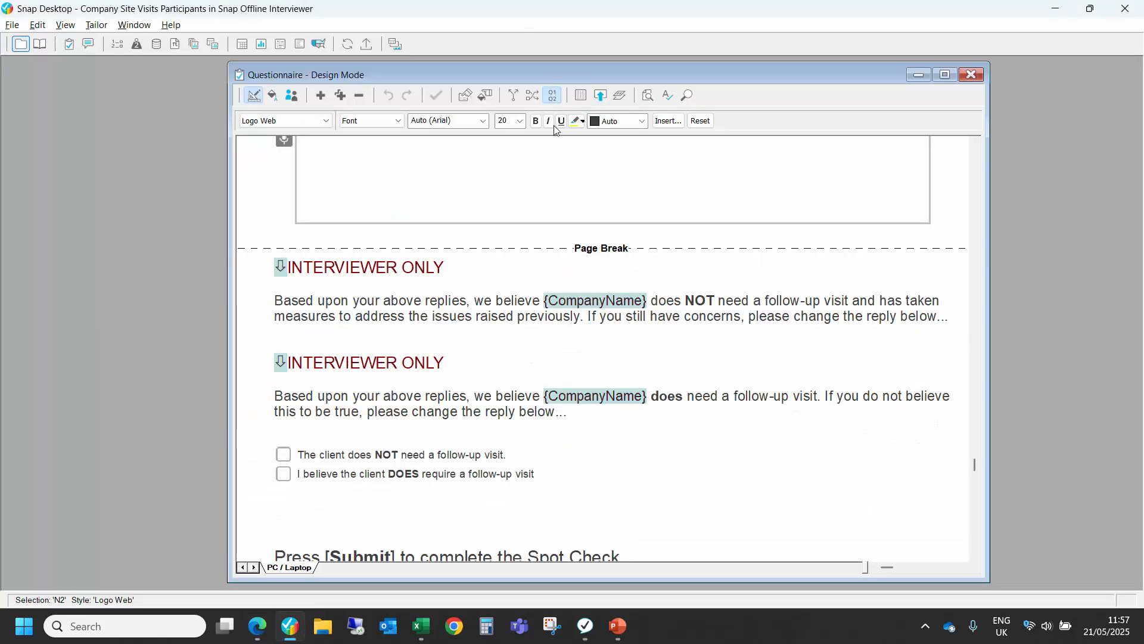
{"action": "left_click", "coordinate": [581, 96]}
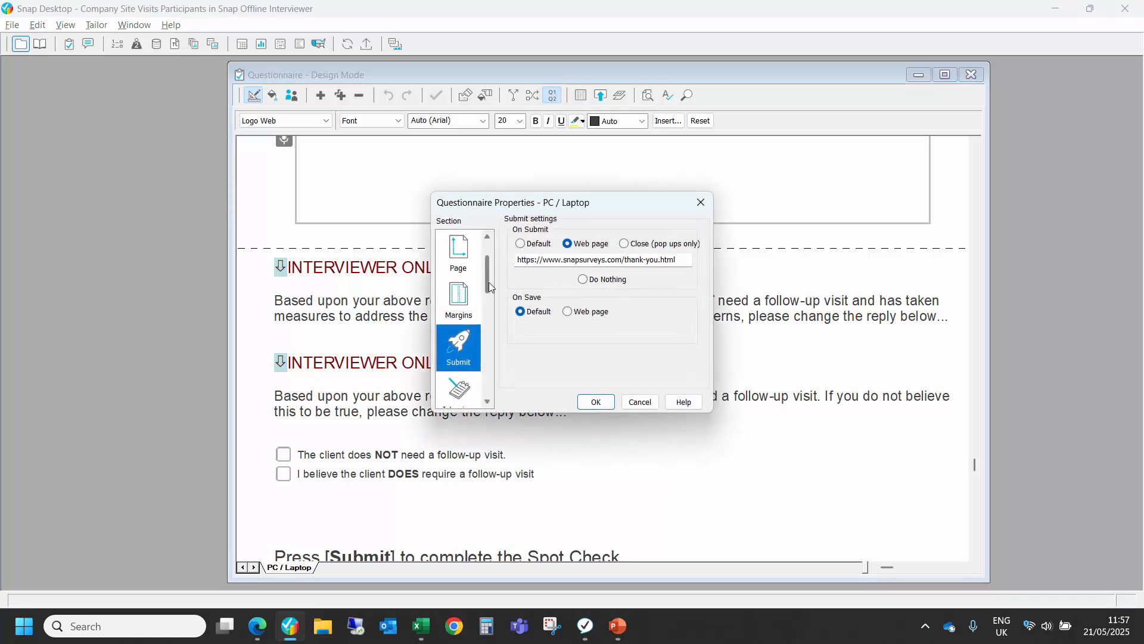
{"action": "left_click_drag", "start_coordinate": [488, 280], "coordinate": [496, 357]}
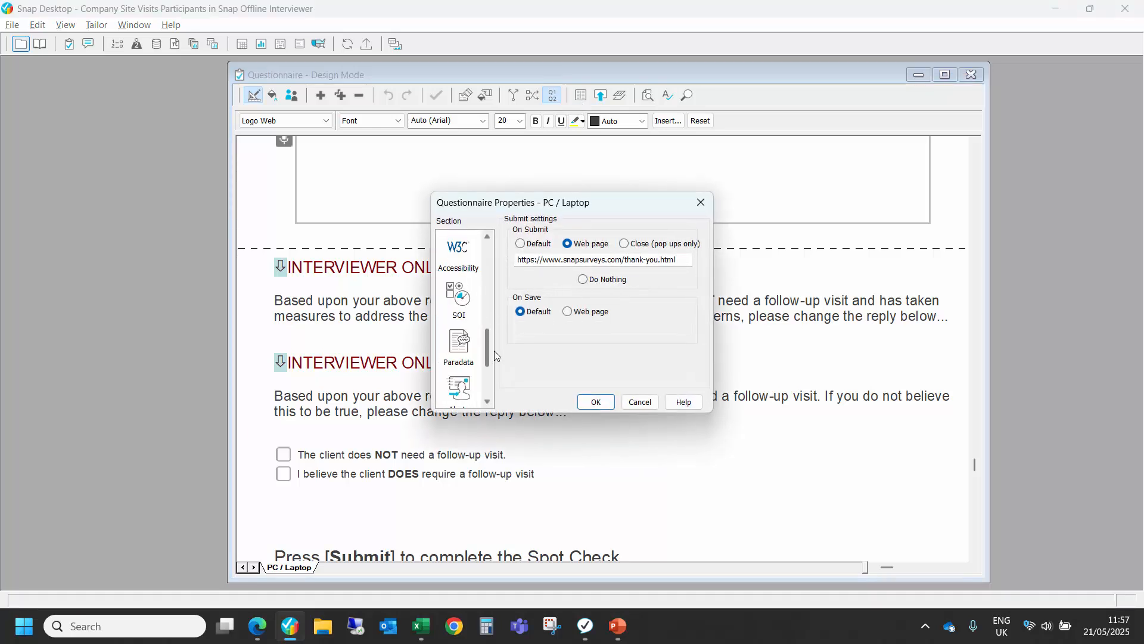
{"action": "left_click", "coordinate": [468, 325]}
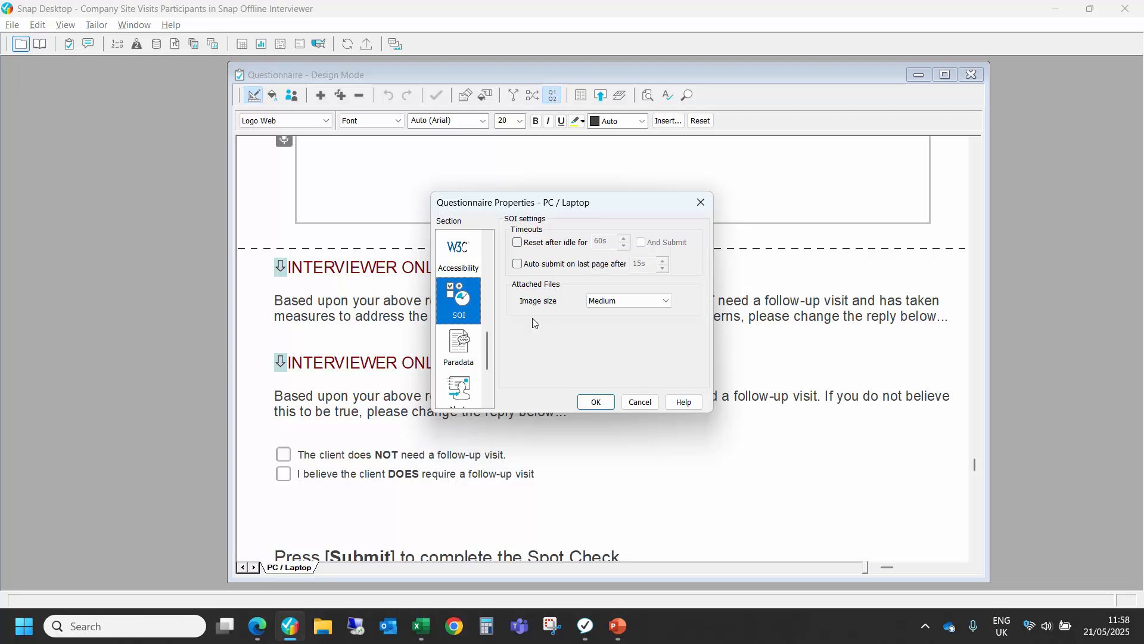
{"action": "left_click", "coordinate": [607, 303]}
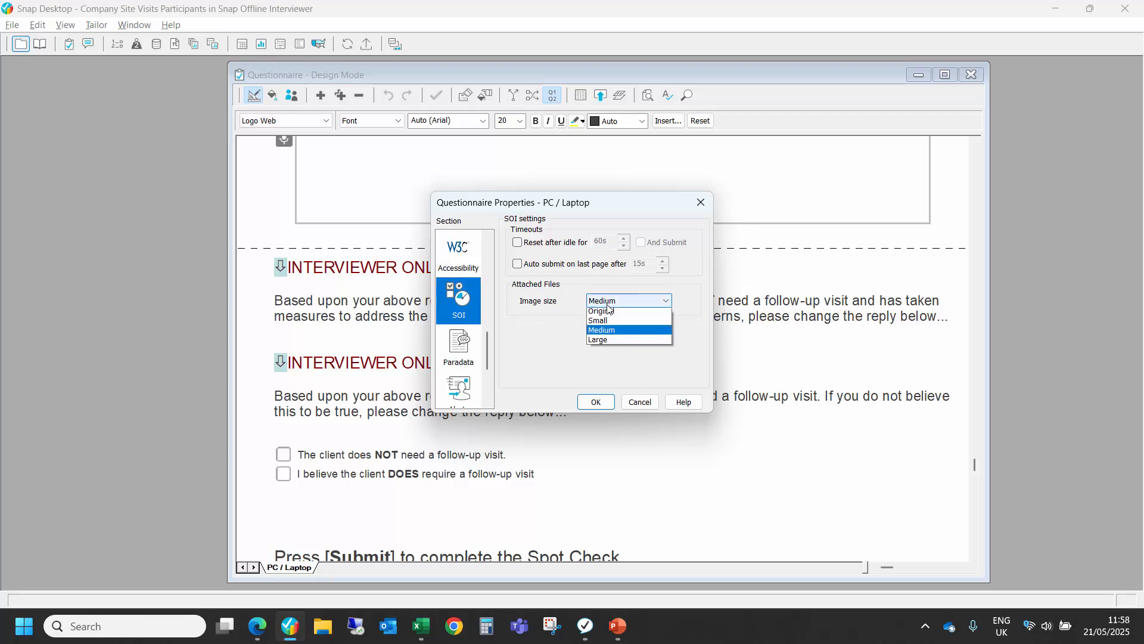
{"action": "left_click", "coordinate": [536, 322]}
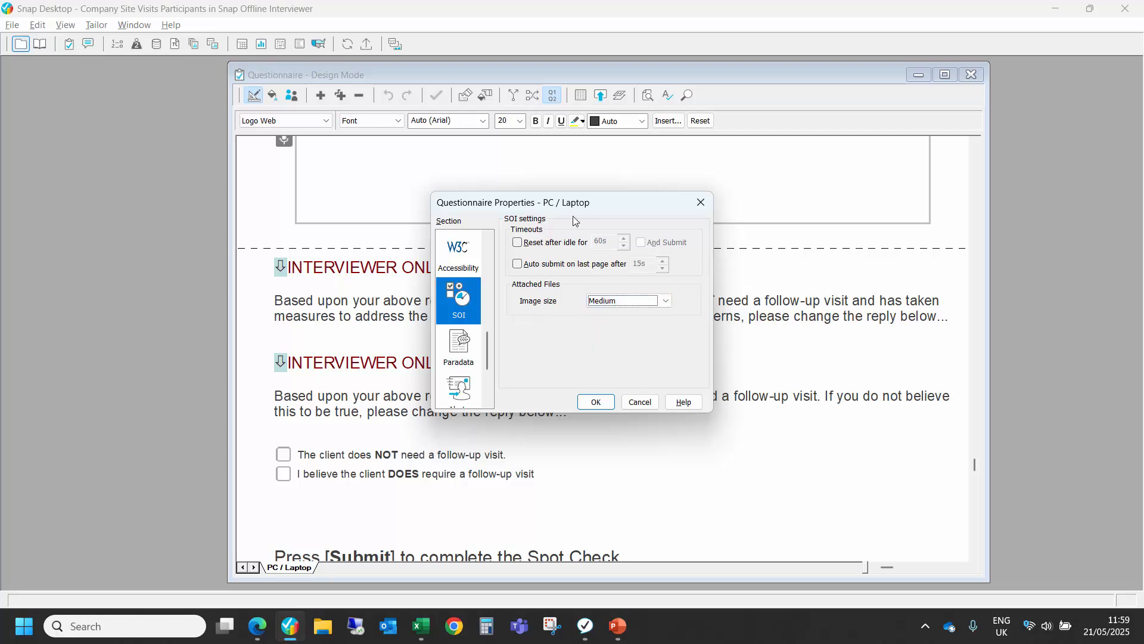
Step: Switch to the Interviewer app and turn off Use survey settings in its settings to review the idle timeout and last-page submit options
{"action": "key", "text": "alt+Tab"}
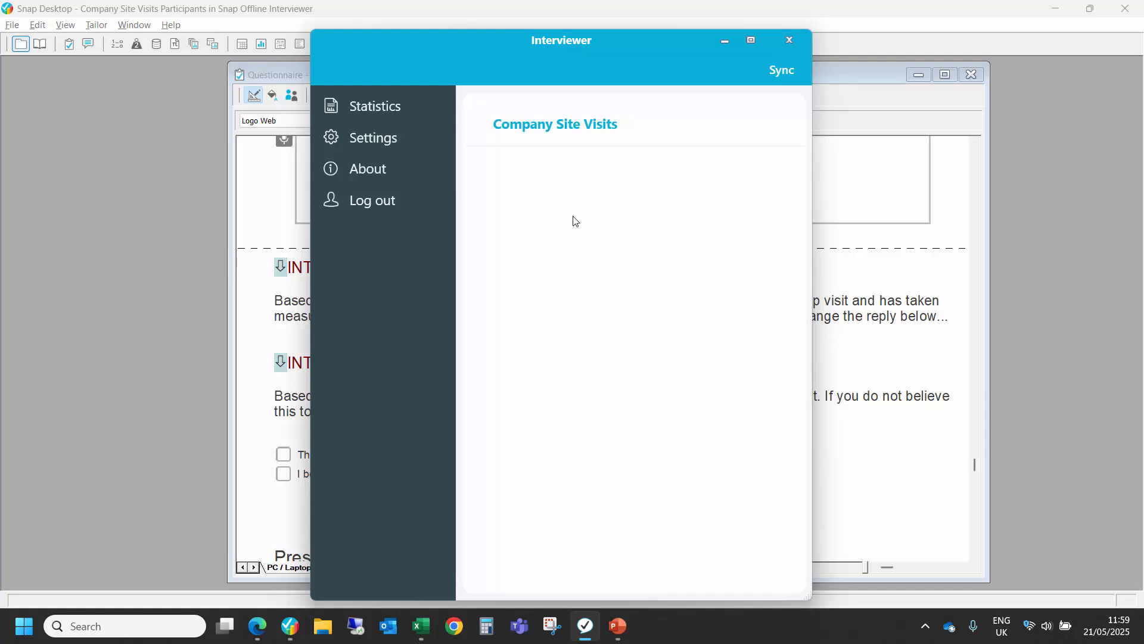
{"action": "left_click", "coordinate": [370, 143]}
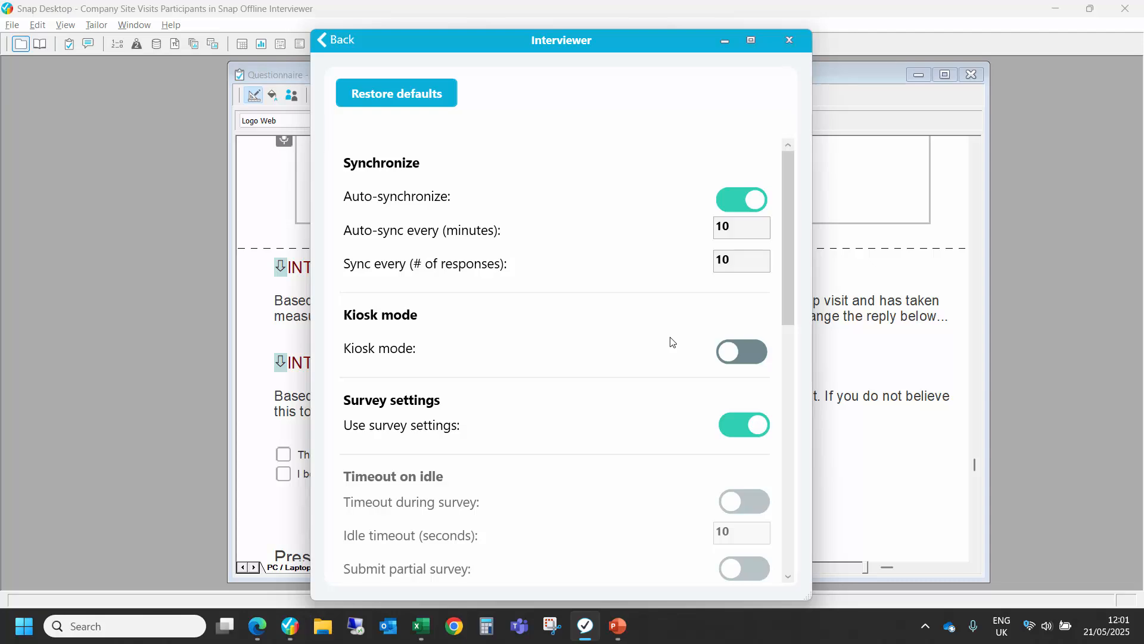
{"action": "left_click", "coordinate": [741, 420]}
{"action": "scroll", "coordinate": [631, 430], "scroll_direction": "down", "scroll_amount": 6}
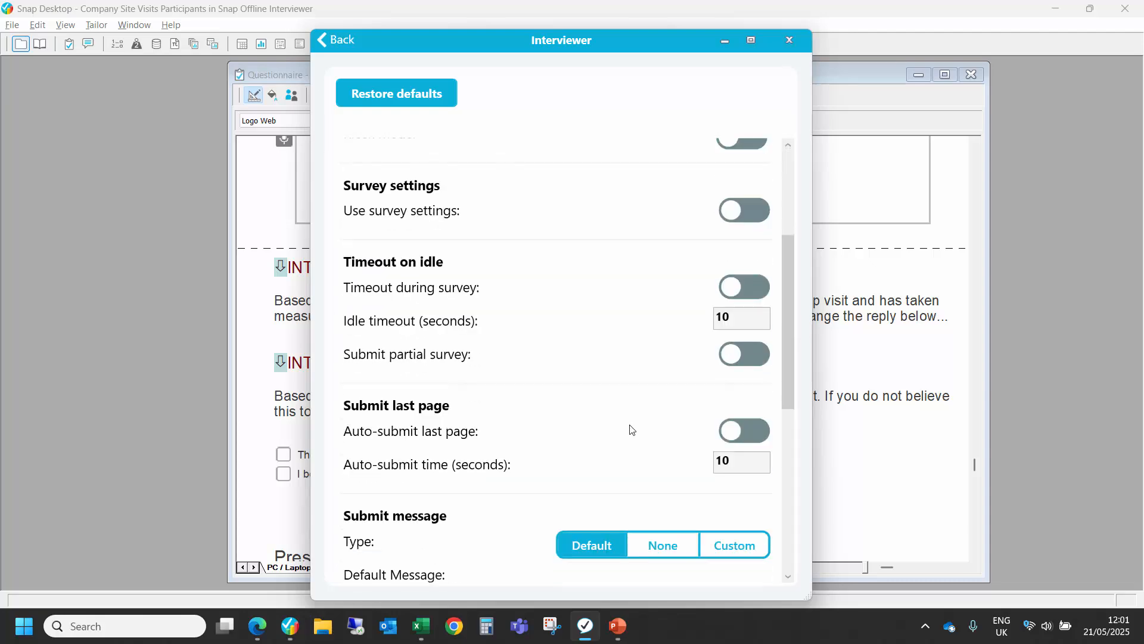